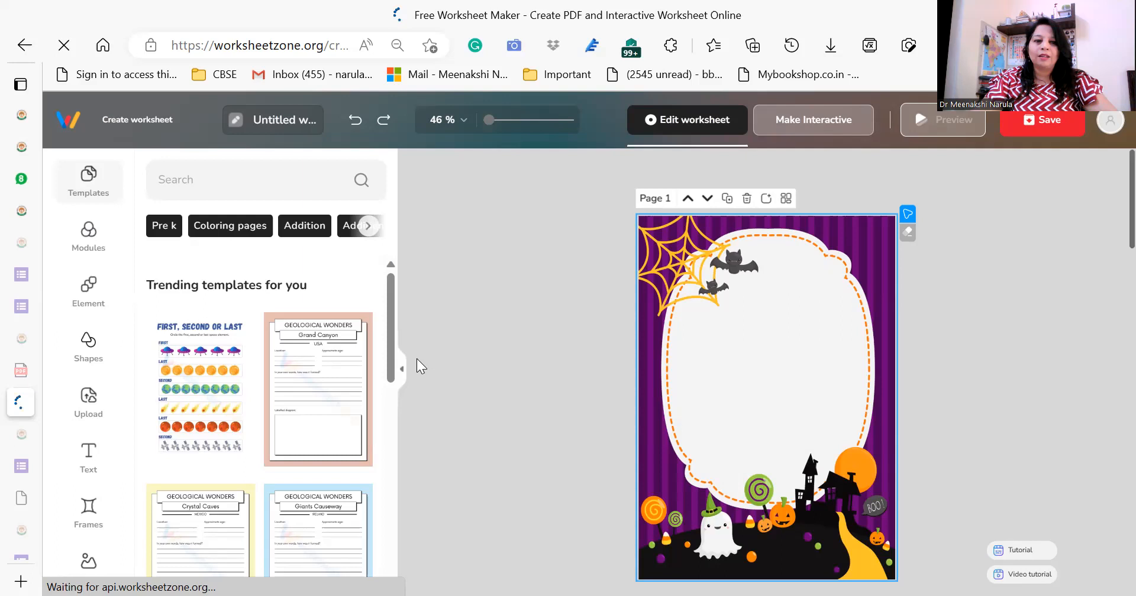
# Open the account profile page and sign in with the first listed Google account.
pyautogui.moveTo(391, 355)
pyautogui.mouseDown()
pyautogui.moveTo(390, 377)
pyautogui.moveTo(390, 363)
pyautogui.mouseUp()
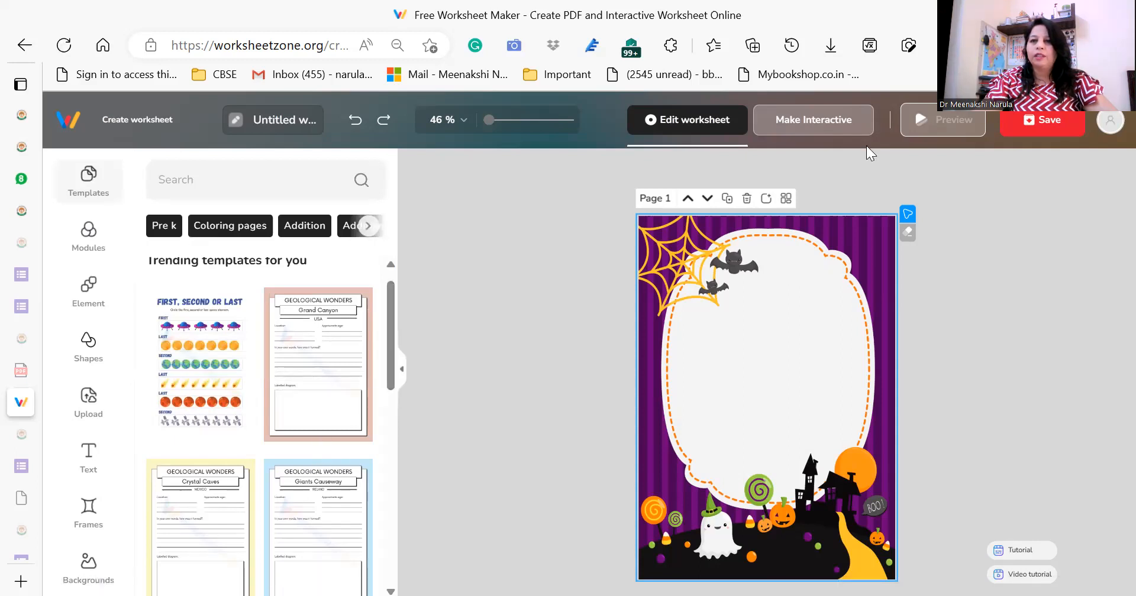
pyautogui.click(1107, 123)
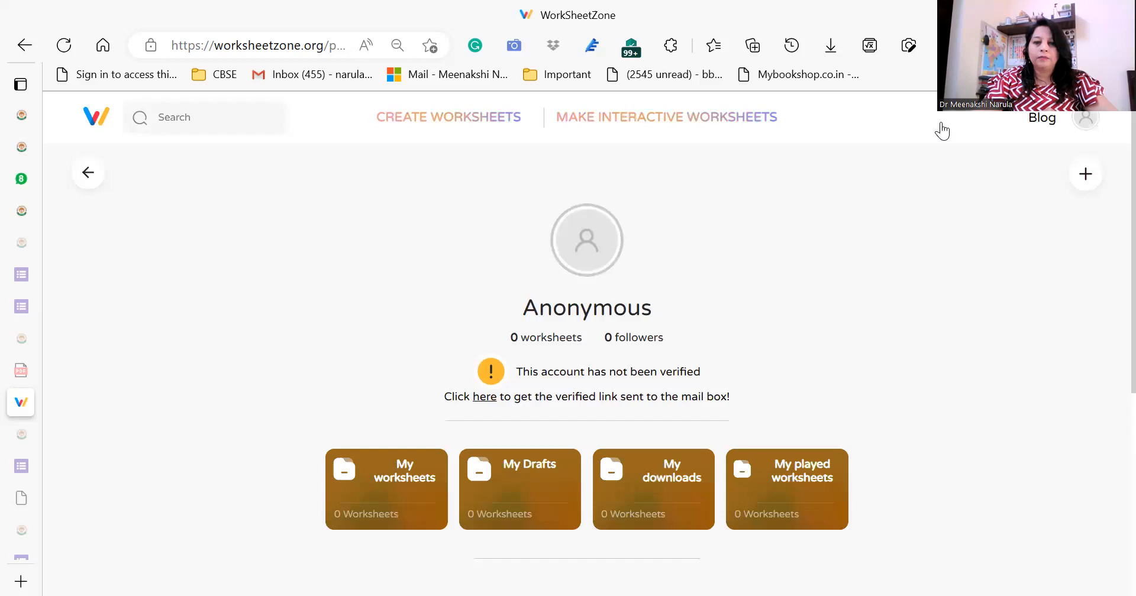
pyautogui.click(1082, 121)
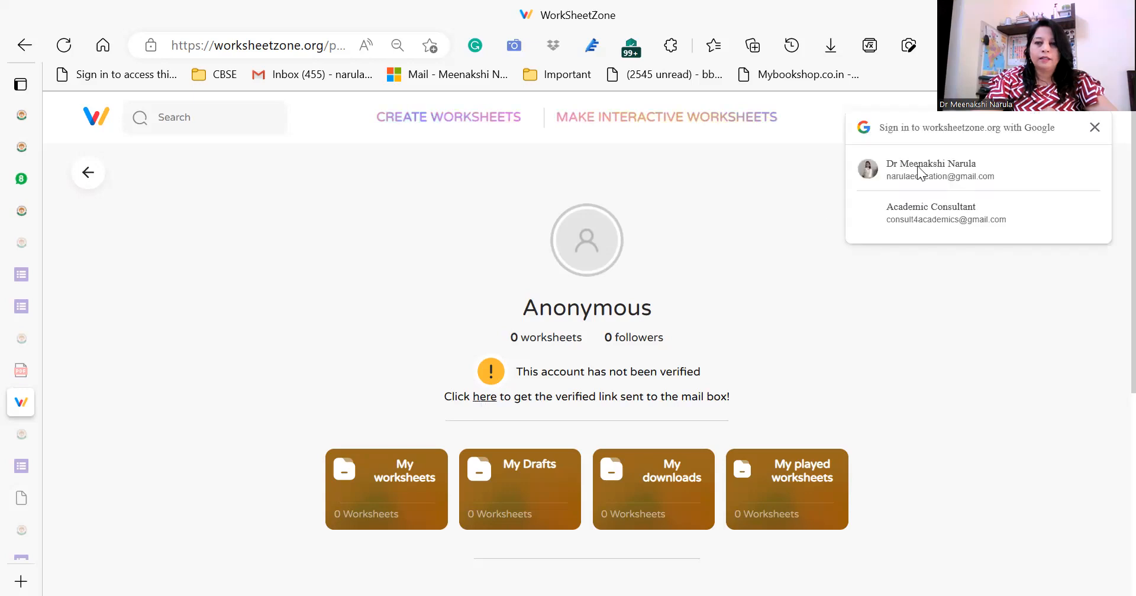
pyautogui.click(917, 168)
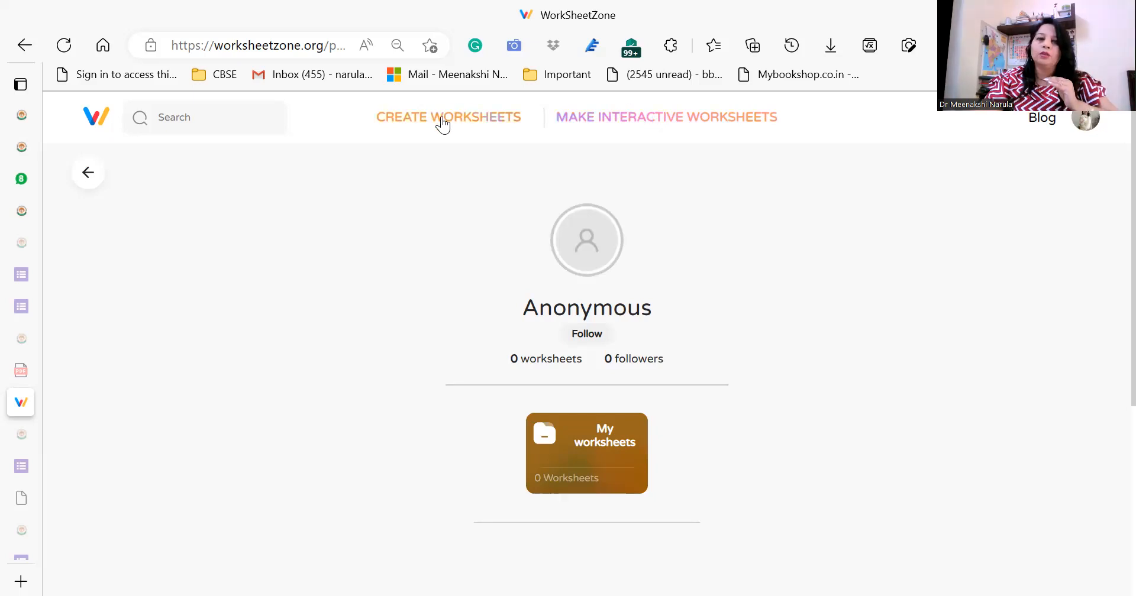
# Start creating a regular, non-interactive worksheet from the site's worksheet creation options.
pyautogui.moveTo(442, 124)
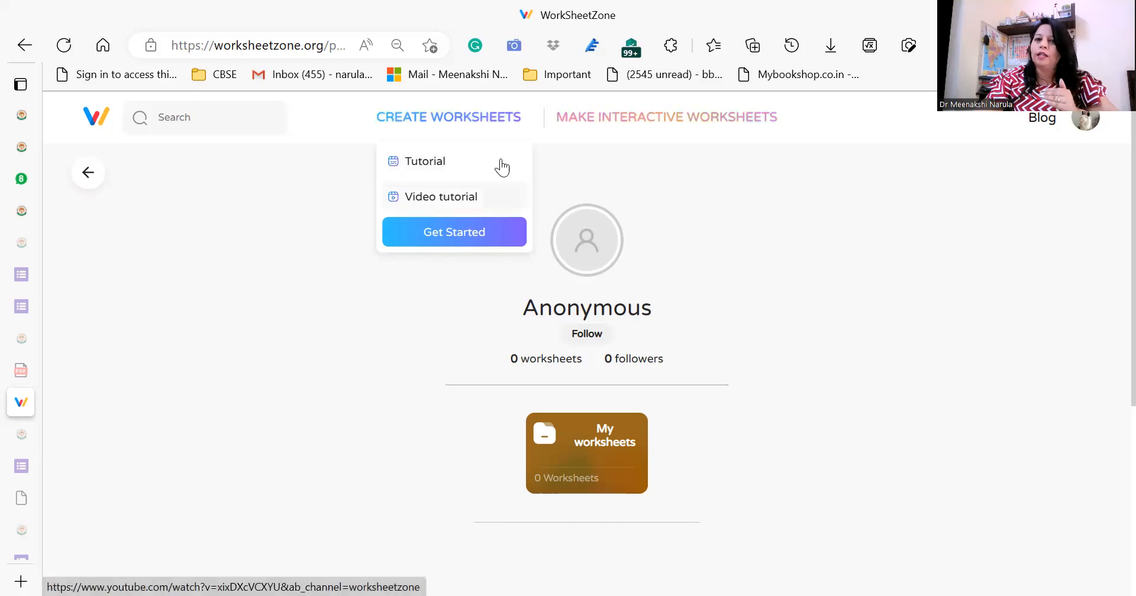
pyautogui.moveTo(628, 126)
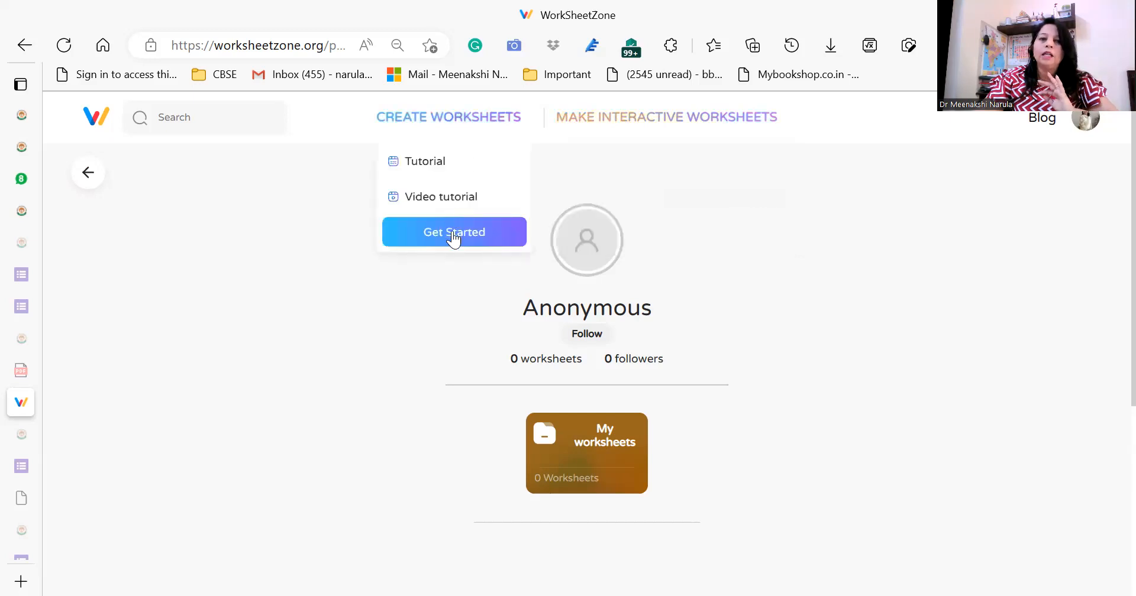
pyautogui.click(452, 233)
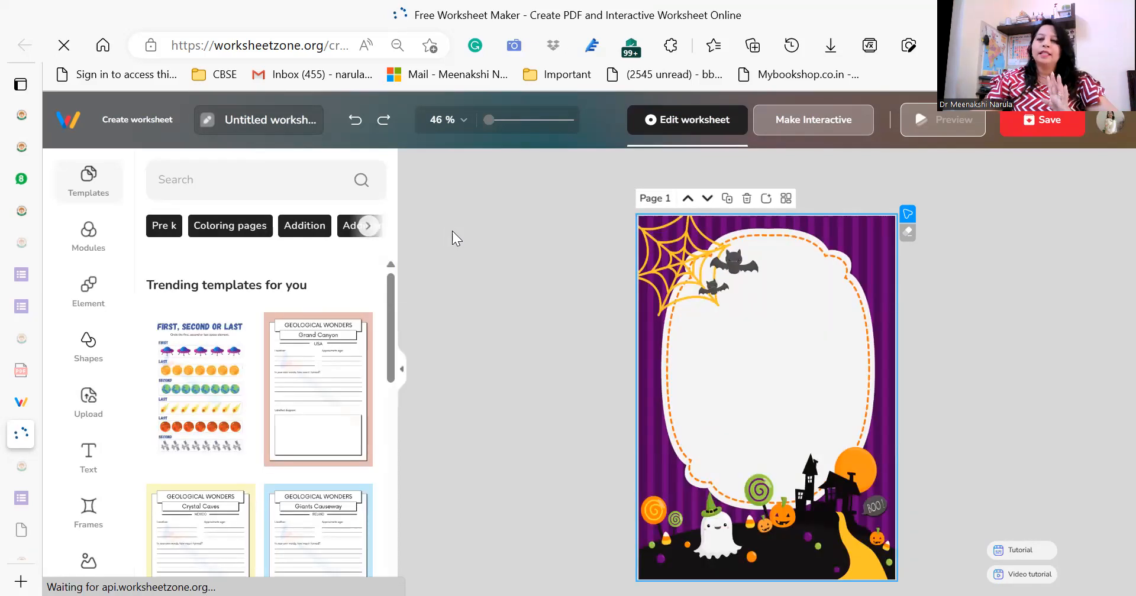
# Browse the trending templates and template categories, and check the reading comprehension passage category.
pyautogui.moveTo(87, 178)
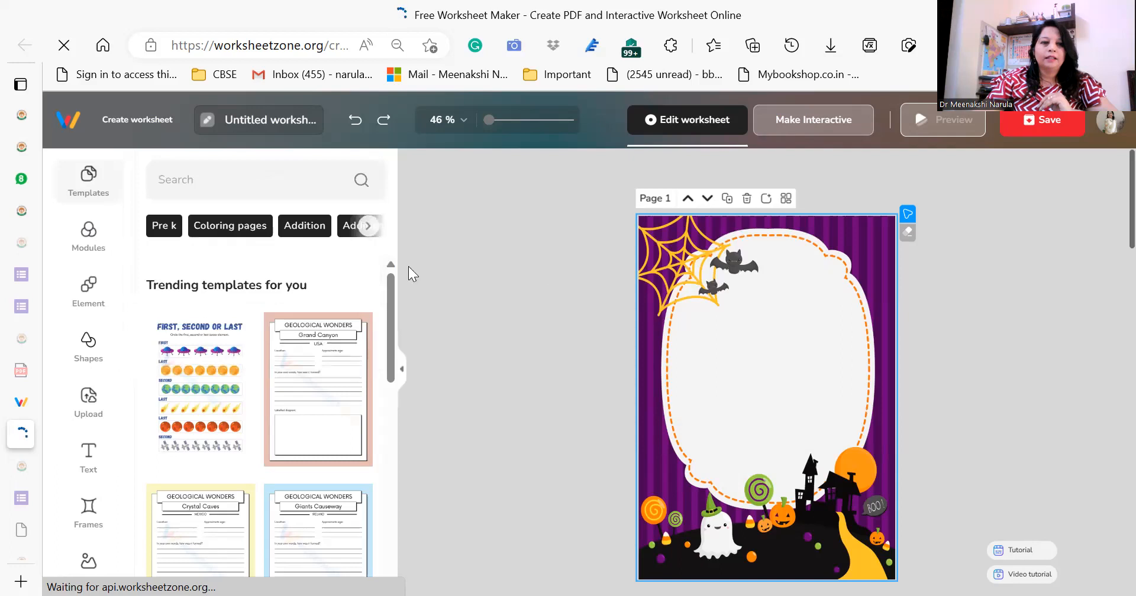
pyautogui.moveTo(389, 293); pyautogui.dragTo(388, 422)
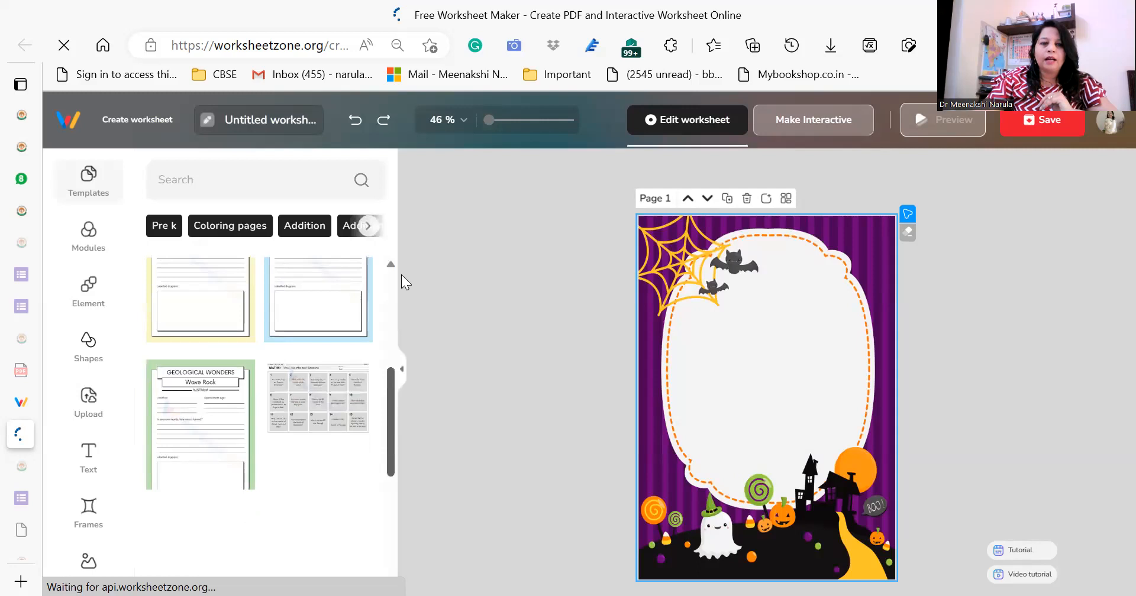
pyautogui.click(368, 226)
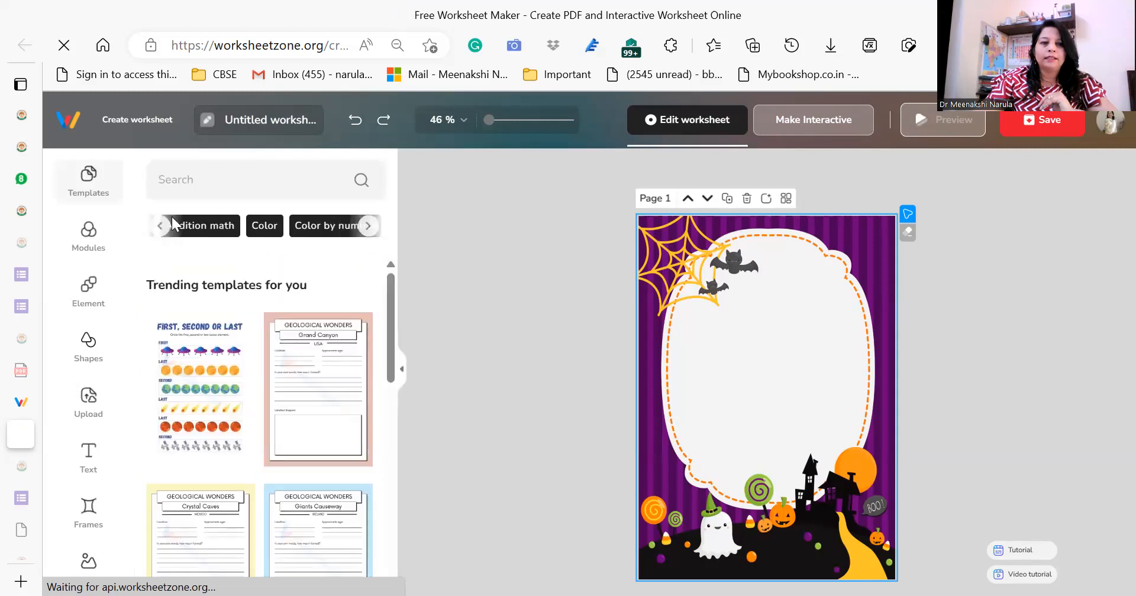
pyautogui.click(161, 226)
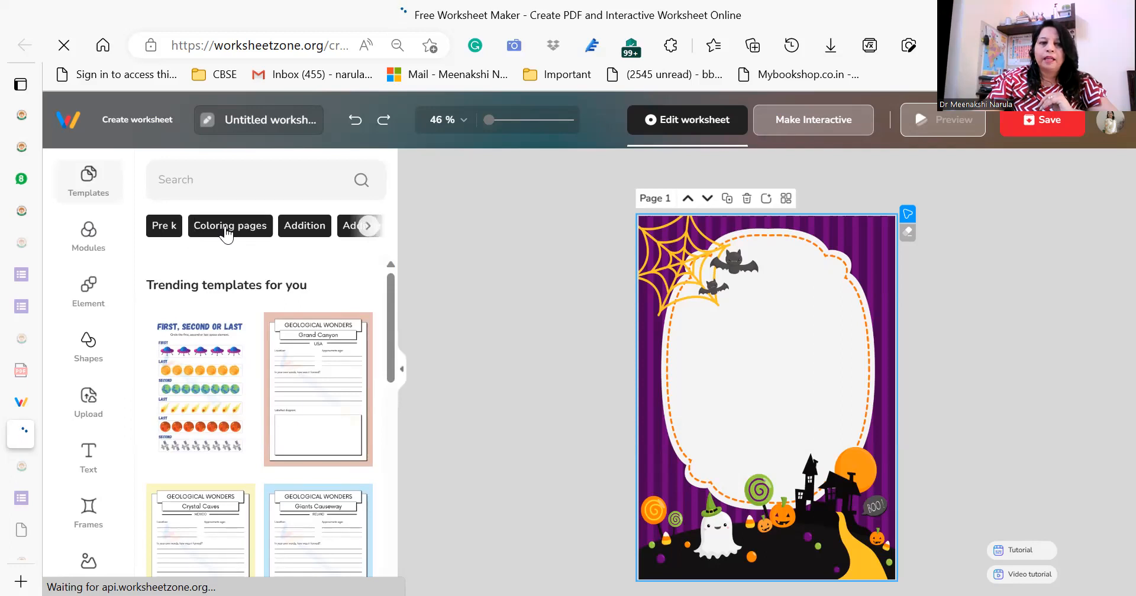
pyautogui.click(369, 228)
pyautogui.click(370, 236)
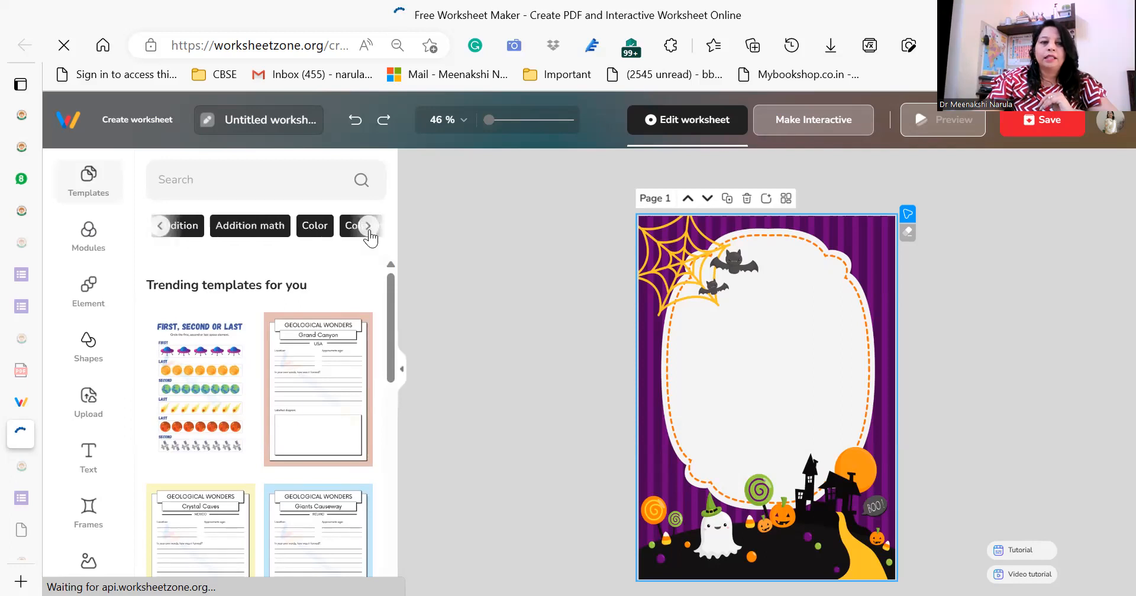
pyautogui.click(369, 228)
pyautogui.click(369, 227)
pyautogui.click(369, 227)
pyautogui.click(368, 227)
pyautogui.click(368, 226)
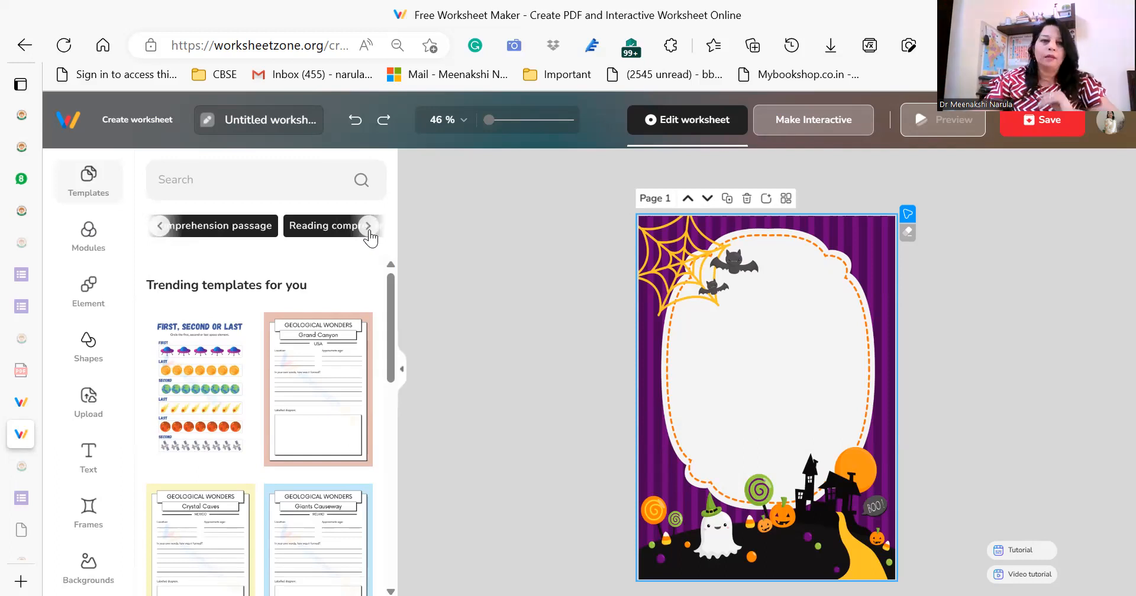
pyautogui.click(232, 226)
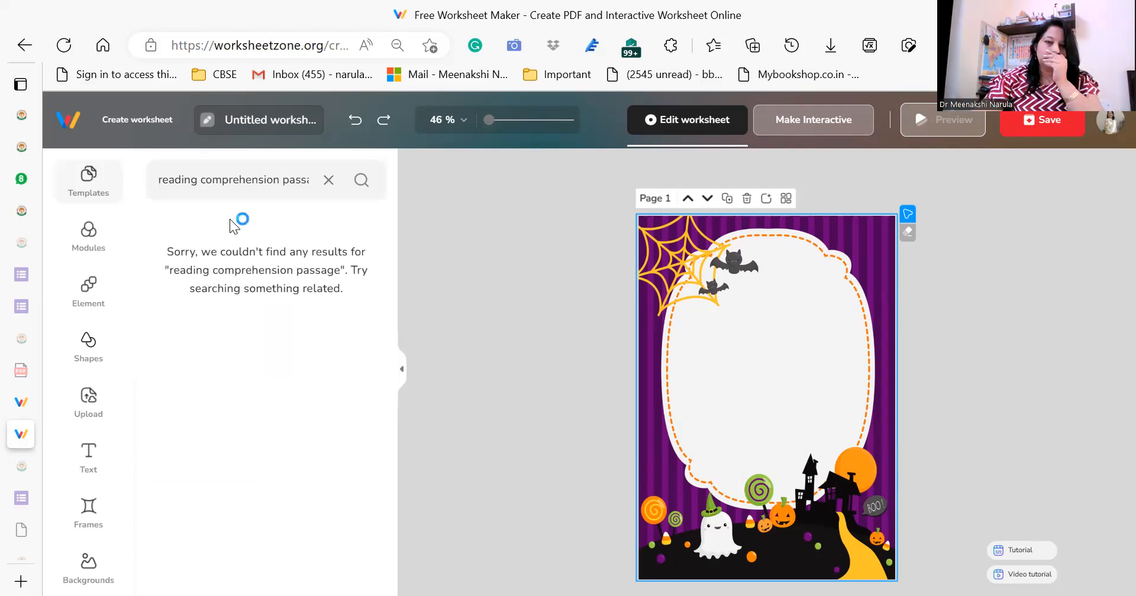
pyautogui.click(329, 179)
# Find the Coloring pages templates and add the ROAR! dinosaur template as a new page.
pyautogui.click(224, 228)
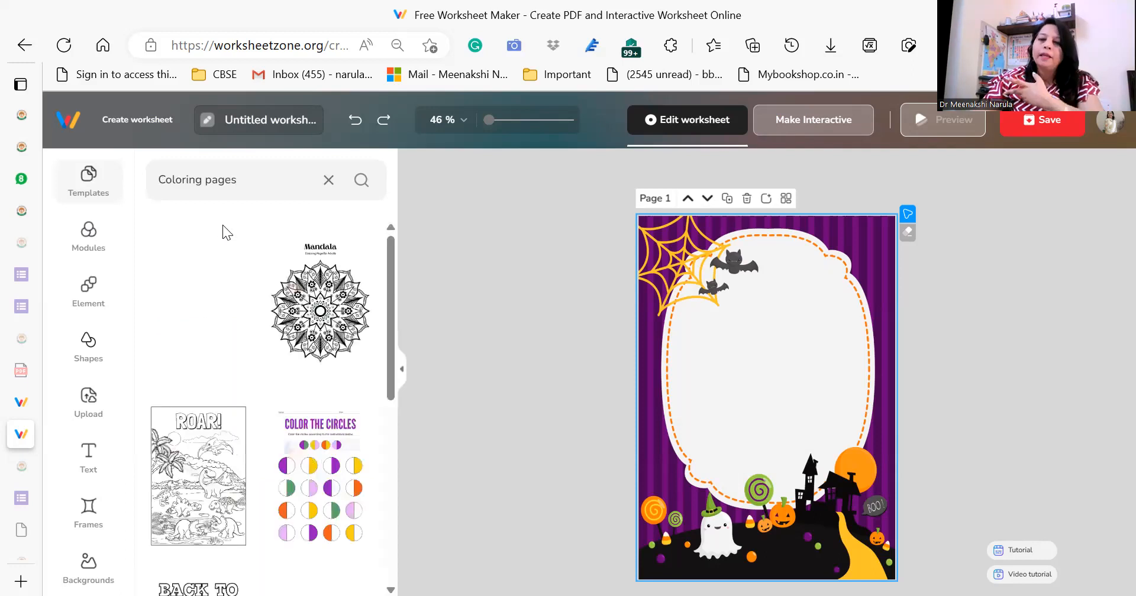
pyautogui.moveTo(391, 281); pyautogui.dragTo(393, 400)
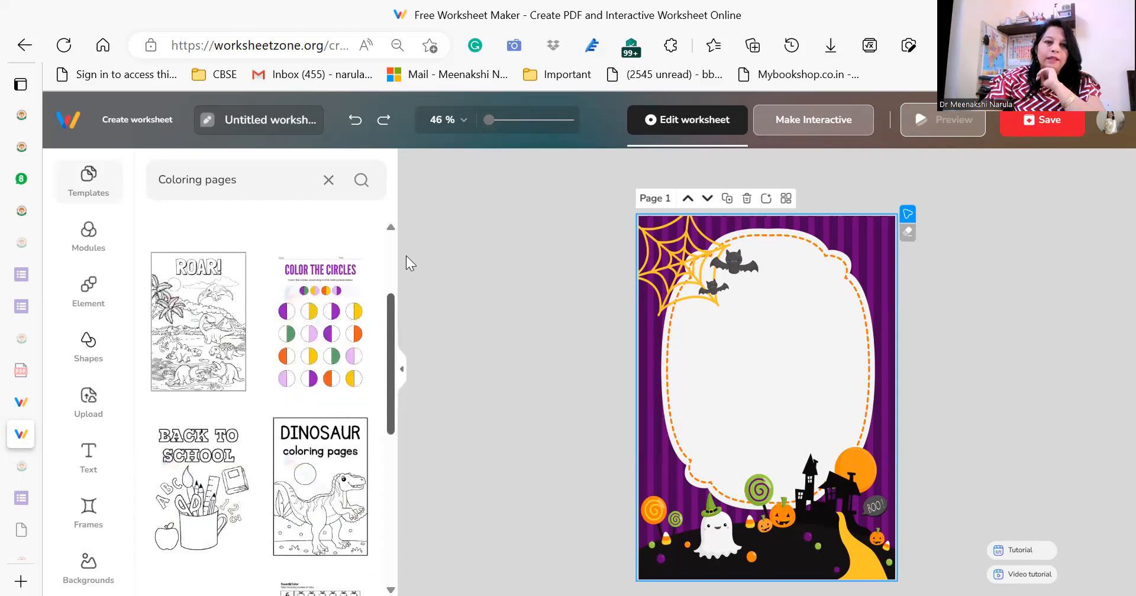
pyautogui.scroll(3, 222, 283)
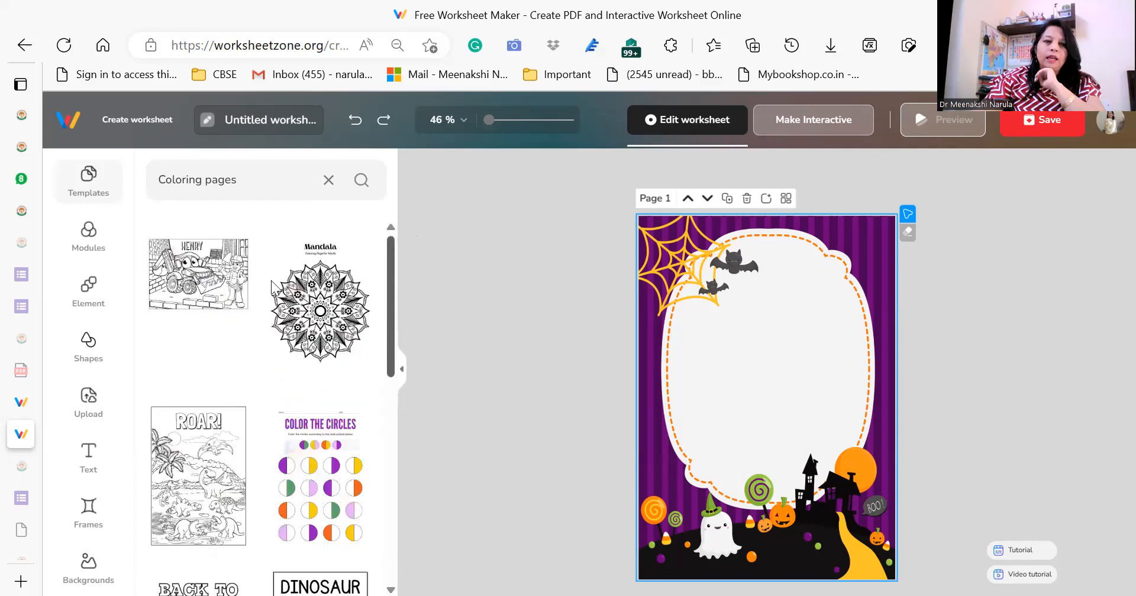
pyautogui.click(213, 455)
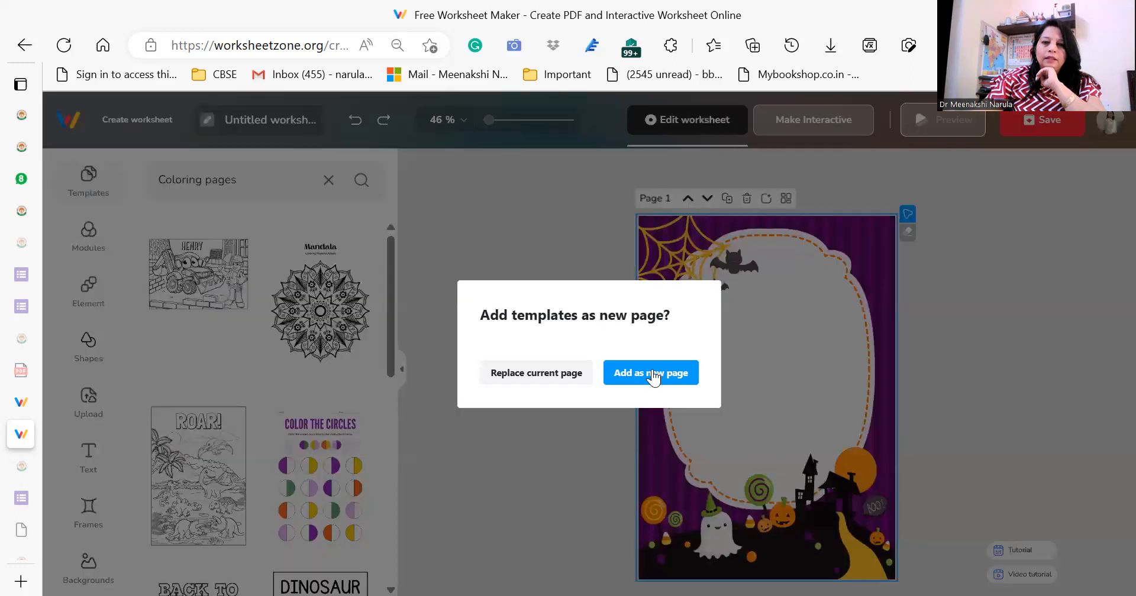
pyautogui.click(663, 374)
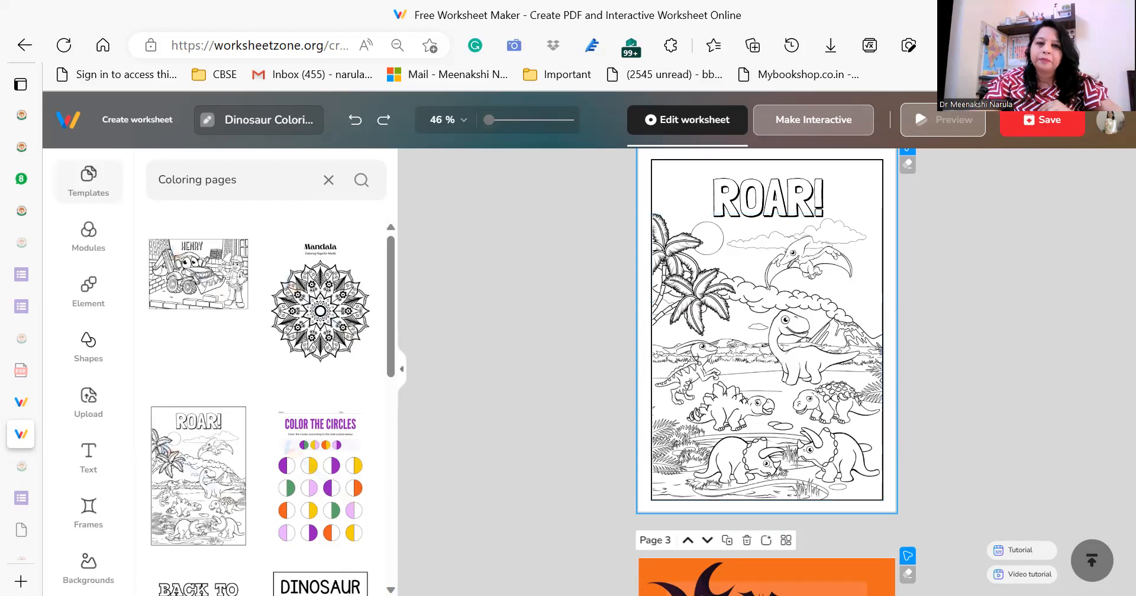
# Delete the purple Halloween page and the orange page, keeping only the ROAR! dinosaur page.
pyautogui.moveTo(390, 297); pyautogui.dragTo(388, 303)
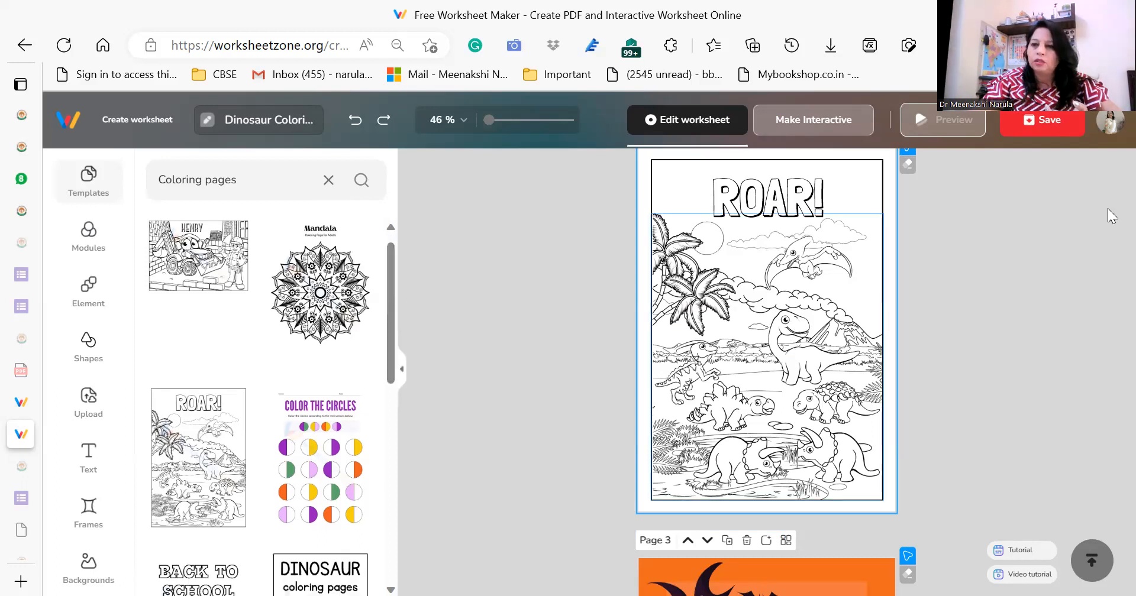
pyautogui.scroll(3, 1110, 210)
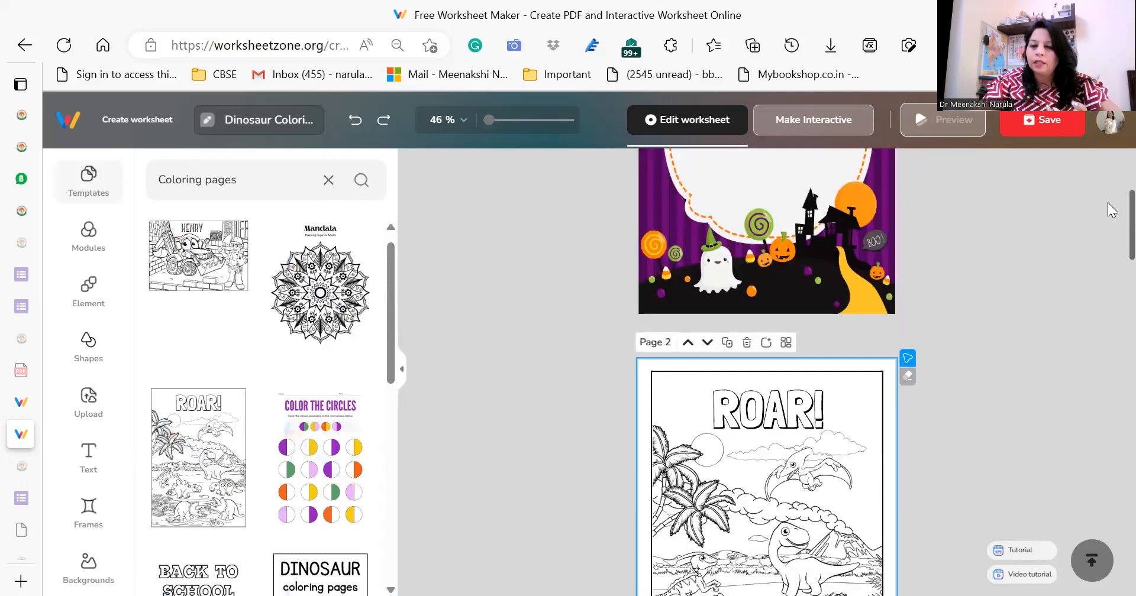
pyautogui.scroll(4, 1112, 177)
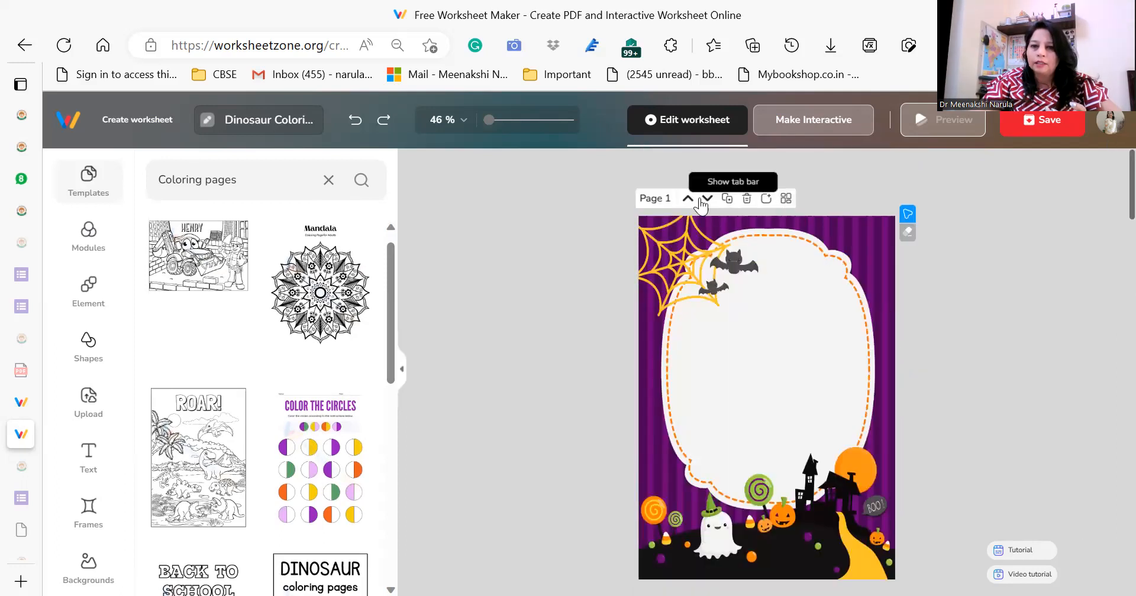
pyautogui.click(748, 200)
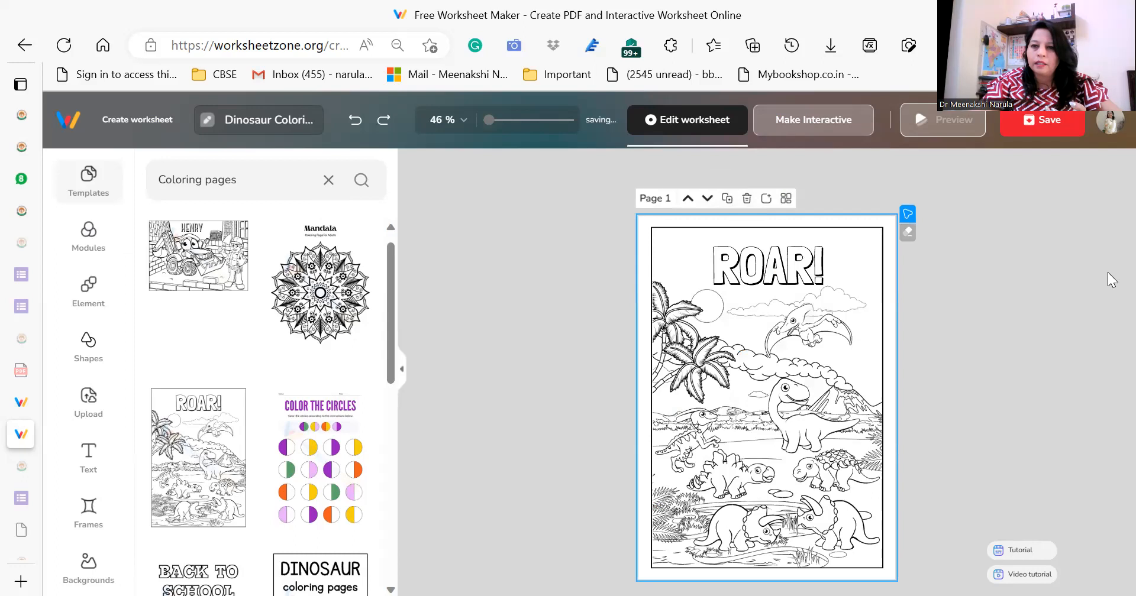
pyautogui.scroll(-1, 1000, 470)
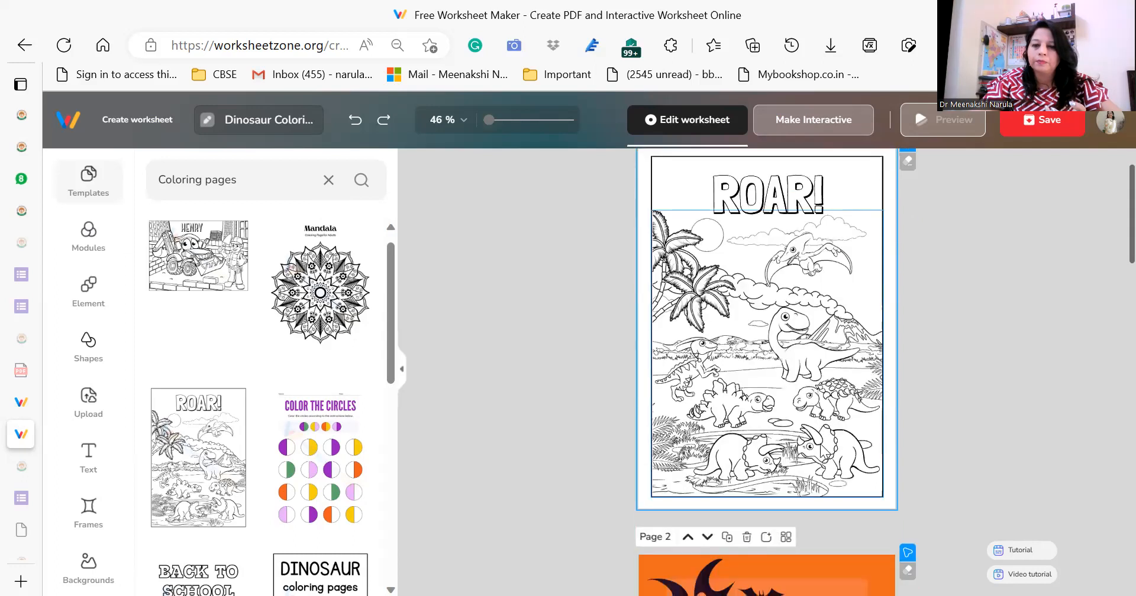
pyautogui.click(747, 540)
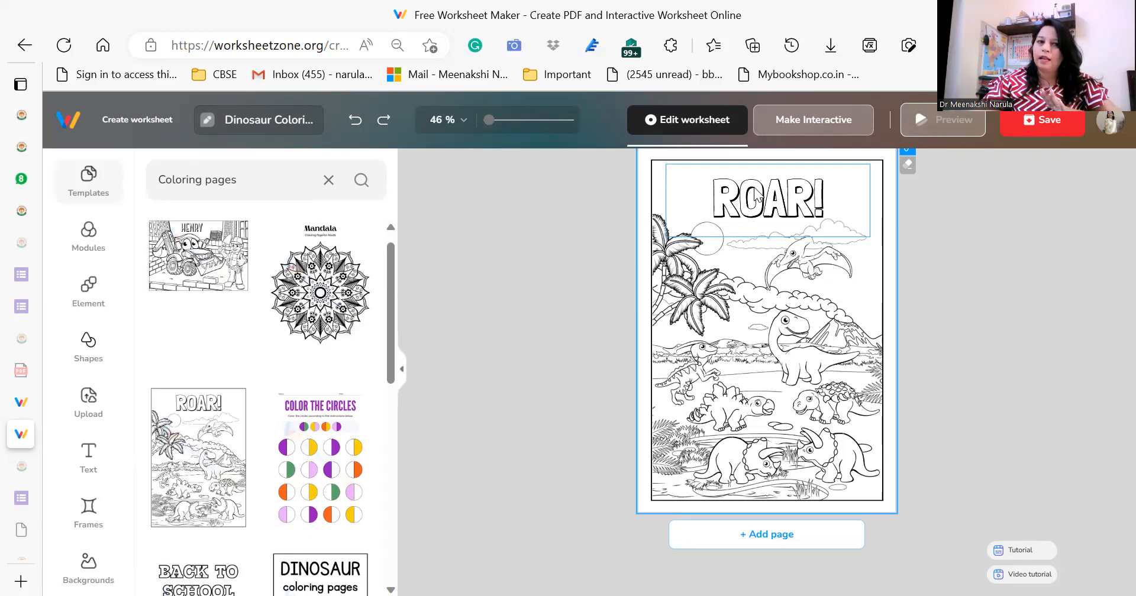
# Insert a Handwriting module on the ROAR! dinosaur page.
pyautogui.click(90, 237)
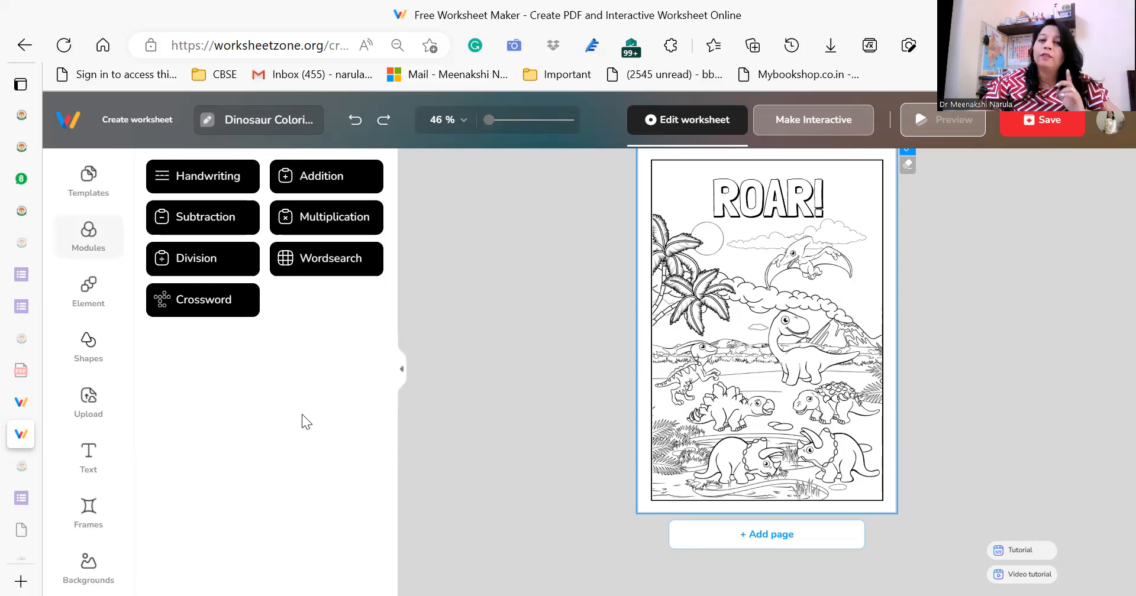
pyautogui.click(192, 176)
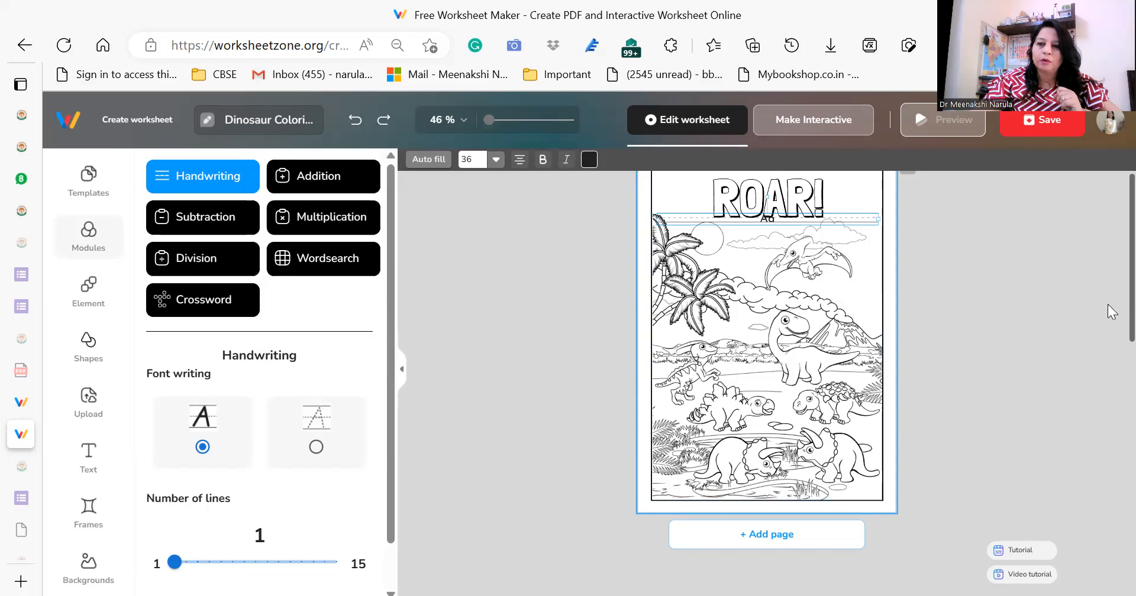
# Add a blank second page and place a Handwriting module on it with the dotted tracing font.
pyautogui.scroll(-5, 1109, 331)
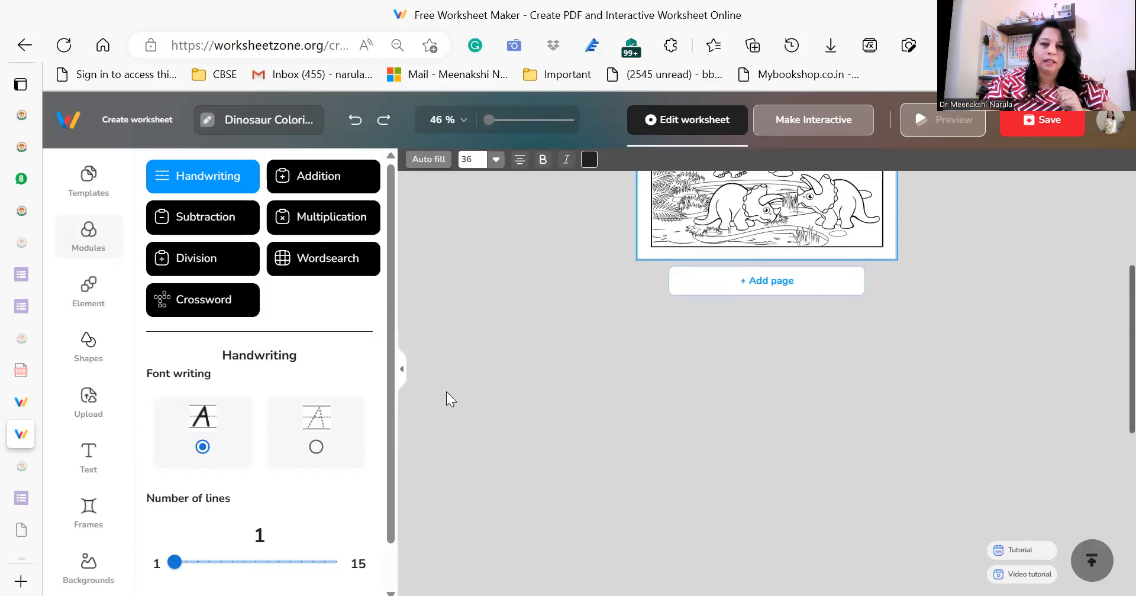
pyautogui.click(771, 281)
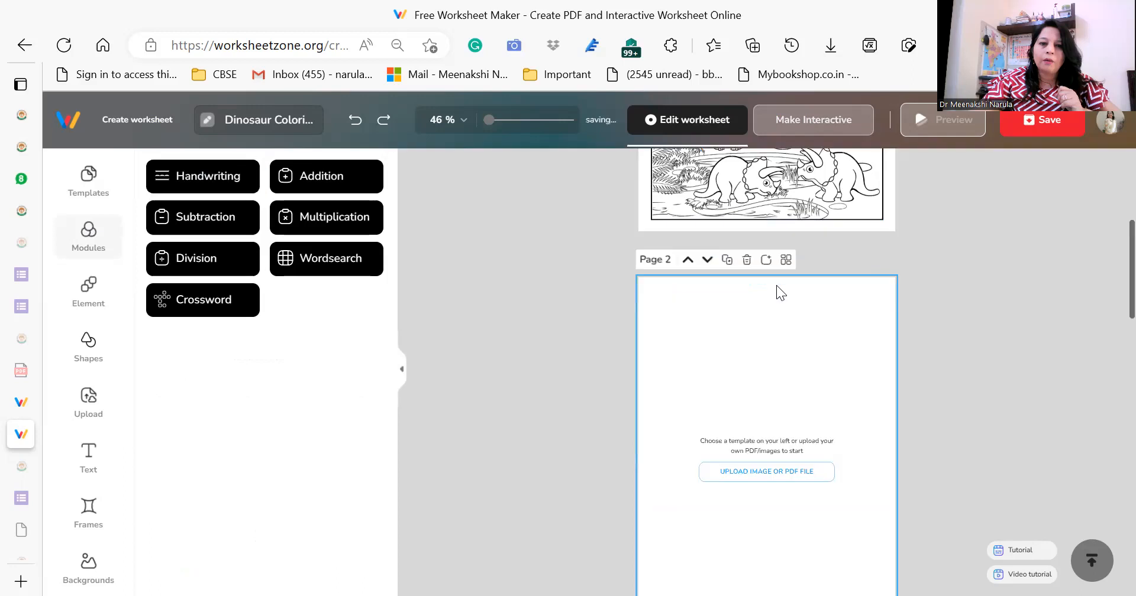
pyautogui.click(224, 190)
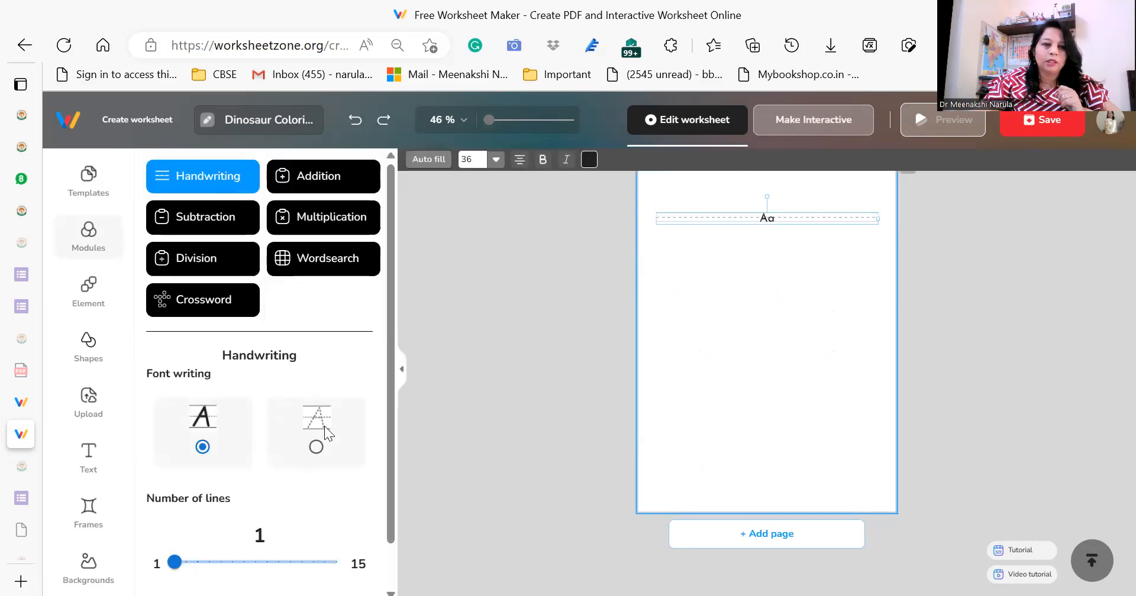
pyautogui.click(314, 448)
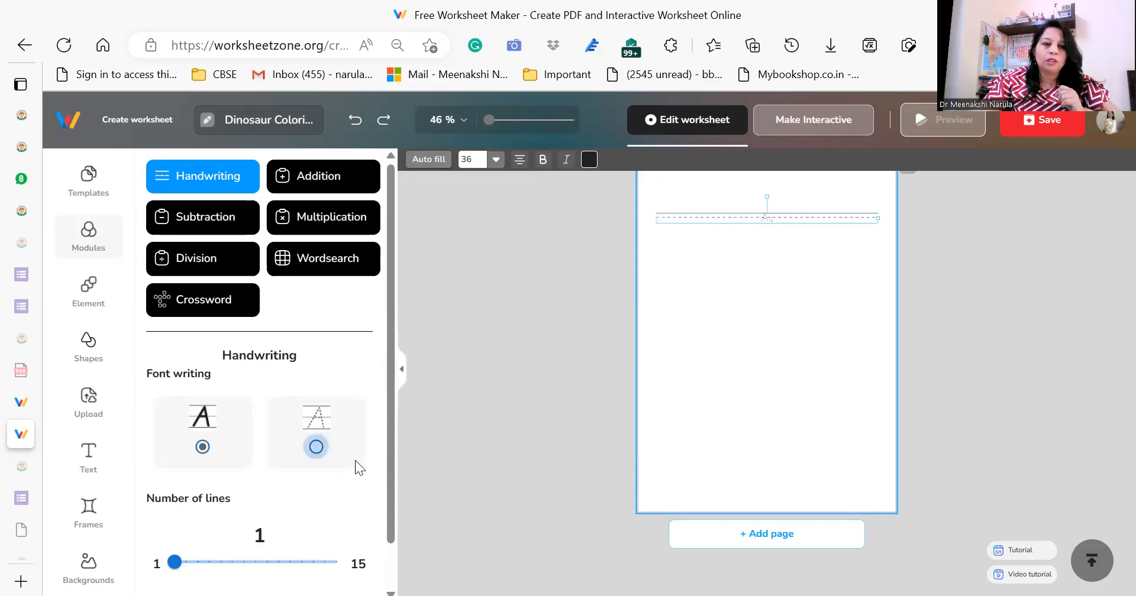
pyautogui.moveTo(389, 446); pyautogui.dragTo(392, 498)
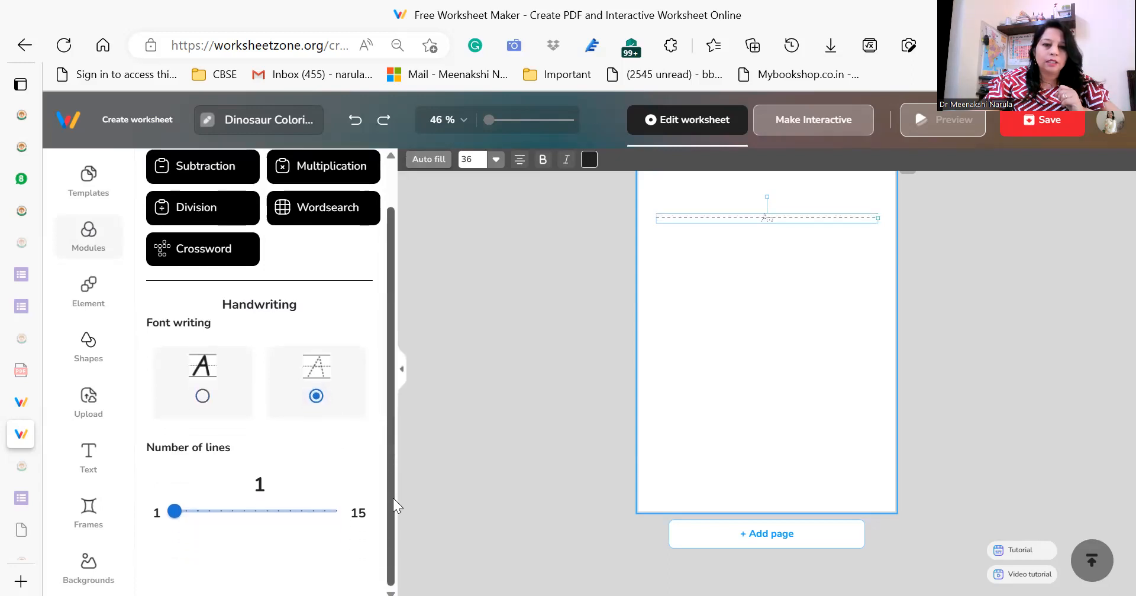
# Replace the handwriting line's sample text with the teacher's full name.
pyautogui.doubleClick(770, 216)
pyautogui.press('BackSpace')
pyautogui.press('BackSpace')
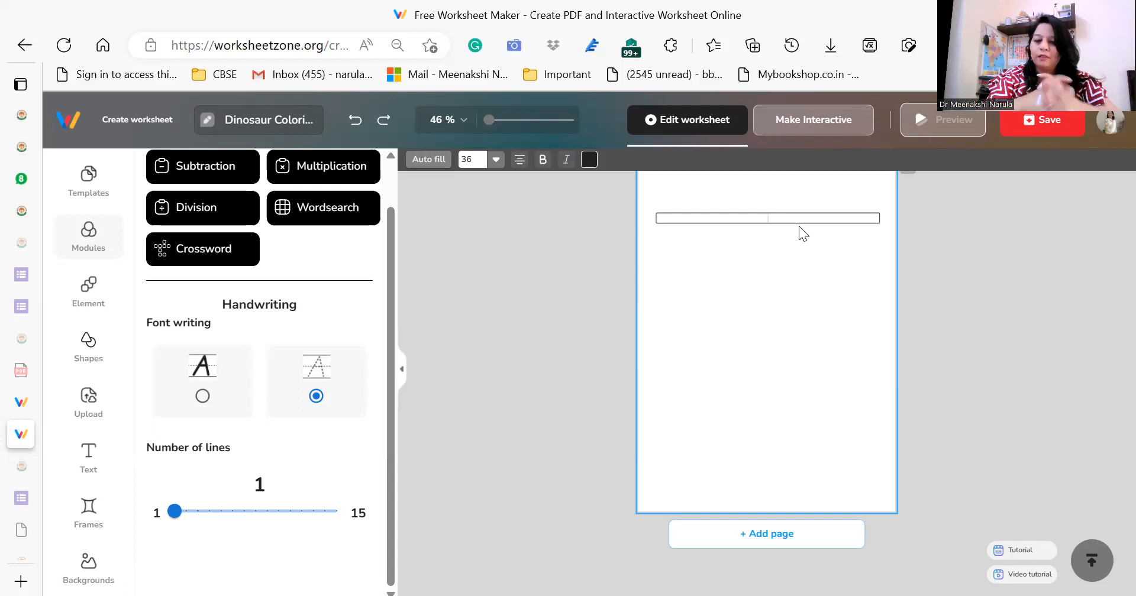
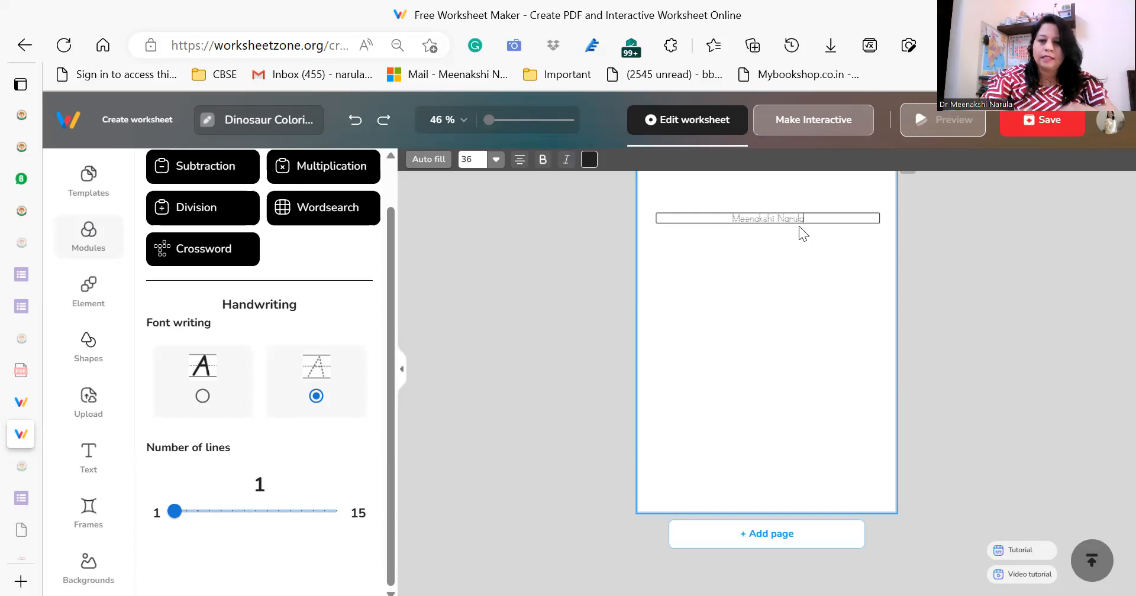
pyautogui.click(779, 256)
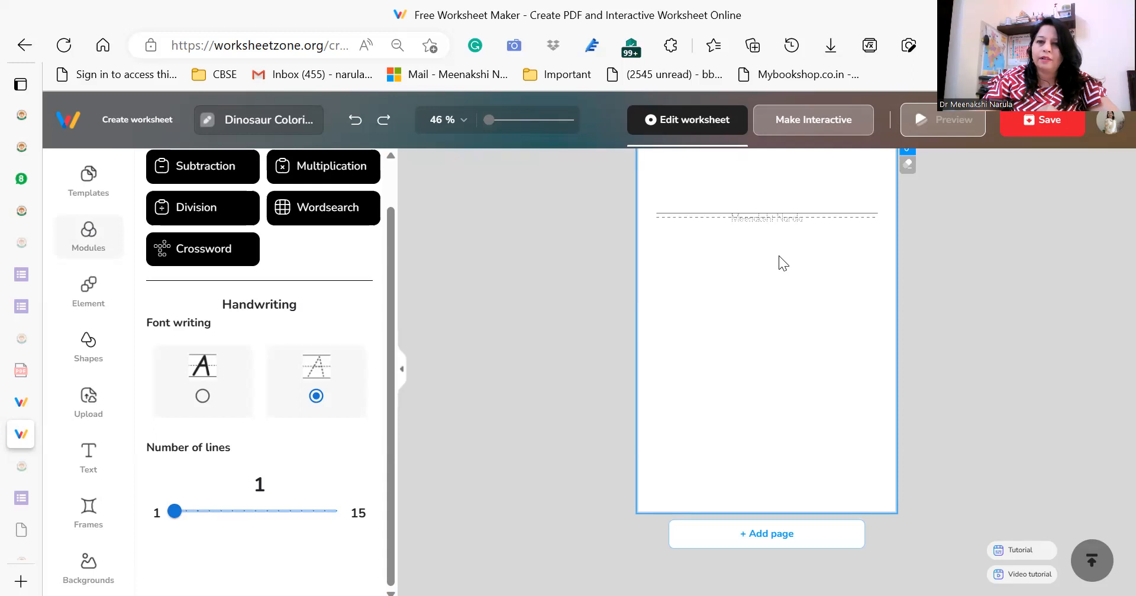
# Set the number of lines in the handwriting exercise to 9.
pyautogui.moveTo(174, 512); pyautogui.dragTo(268, 521)
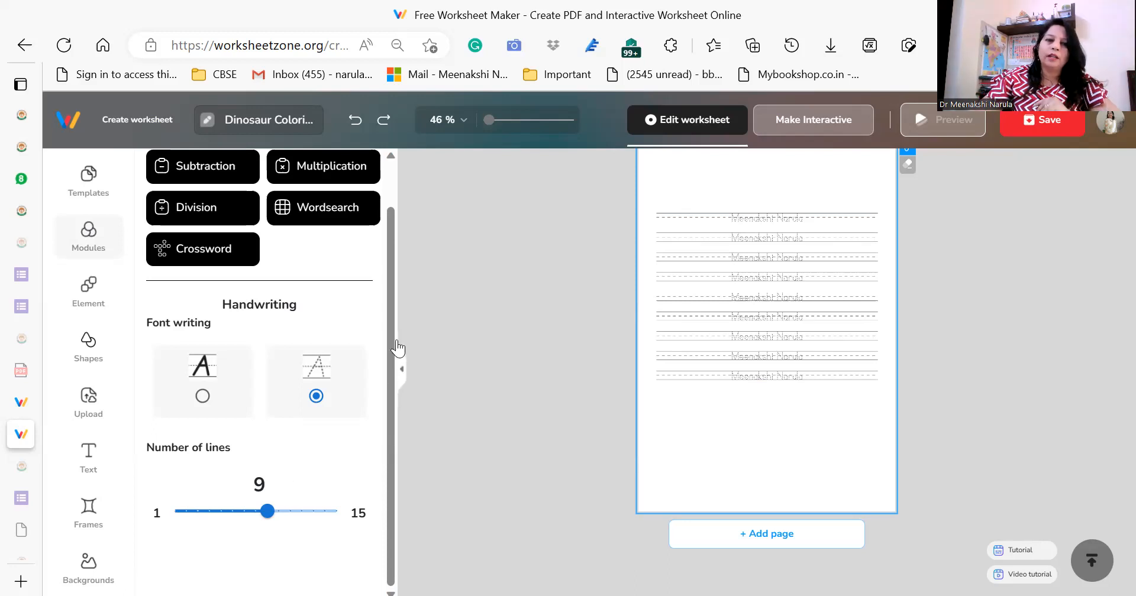
# Add a third page to the worksheet and insert a Wordsearch module on it.
pyautogui.moveTo(389, 397); pyautogui.dragTo(402, 301)
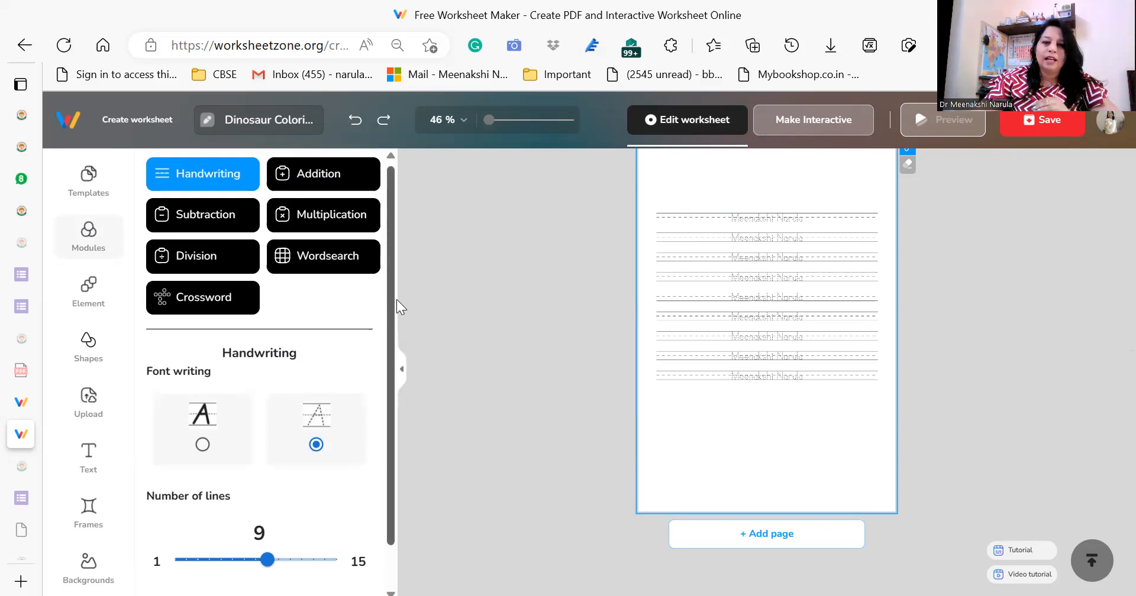
pyautogui.click(763, 537)
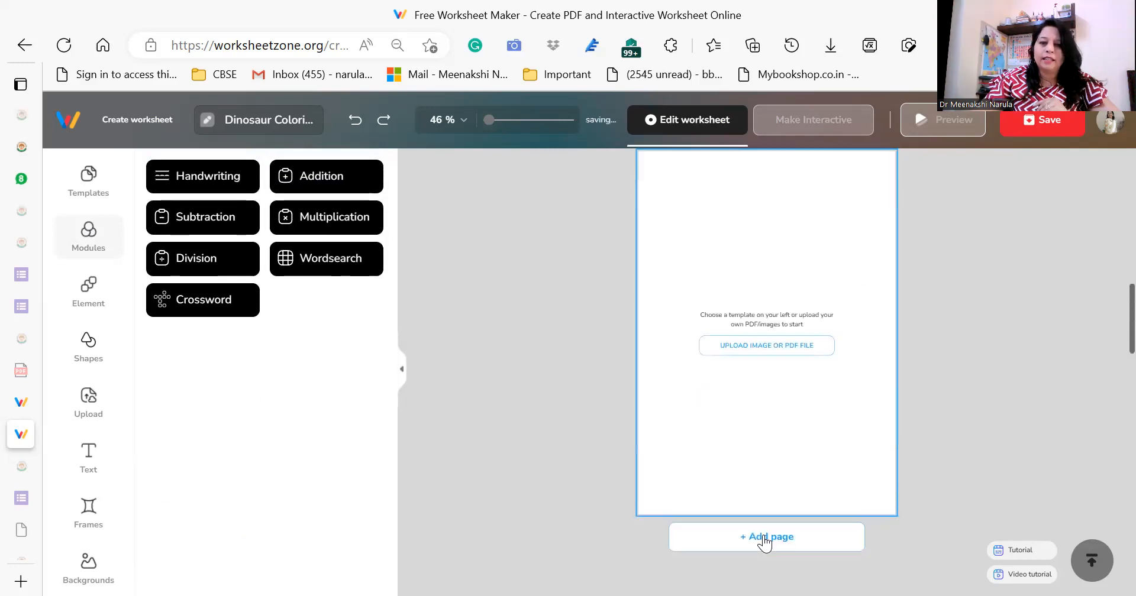
pyautogui.click(329, 260)
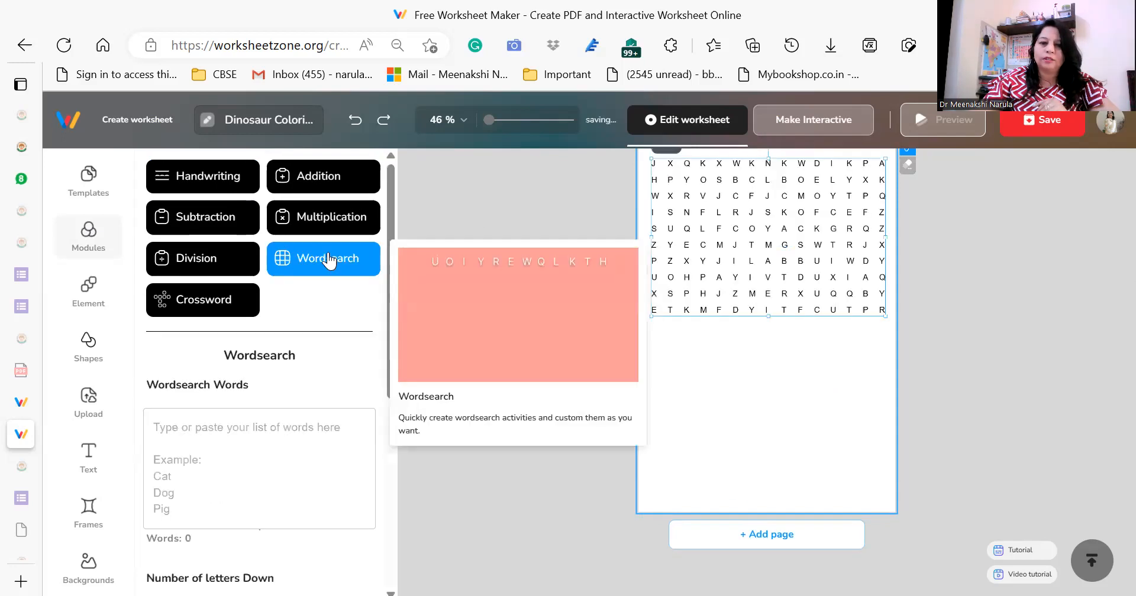
# Enter "Water Cycle" as the first word in the wordsearch word list.
pyautogui.click(225, 432)
pyautogui.click(224, 432)
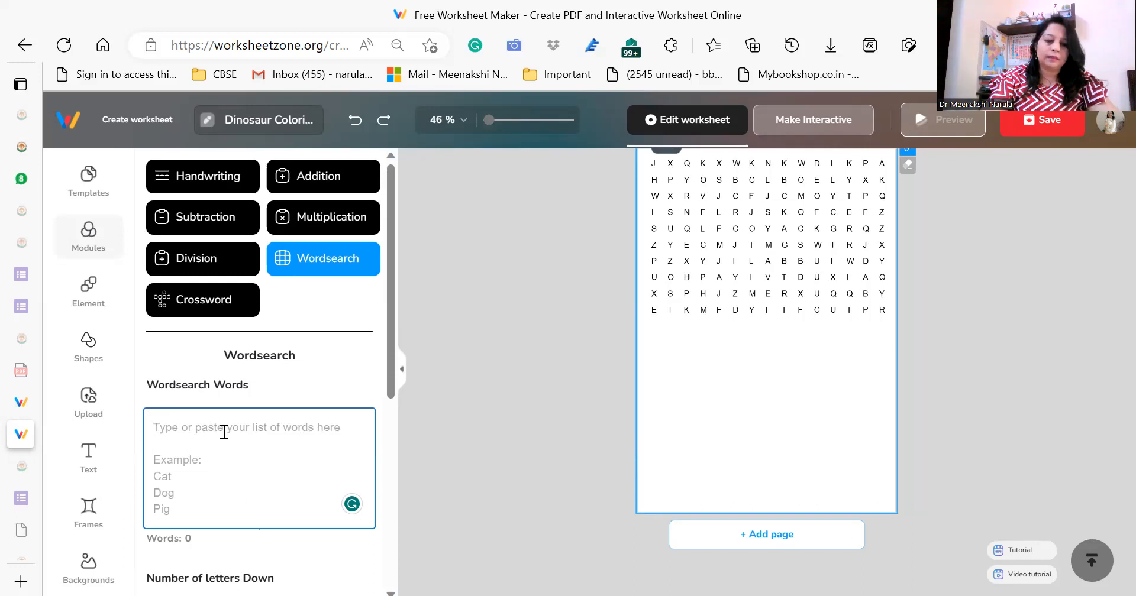
pyautogui.write('WaterCycle')
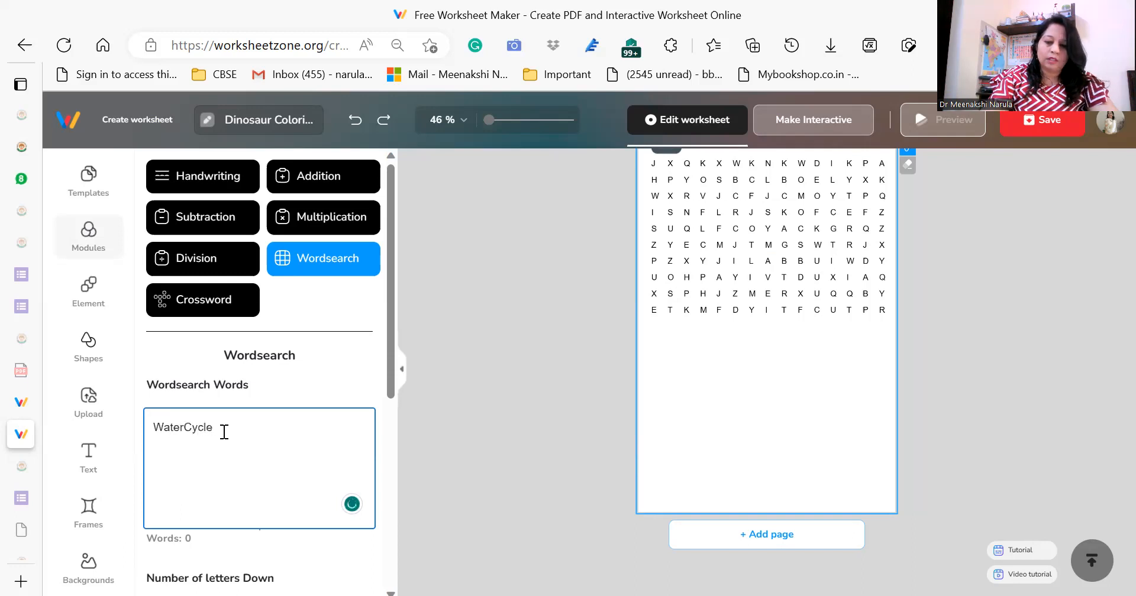
pyautogui.press('Left')
pyautogui.press('Left')
pyautogui.press('Left')
pyautogui.press('Left')
pyautogui.press('Left')
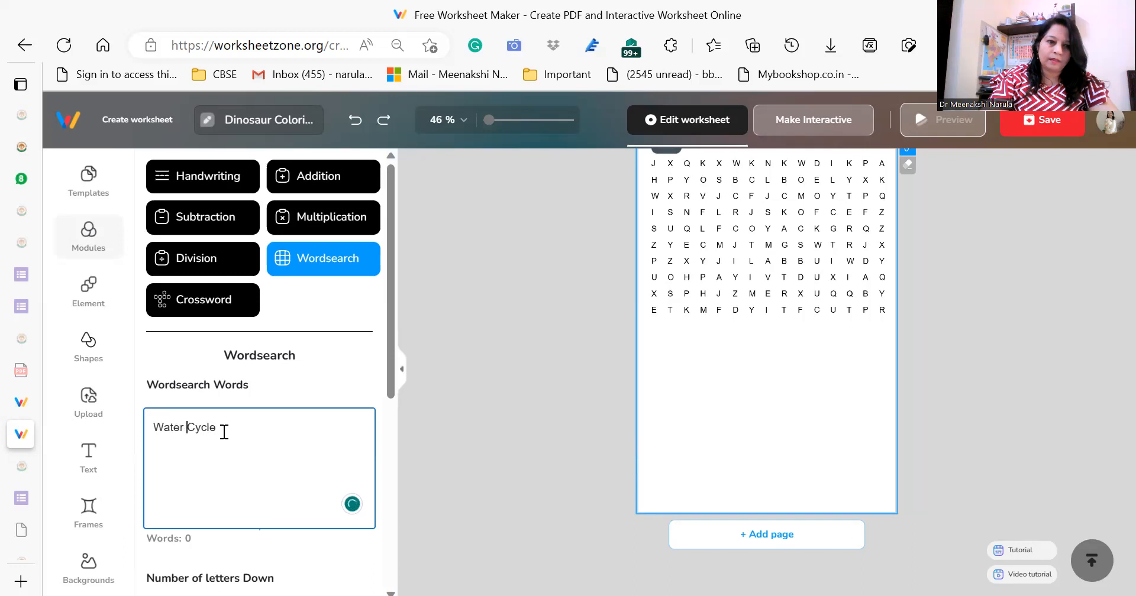
pyautogui.press('Return')
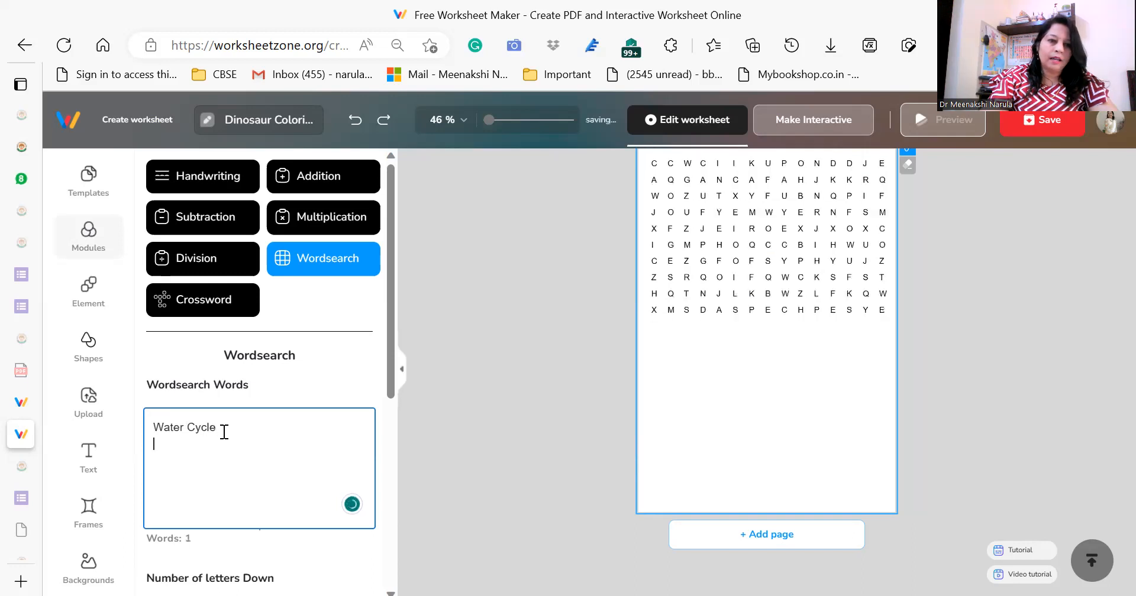
# Add Evaporation, Condensation and Precipitation to the wordsearch list, each on its own line.
pyautogui.write('E')
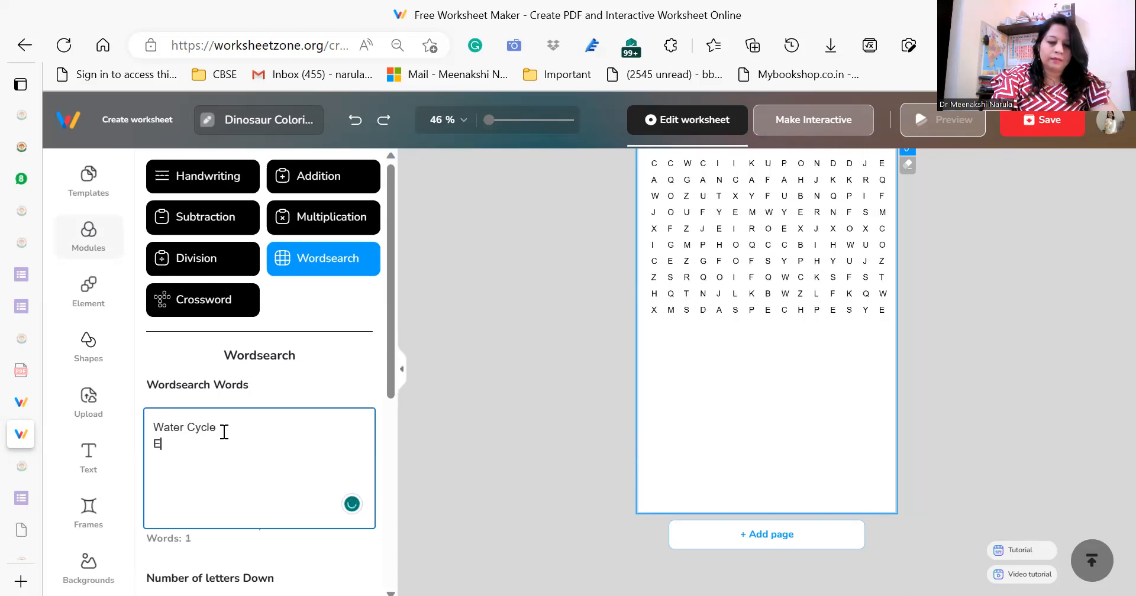
pyautogui.write('vaporation')
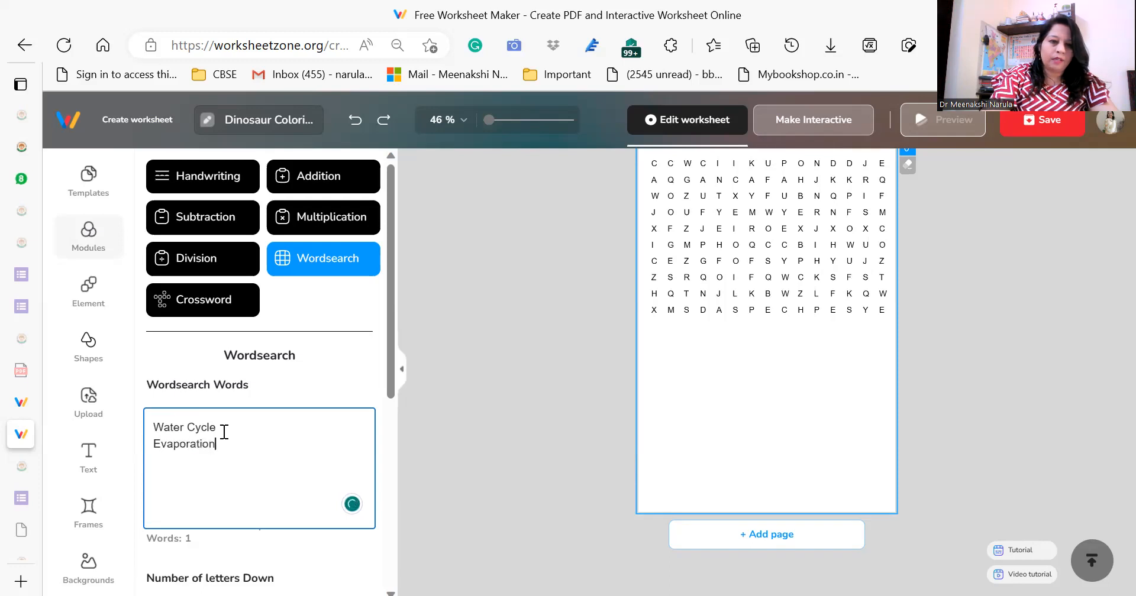
pyautogui.press('Return')
pyautogui.write('Con')
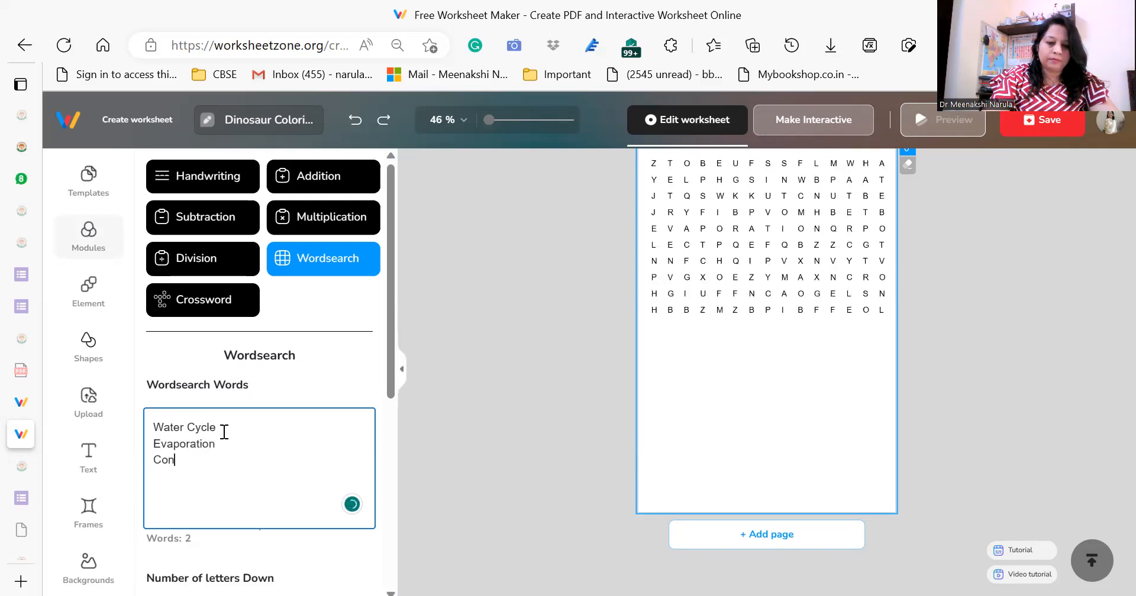
pyautogui.write('densation')
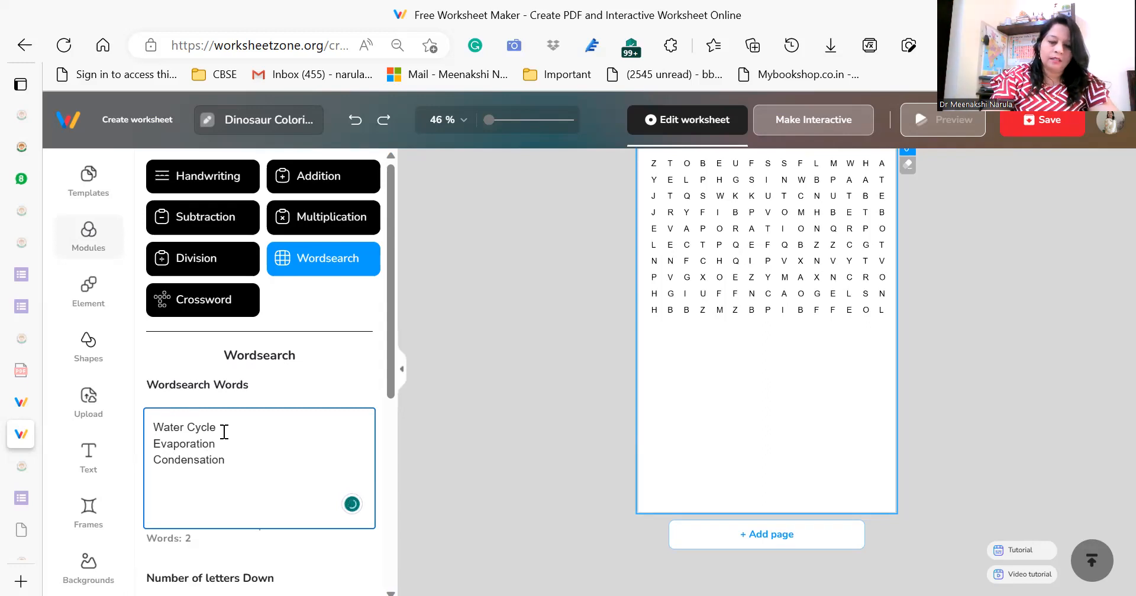
pyautogui.press('Return')
pyautogui.write('P')
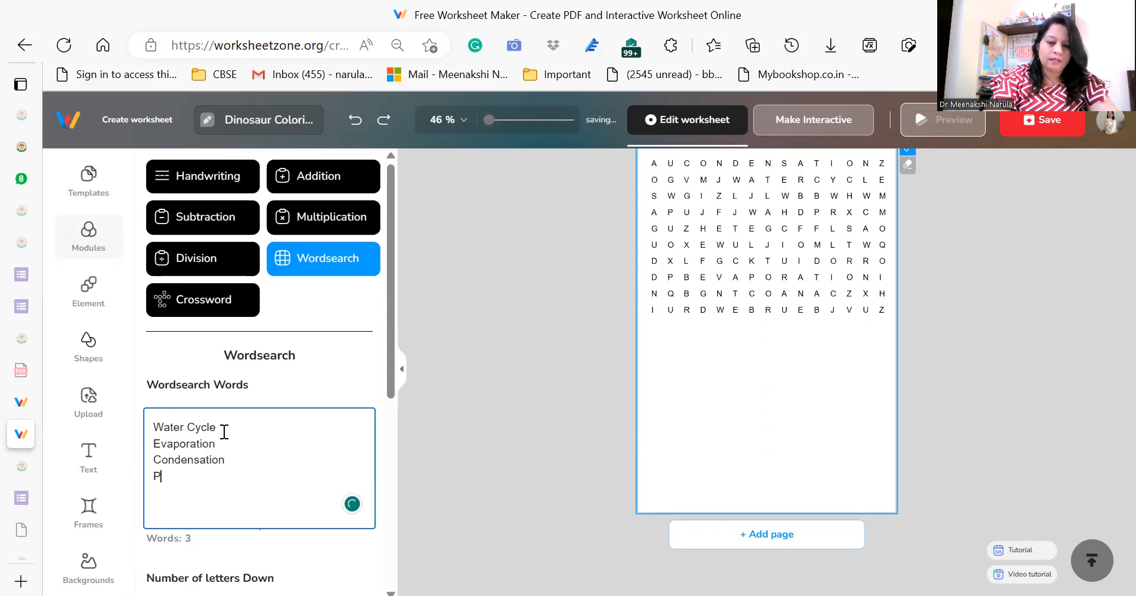
pyautogui.write('reci')
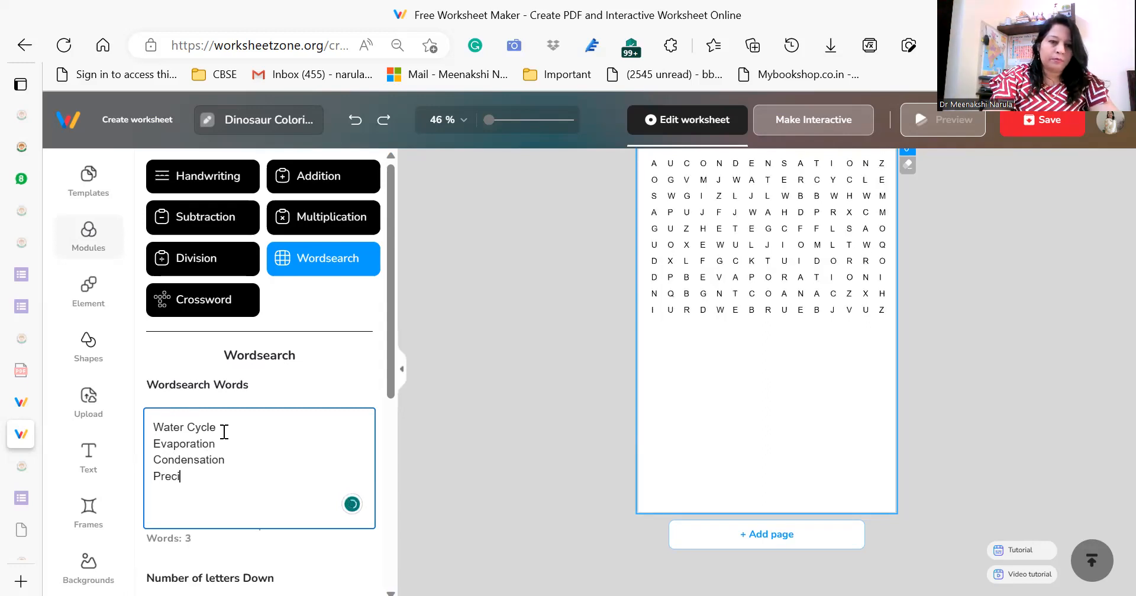
pyautogui.write('pitation')
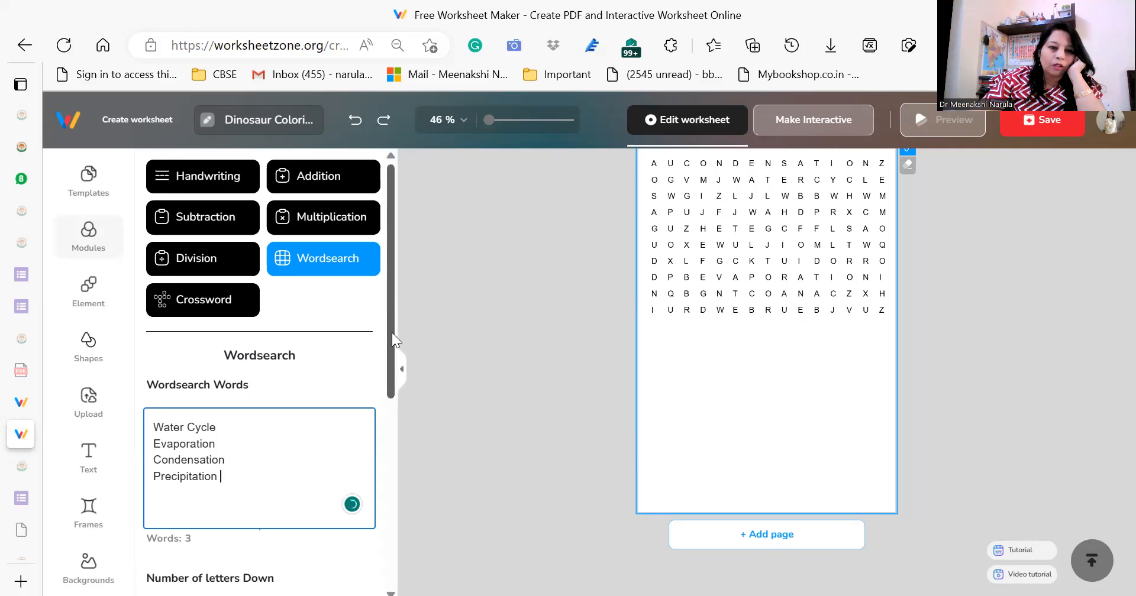
# Turn on Show the Answer for the wordsearch and end the Precipitation line so the word is included in the puzzle.
pyautogui.scroll(-2, 390, 360)
pyautogui.moveTo(390, 359); pyautogui.dragTo(391, 477)
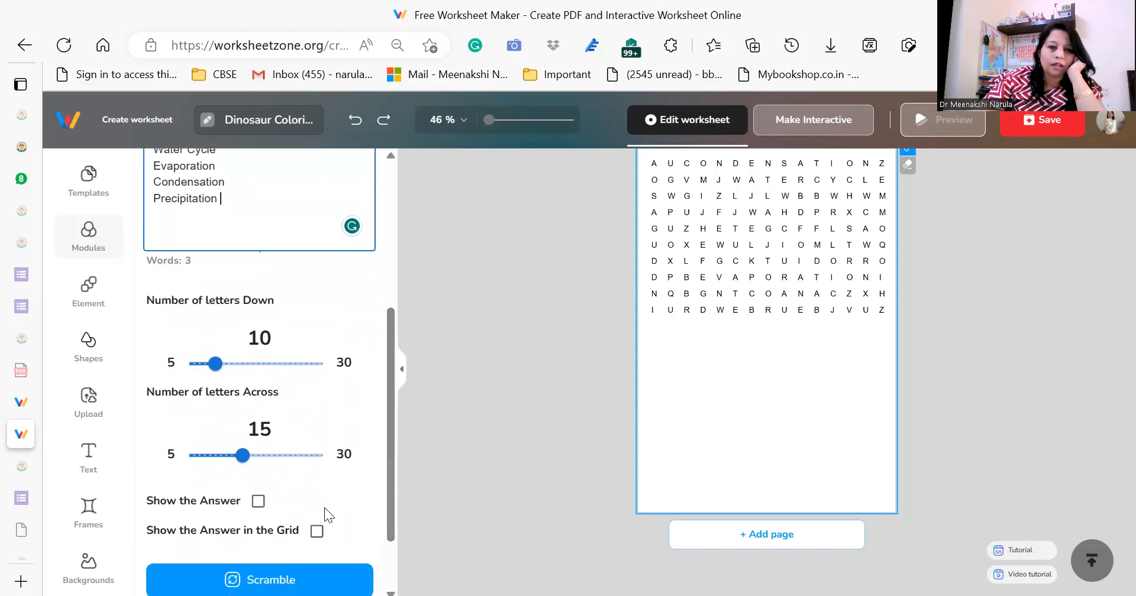
pyautogui.click(257, 502)
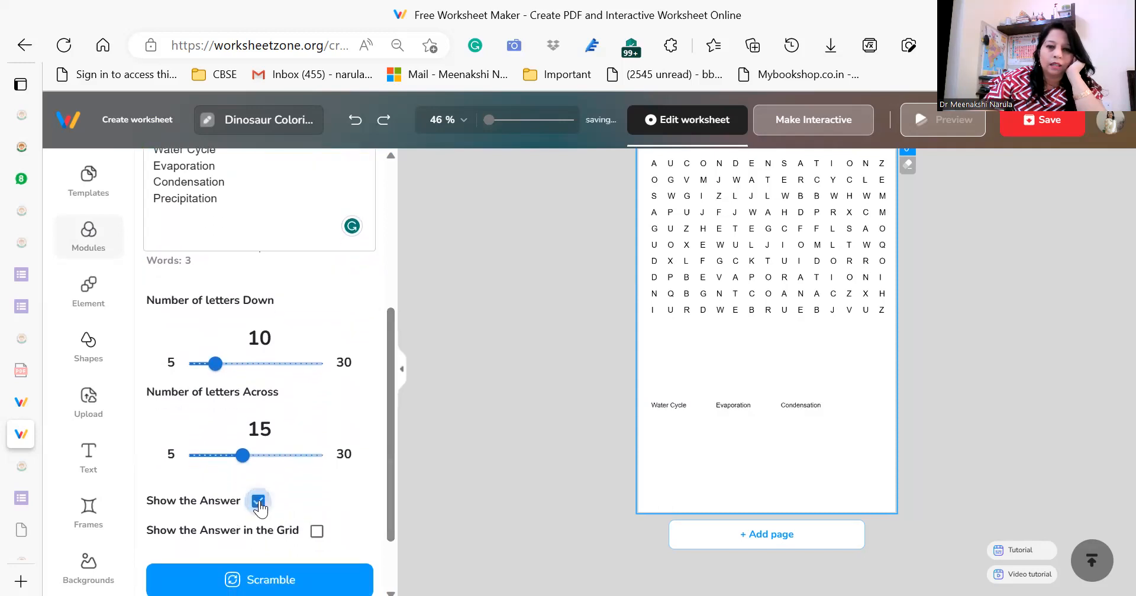
pyautogui.click(236, 228)
pyautogui.click(220, 204)
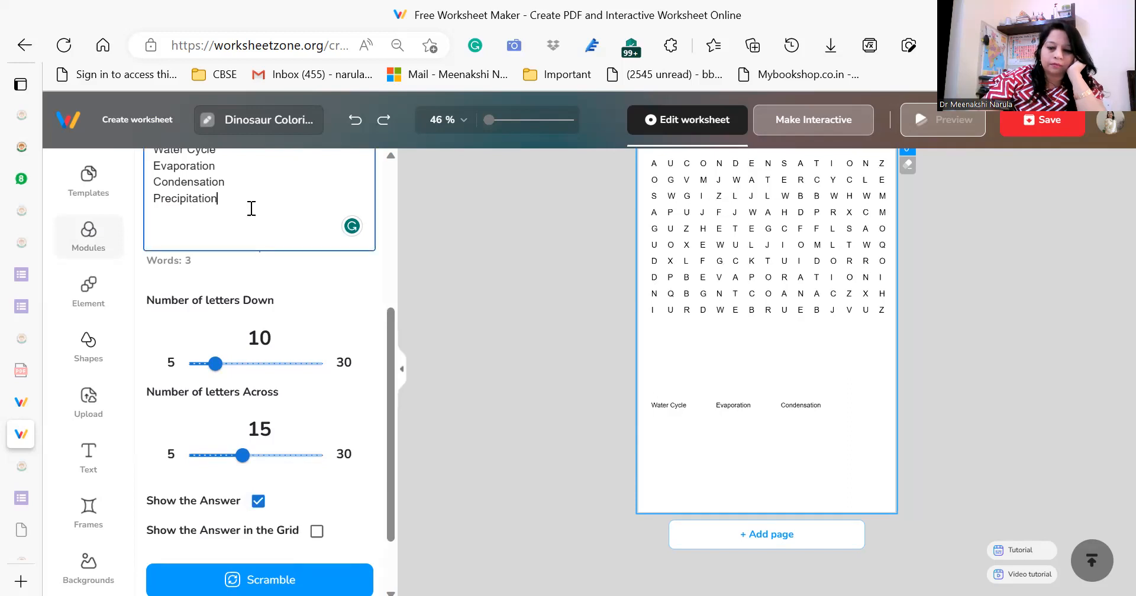
pyautogui.press('Return')
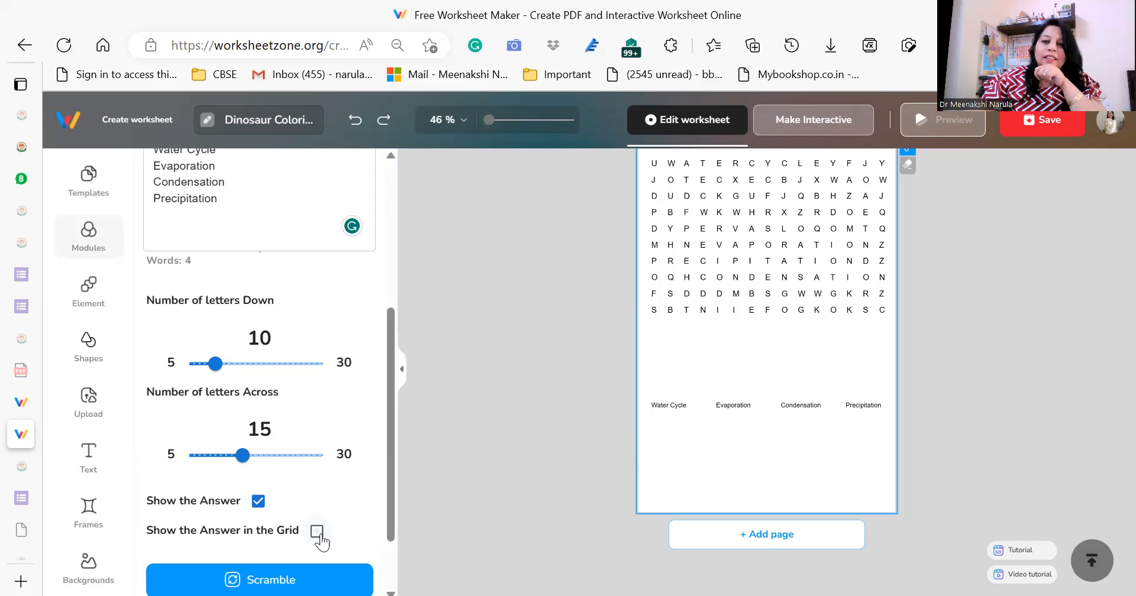
# Turn on Show the Answer in the Grid and scramble the word placement several times.
pyautogui.click(317, 532)
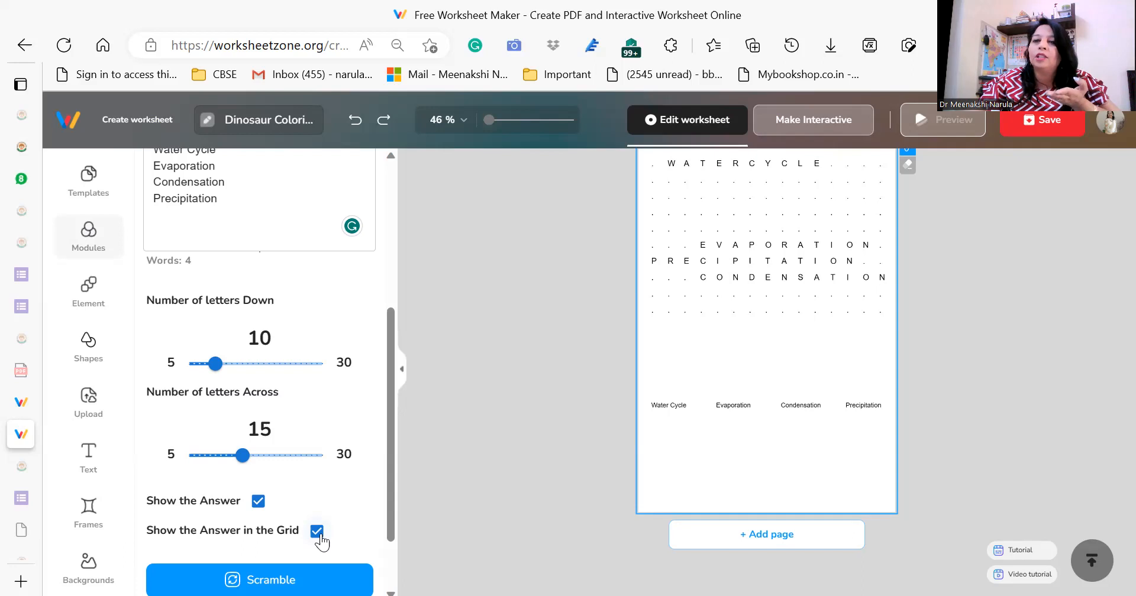
pyautogui.click(278, 577)
pyautogui.click(278, 577)
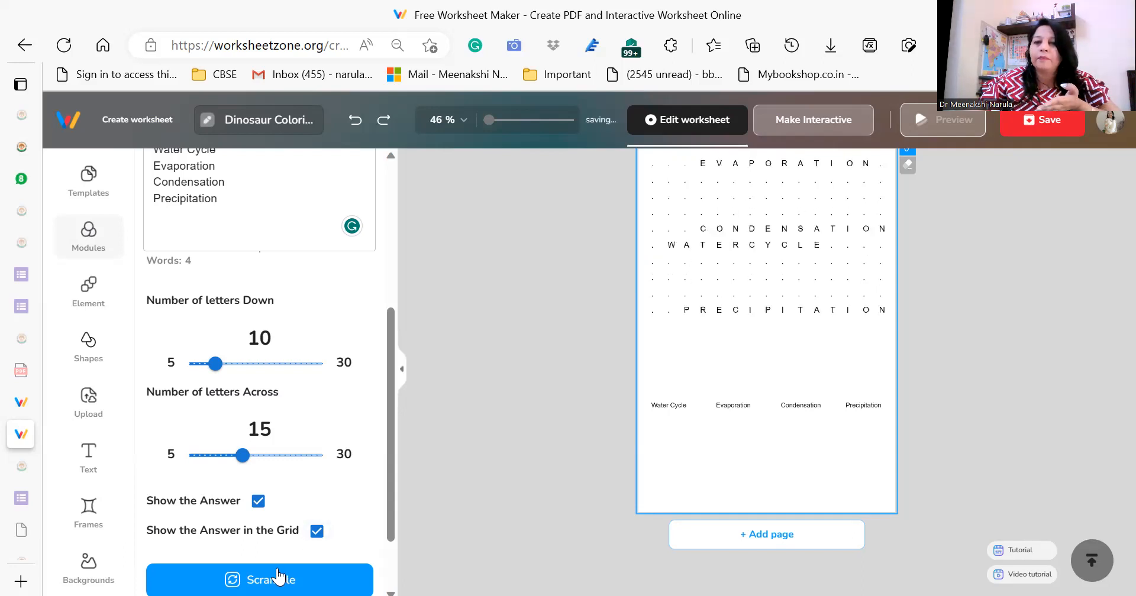
pyautogui.click(278, 577)
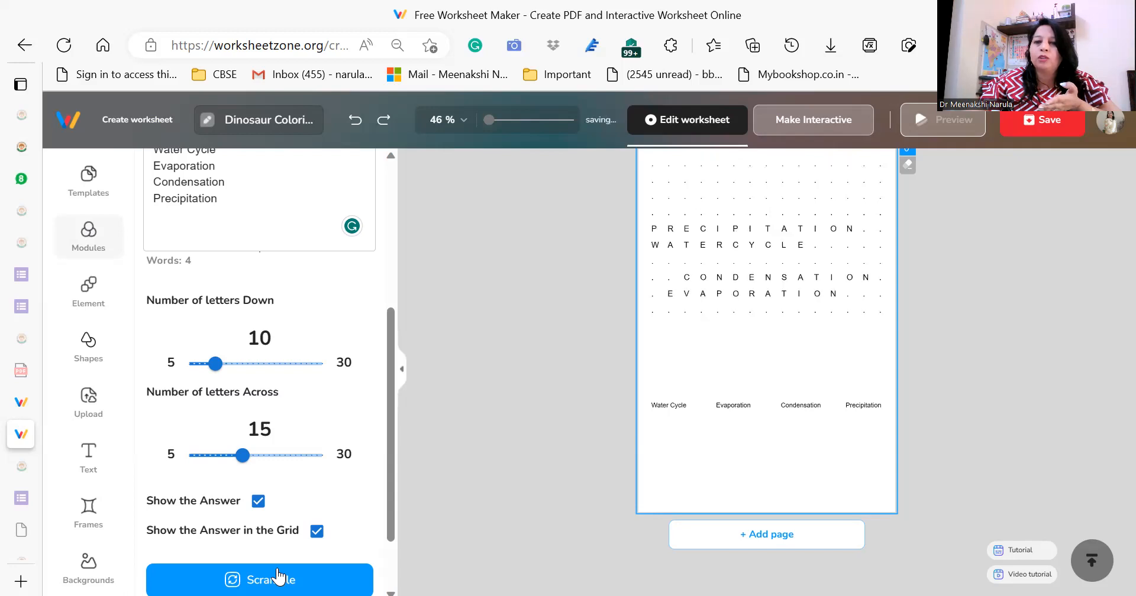
pyautogui.click(279, 577)
pyautogui.click(278, 577)
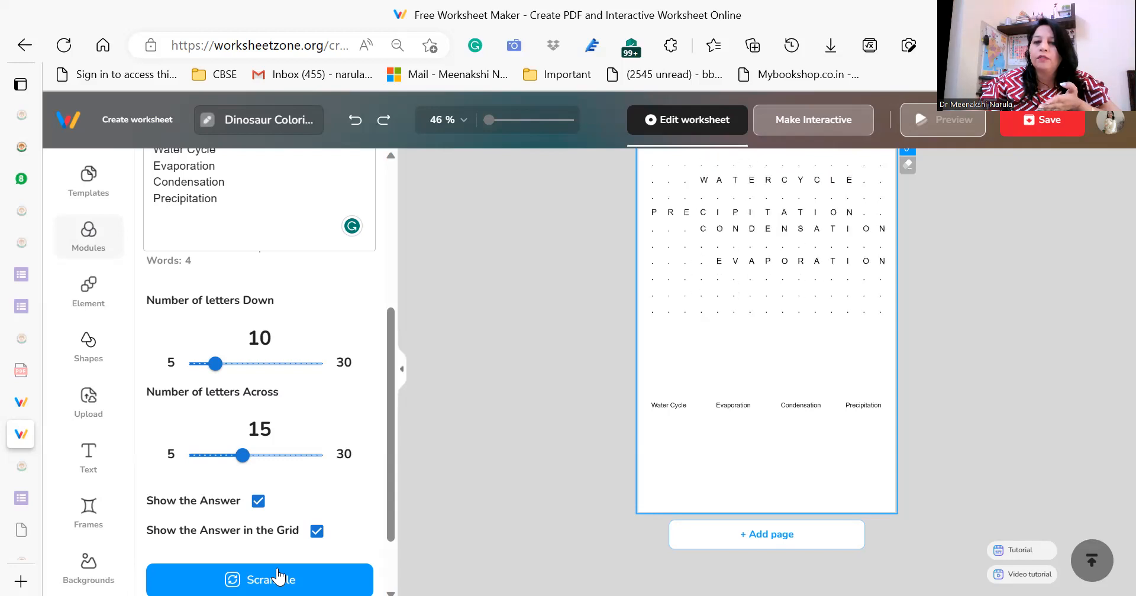
pyautogui.click(279, 577)
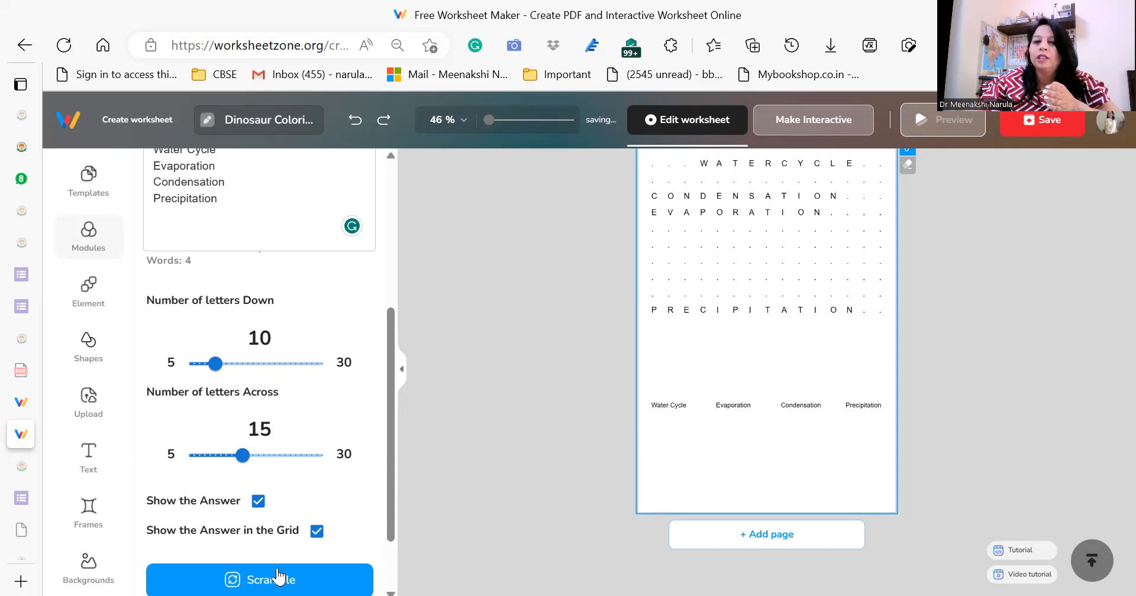
pyautogui.click(278, 577)
pyautogui.click(279, 577)
pyautogui.click(278, 576)
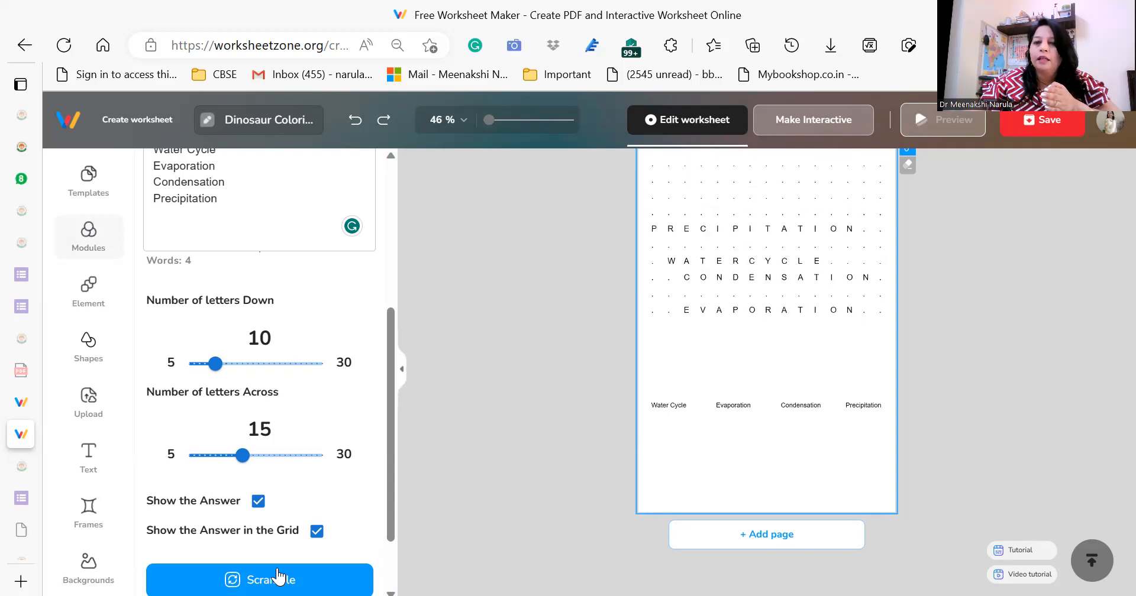
pyautogui.click(279, 577)
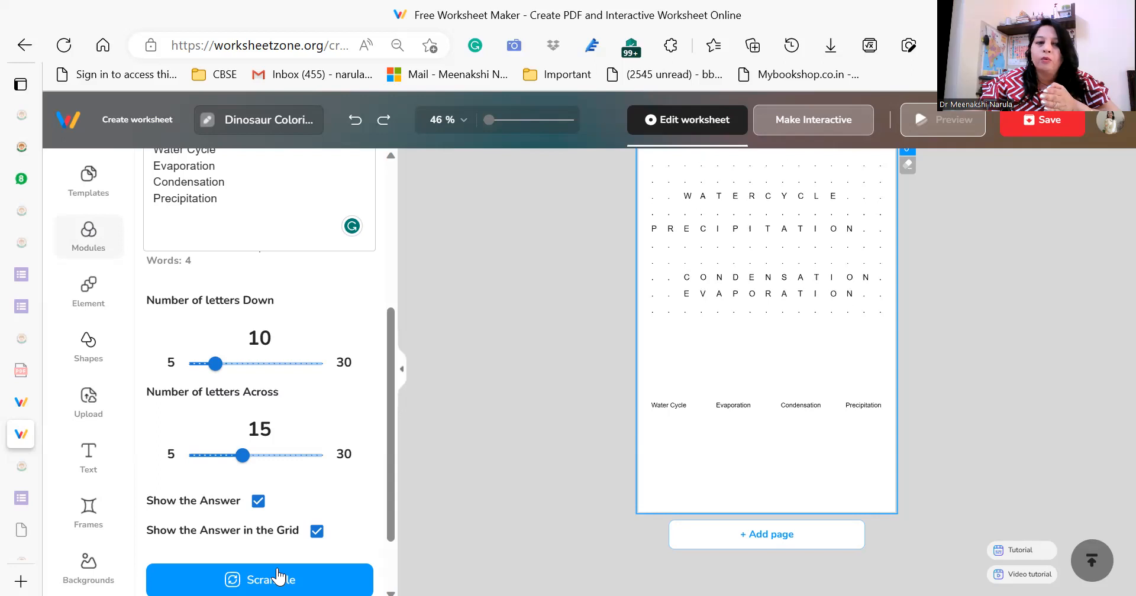
# Add "Rain" as a new line below Precipitation in the wordsearch word list.
pyautogui.moveTo(89, 178)
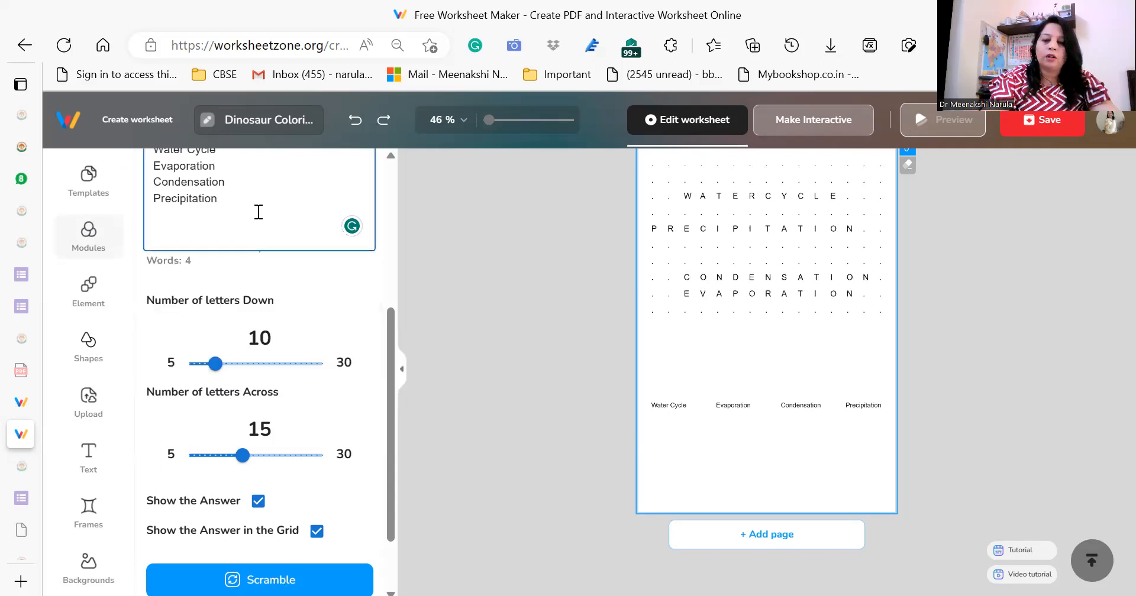
pyautogui.press('Return')
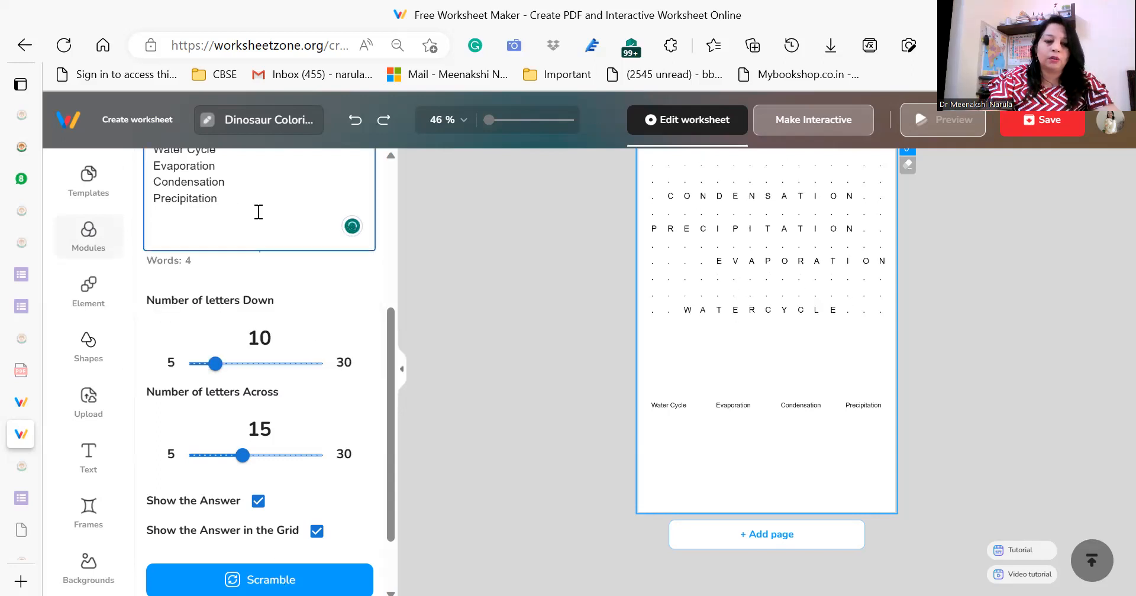
pyautogui.write('Rain')
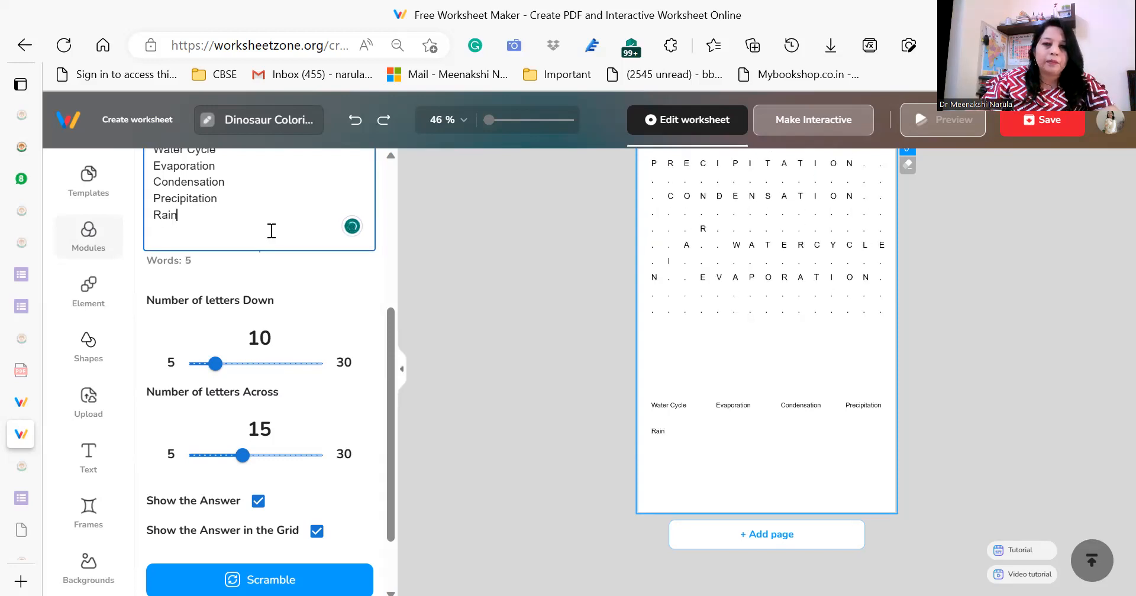
pyautogui.press('Return')
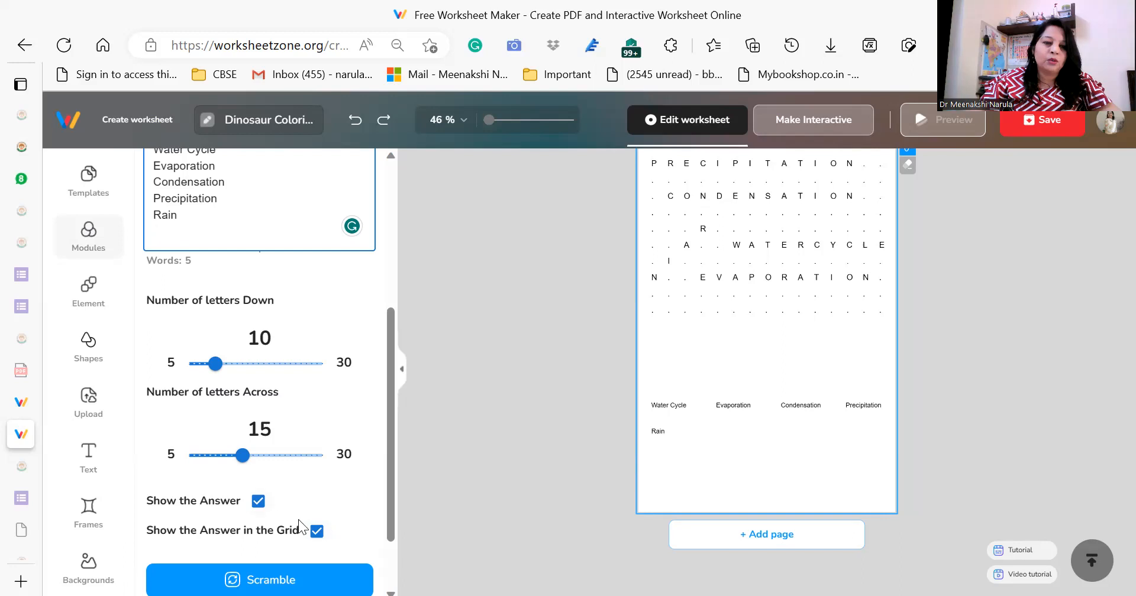
# Turn off Show the Answer in the Grid and check the wordsearch on page 3.
pyautogui.click(317, 532)
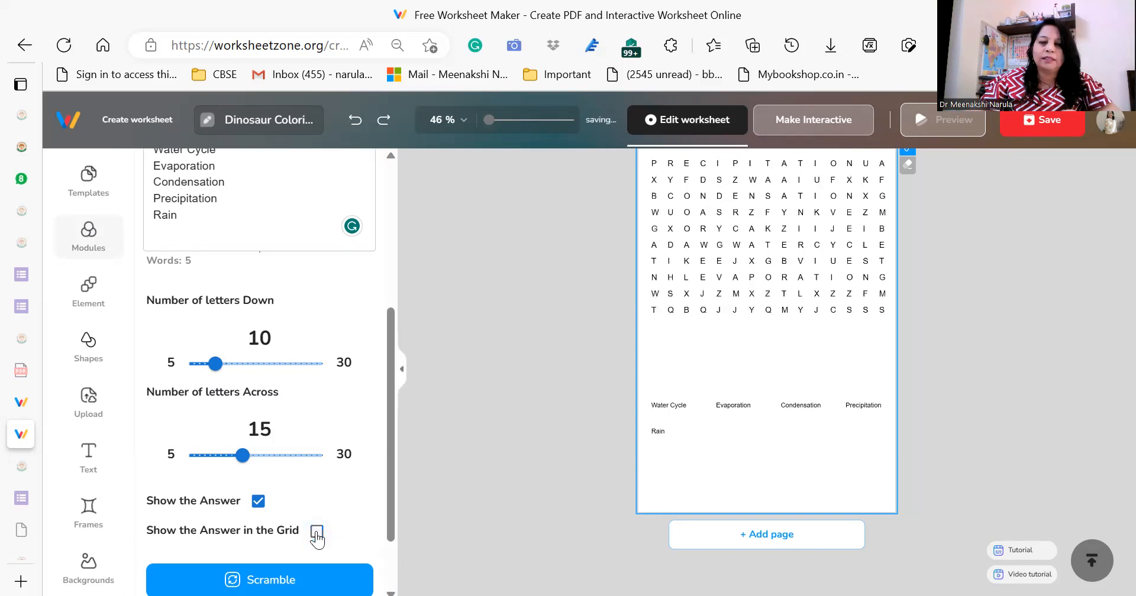
pyautogui.scroll(3, 1107, 319)
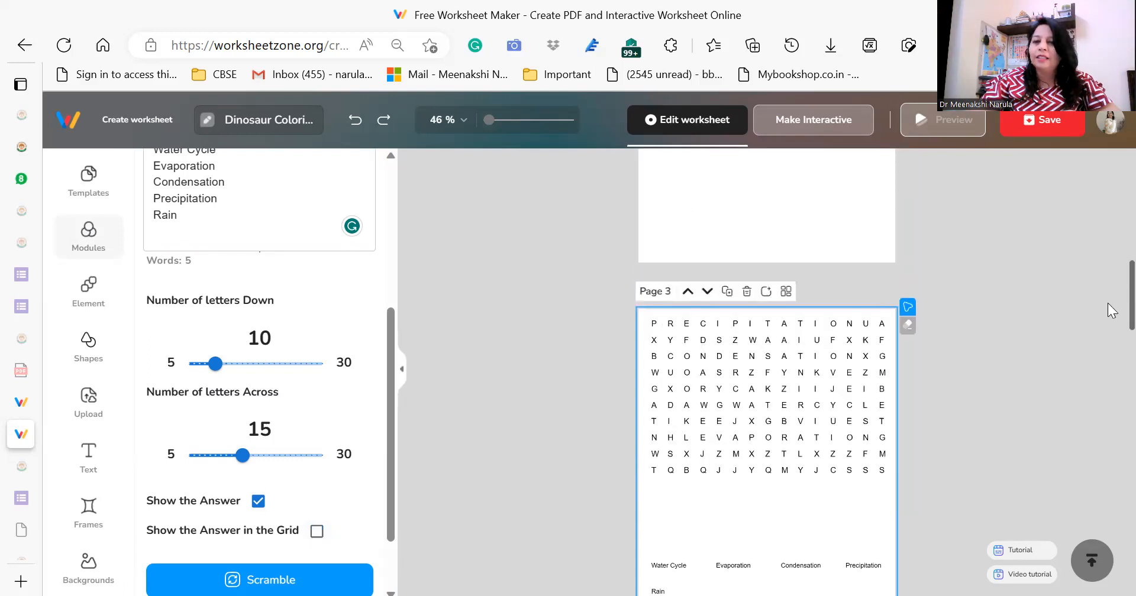
pyautogui.scroll(-2, 1107, 308)
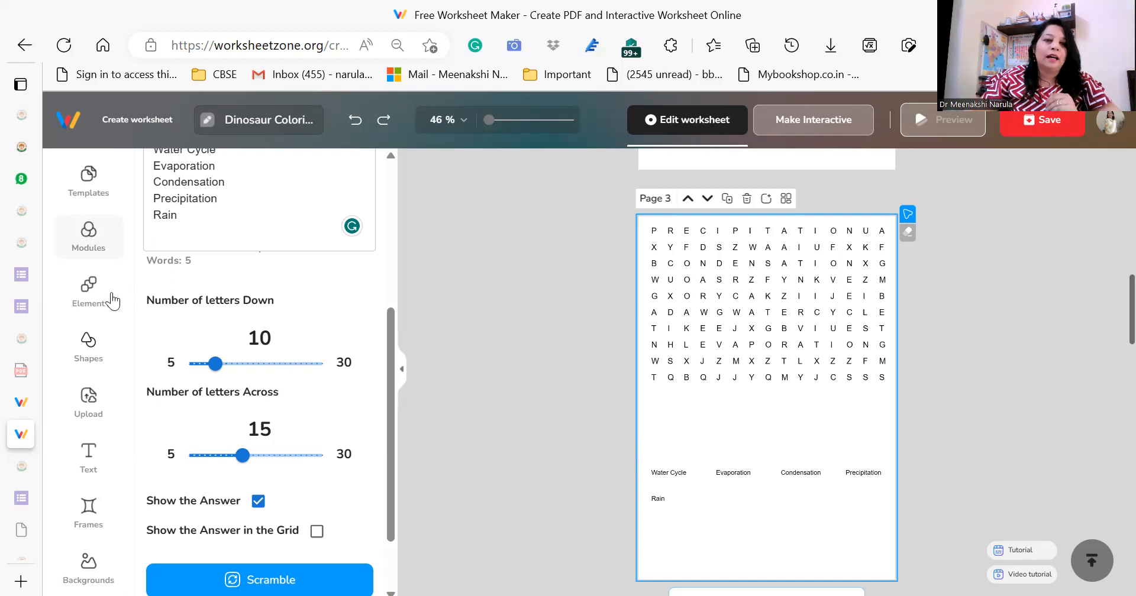
# Search the elements for "water" and place the blue two-drop picture below the word list on page 3.
pyautogui.click(89, 293)
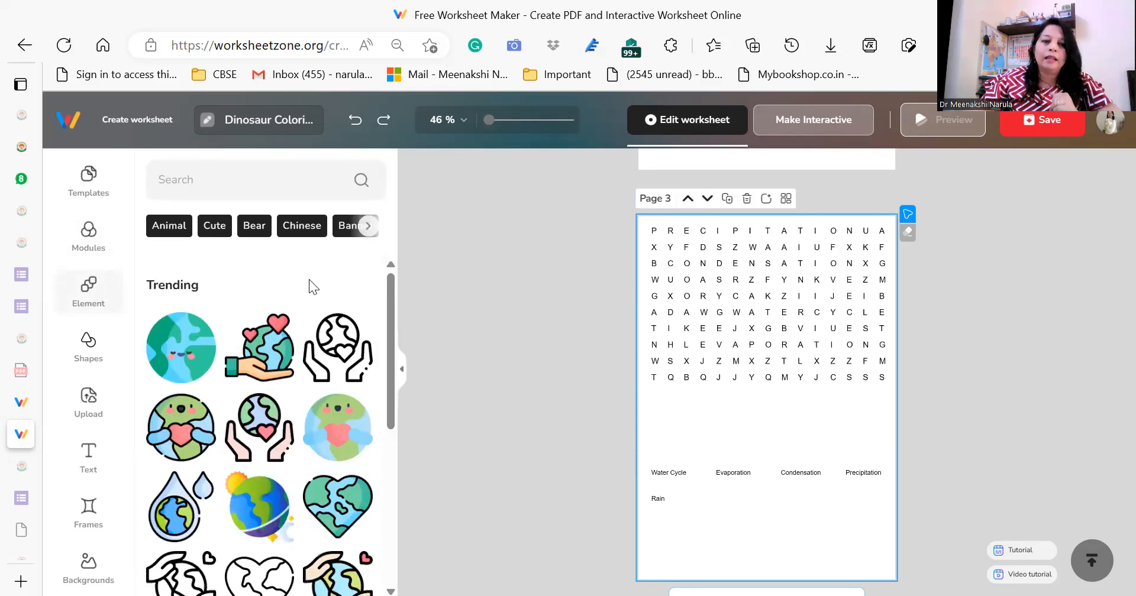
pyautogui.moveTo(391, 297); pyautogui.dragTo(392, 323)
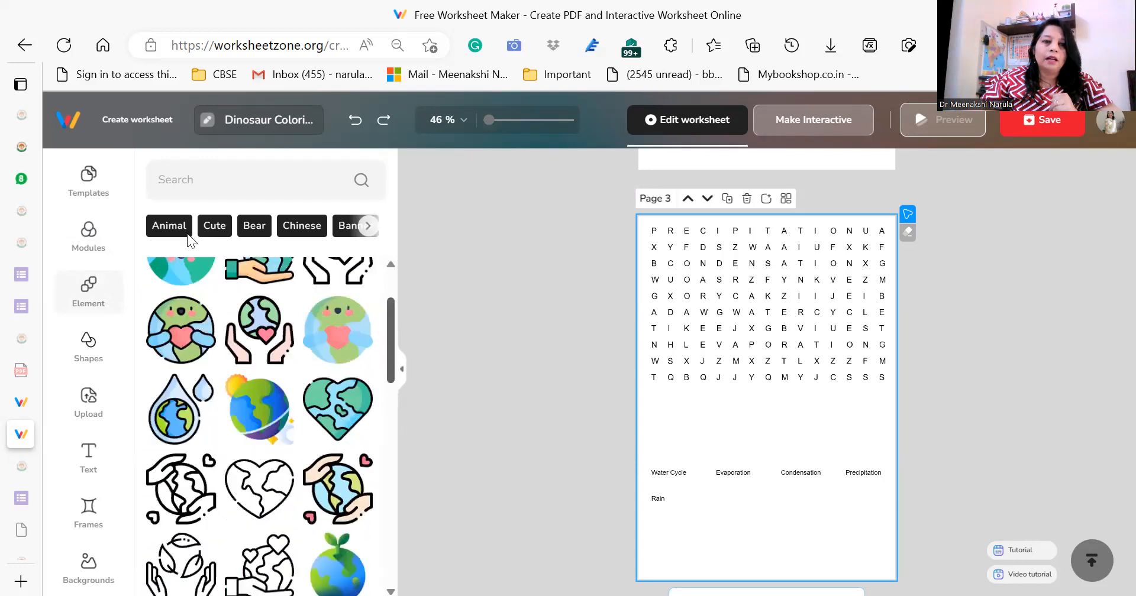
pyautogui.click(171, 179)
pyautogui.write('water')
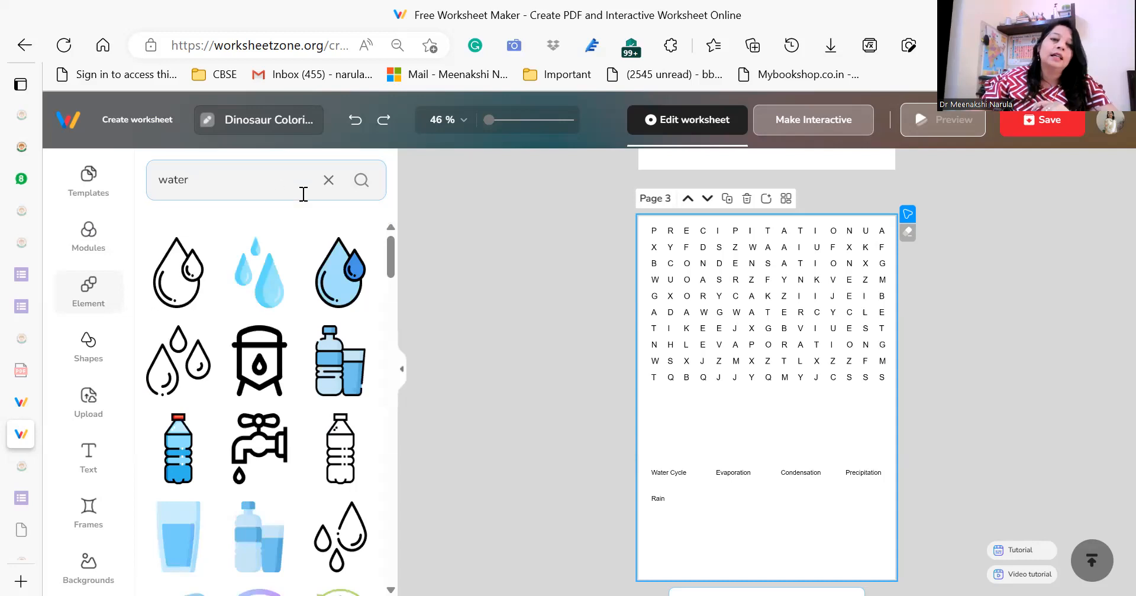
pyautogui.click(338, 283)
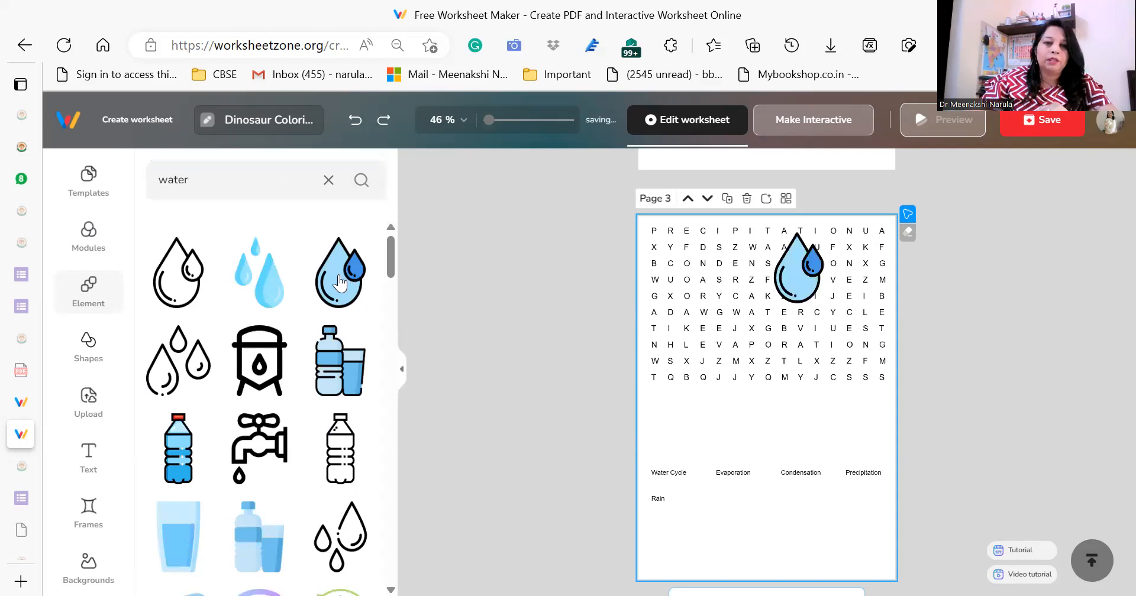
pyautogui.moveTo(799, 275); pyautogui.dragTo(773, 535)
# Add the hand-with-drop picture to the right of the water drops and the green watering can with plant to their left.
pyautogui.moveTo(389, 257); pyautogui.dragTo(385, 365)
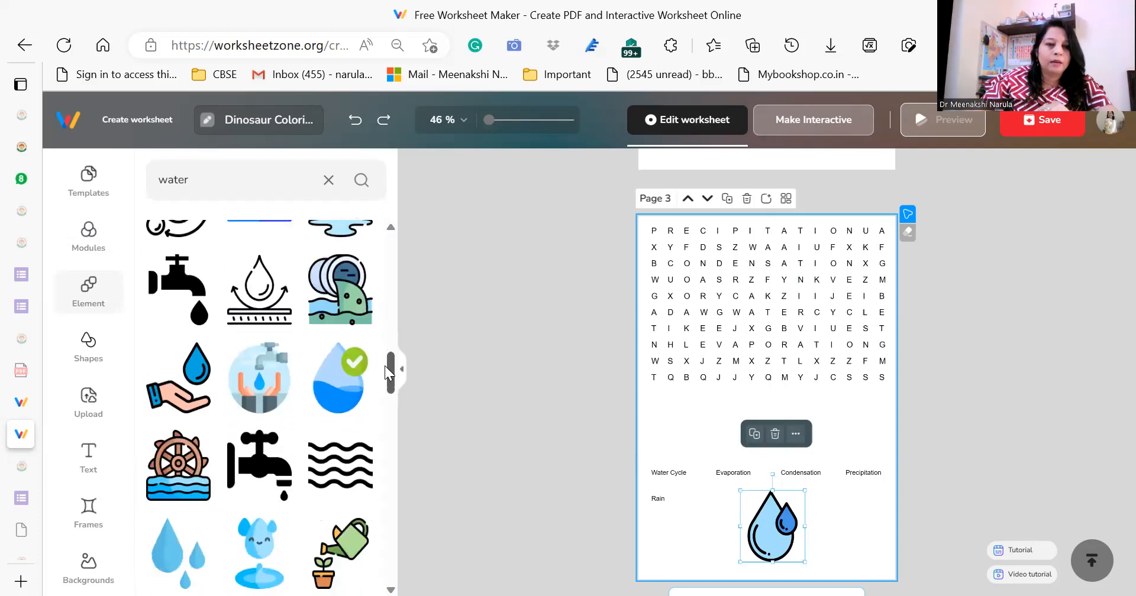
pyautogui.moveTo(178, 374); pyautogui.dragTo(863, 510)
pyautogui.moveTo(389, 381); pyautogui.dragTo(764, 531)
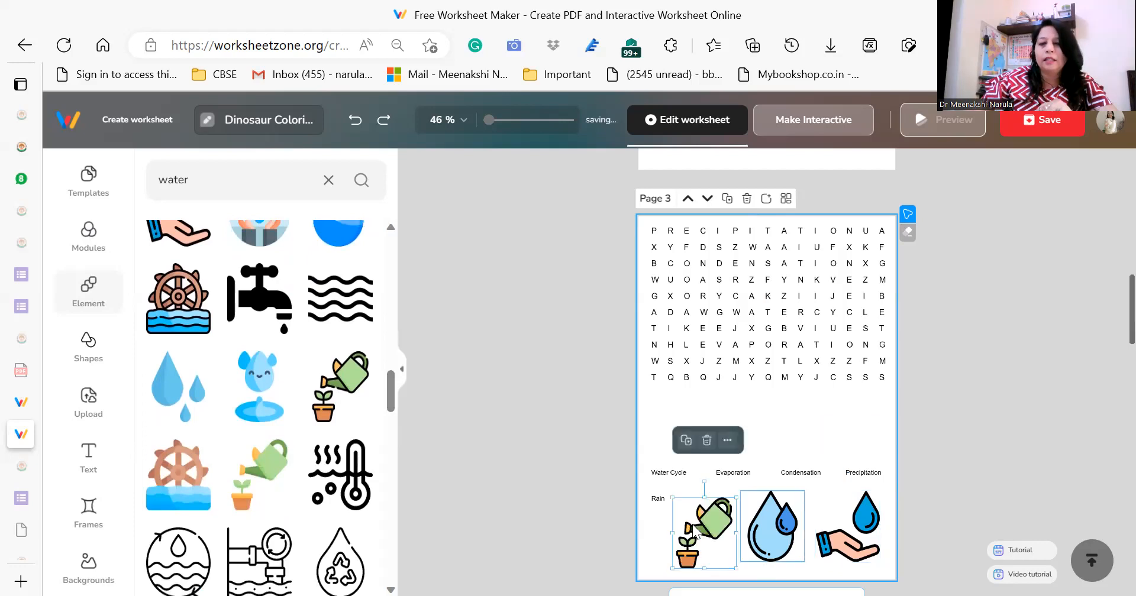
pyautogui.moveTo(694, 527); pyautogui.dragTo(694, 531)
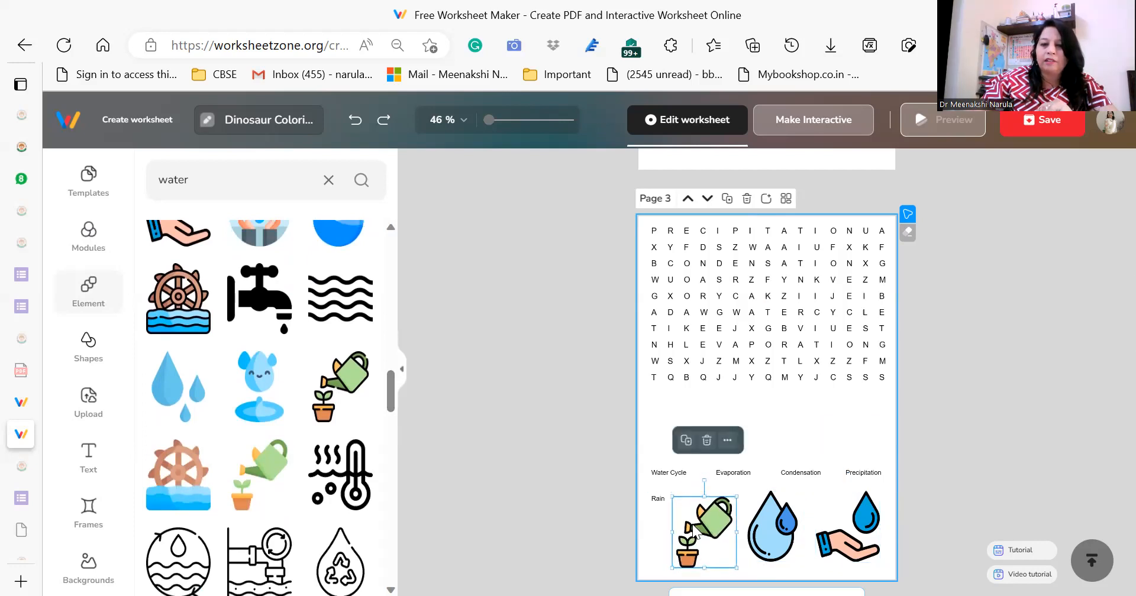
# Move the wordsearch letter grid down to just above the word list, leaving space at the top of page 3.
pyautogui.click(789, 333)
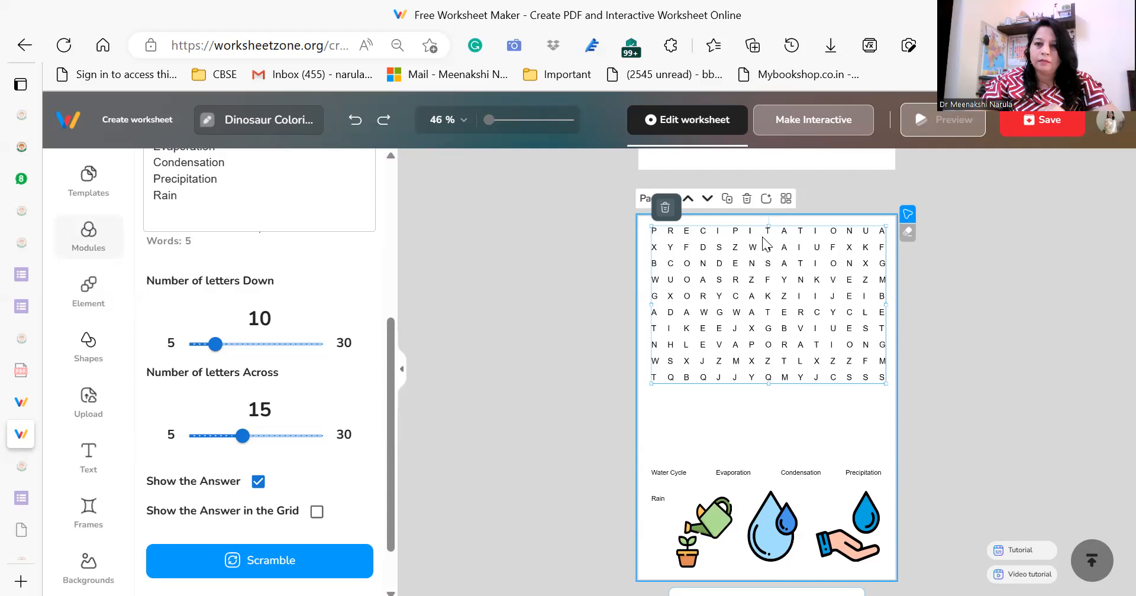
pyautogui.moveTo(785, 342); pyautogui.dragTo(785, 406)
pyautogui.click(789, 229)
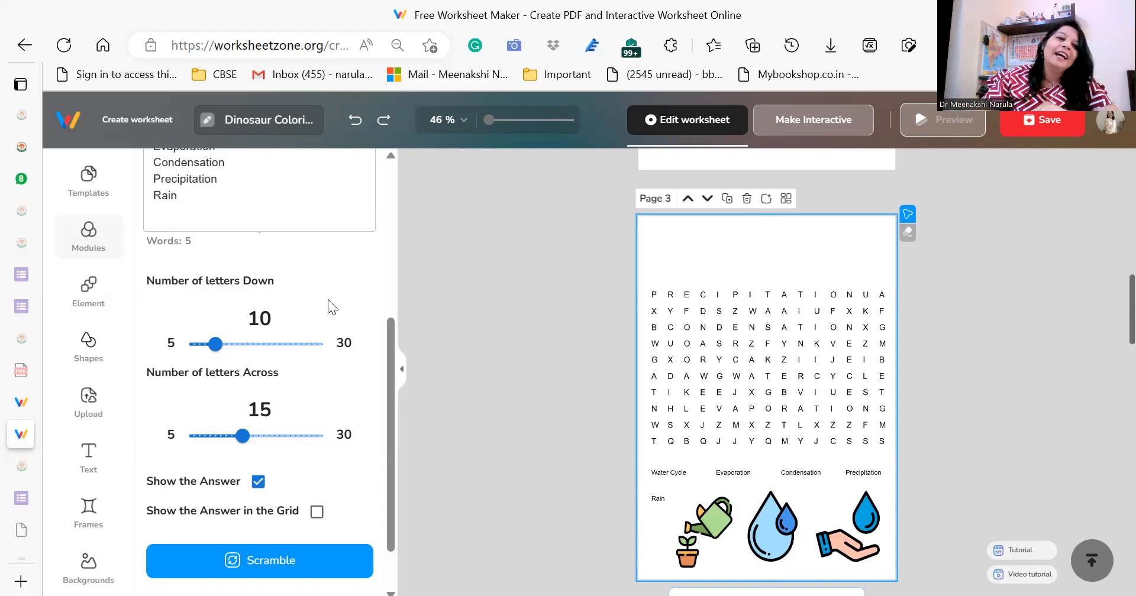
# Add a square shape and stretch it into a banner as wide as the letter grid, in the space above it.
pyautogui.click(88, 290)
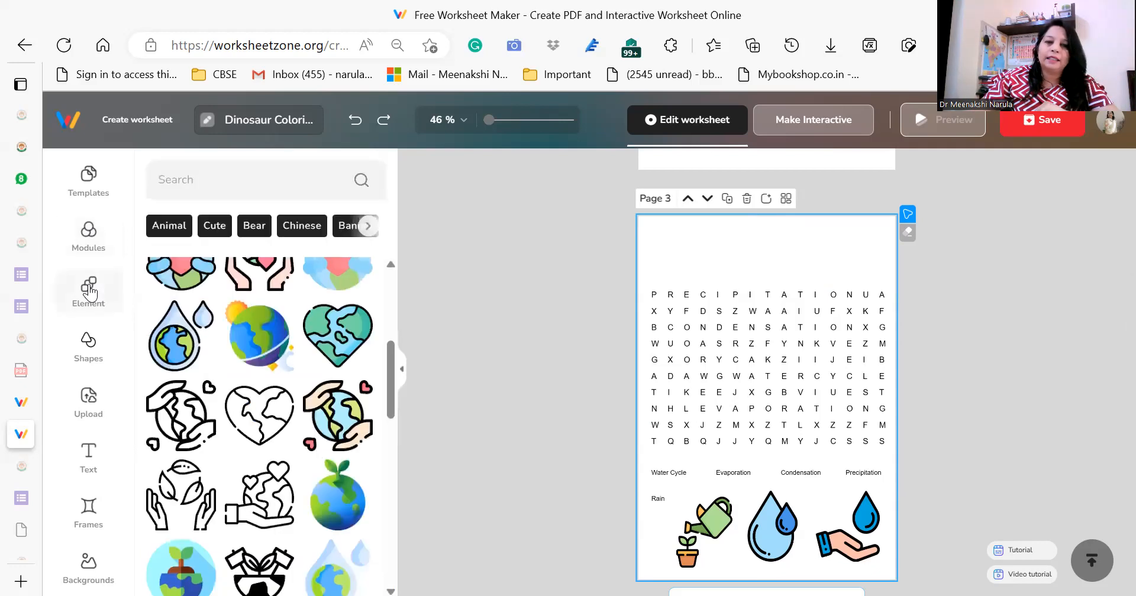
pyautogui.click(89, 346)
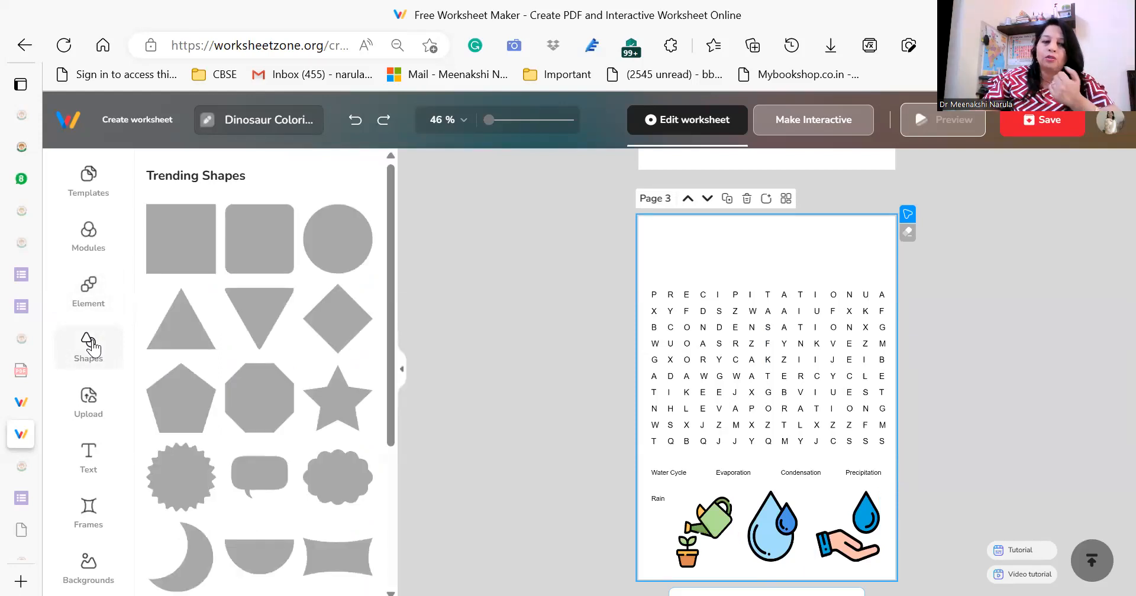
pyautogui.click(191, 243)
pyautogui.moveTo(762, 269); pyautogui.dragTo(887, 253)
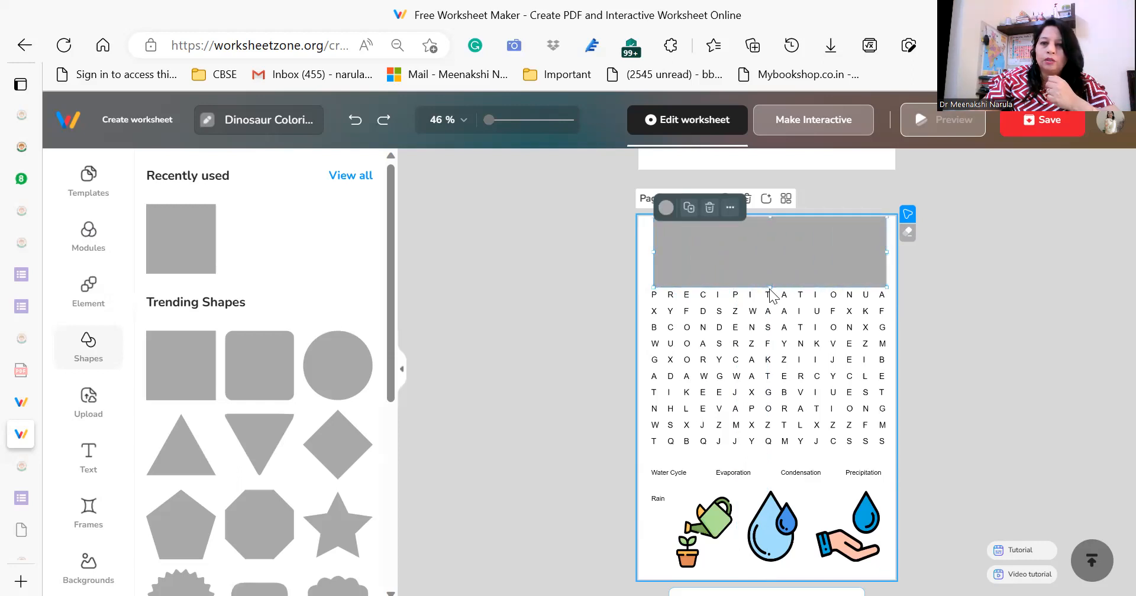
pyautogui.moveTo(770, 288); pyautogui.dragTo(786, 245)
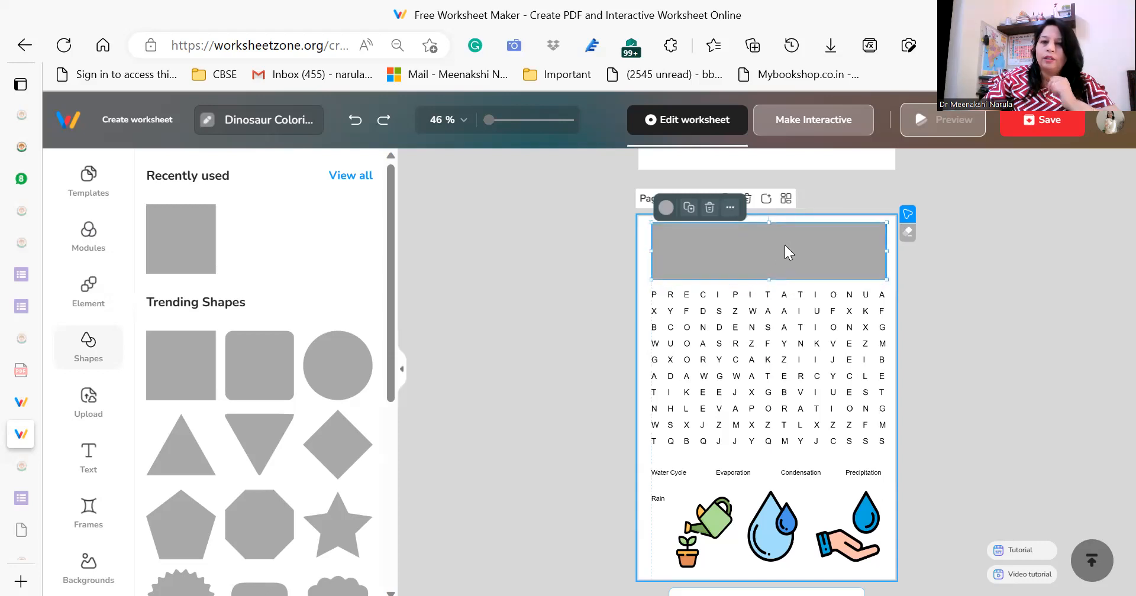
# Try white, red and yellow fills on the banner and settle on a medium blue.
pyautogui.click(665, 208)
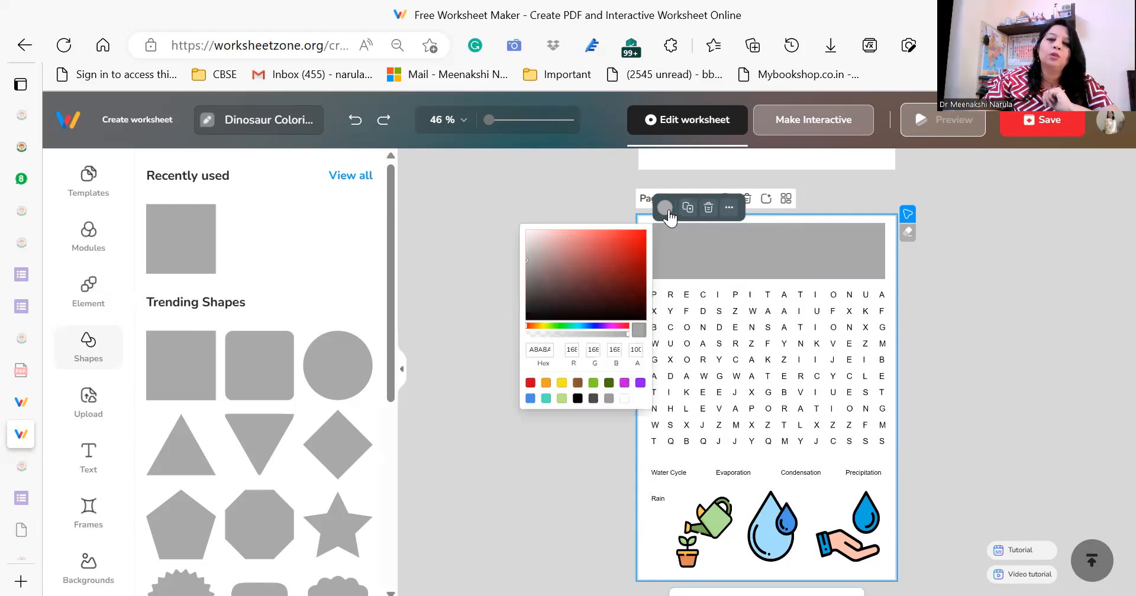
pyautogui.click(624, 398)
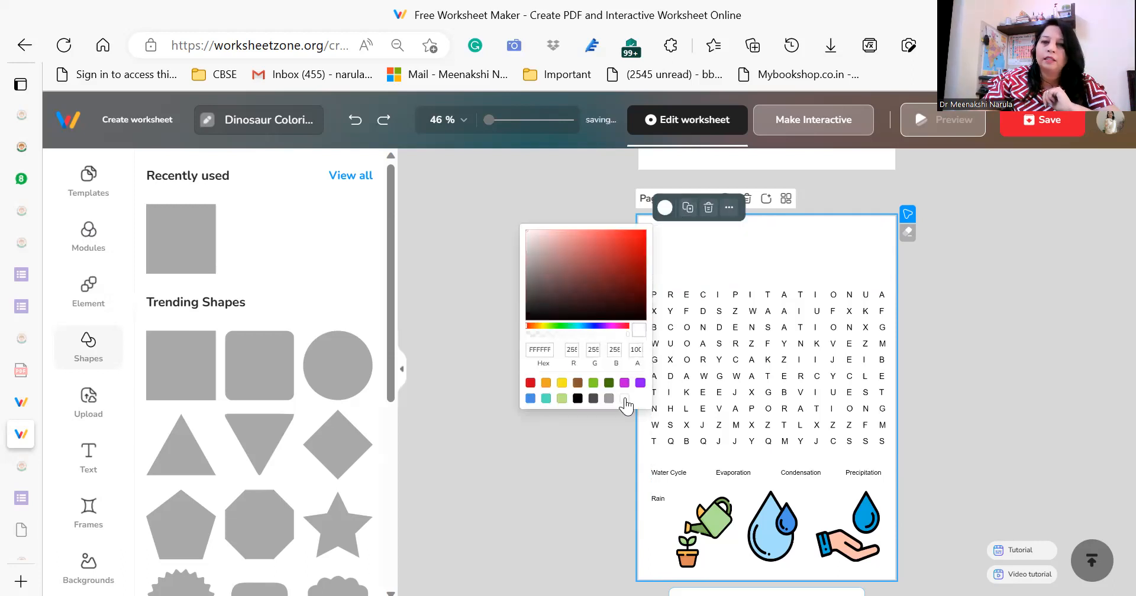
pyautogui.click(592, 256)
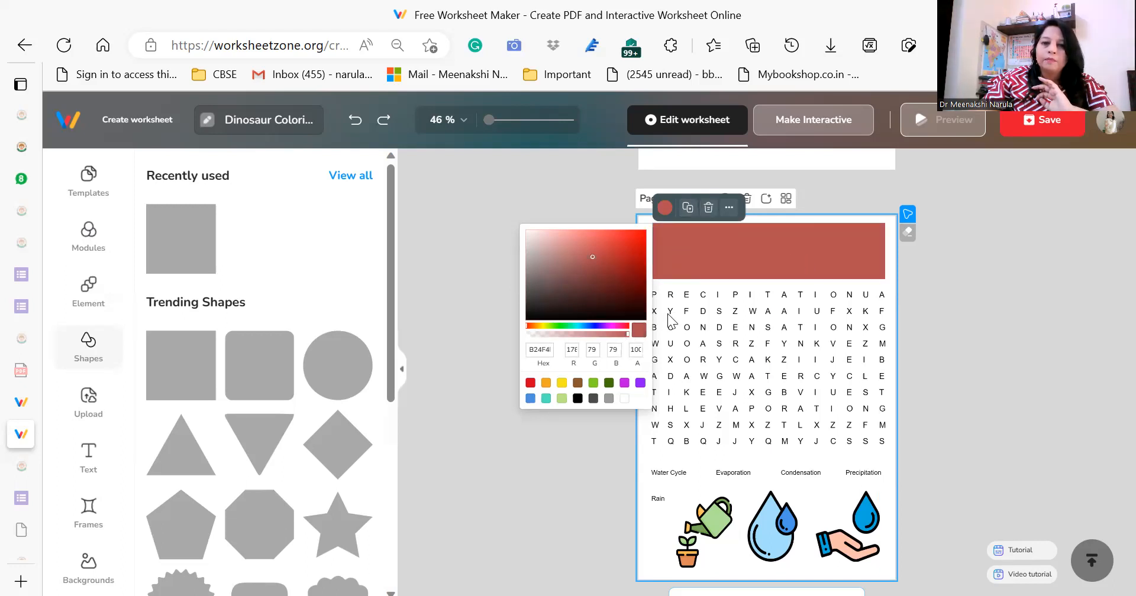
pyautogui.click(543, 325)
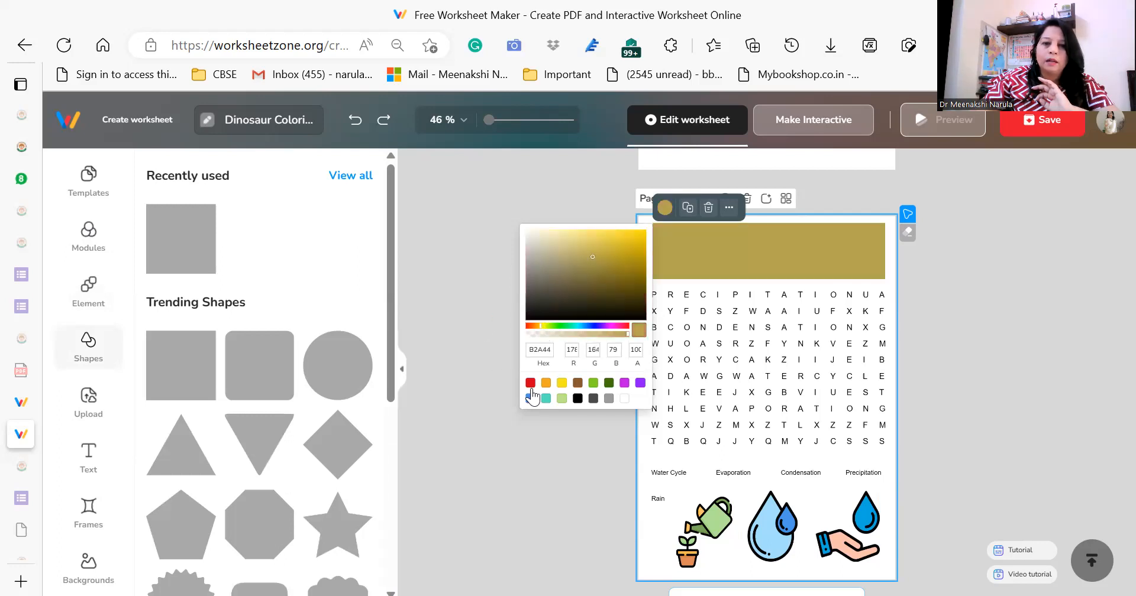
pyautogui.click(577, 325)
pyautogui.moveTo(572, 324); pyautogui.dragTo(592, 326)
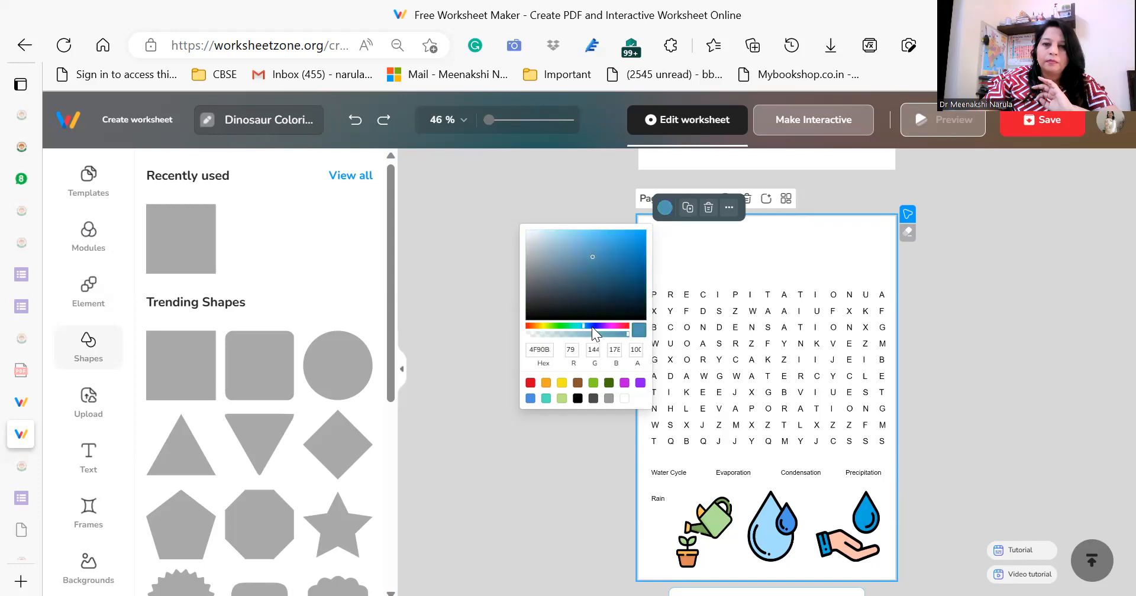
pyautogui.click(575, 451)
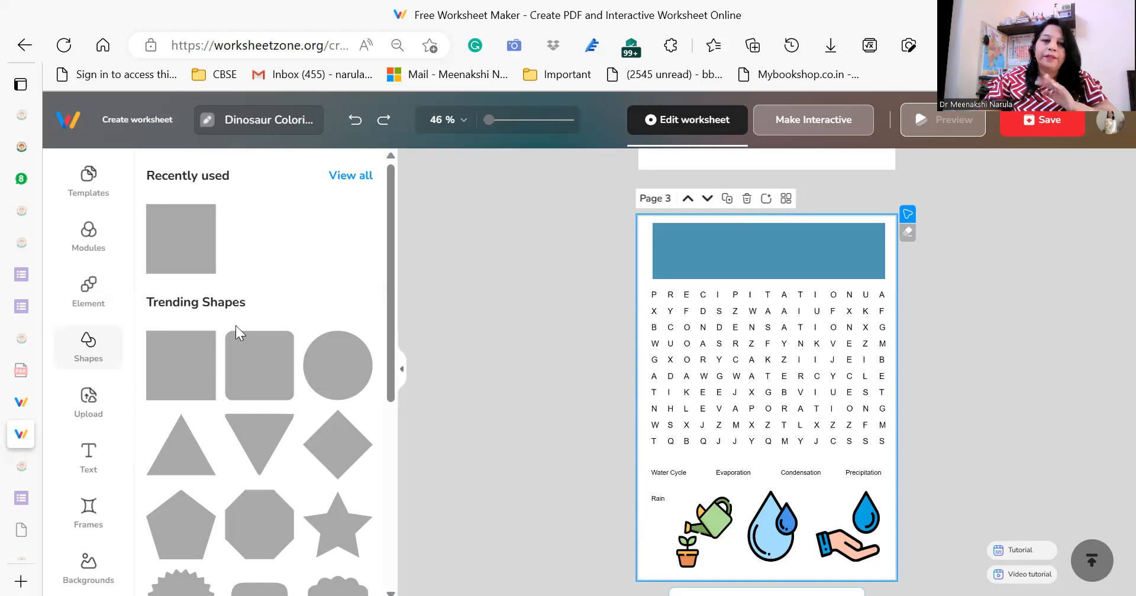
pyautogui.moveTo(389, 367)
pyautogui.mouseDown()
pyautogui.moveTo(392, 510)
pyautogui.moveTo(398, 385)
pyautogui.mouseUp()
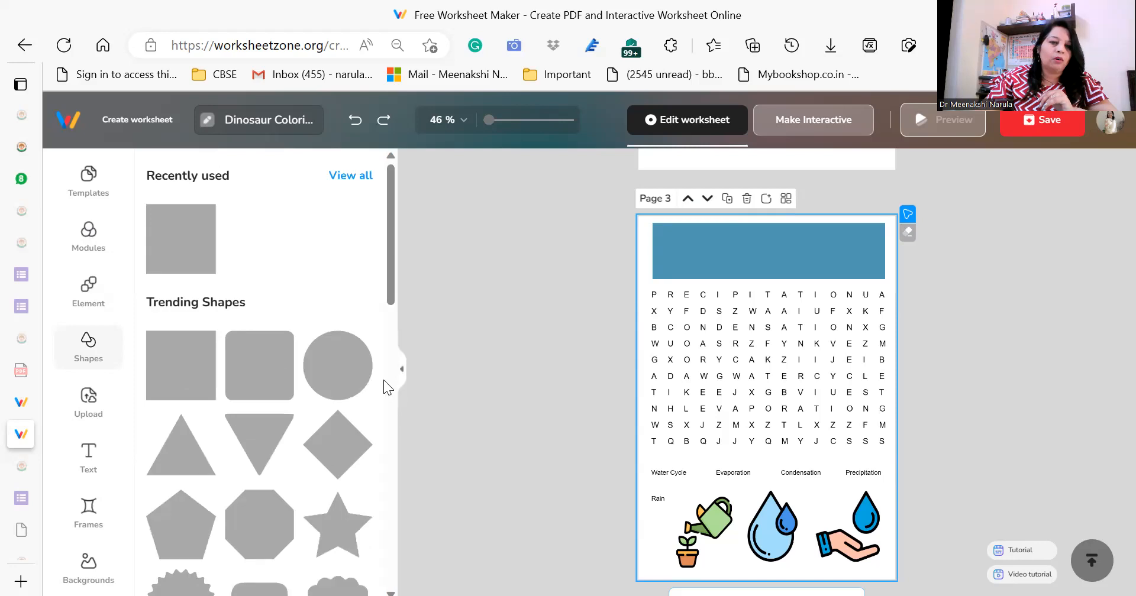
# Upload the image "logo - Copy" from the Logo folder on the SHEMFORD (D:) drive.
pyautogui.click(89, 404)
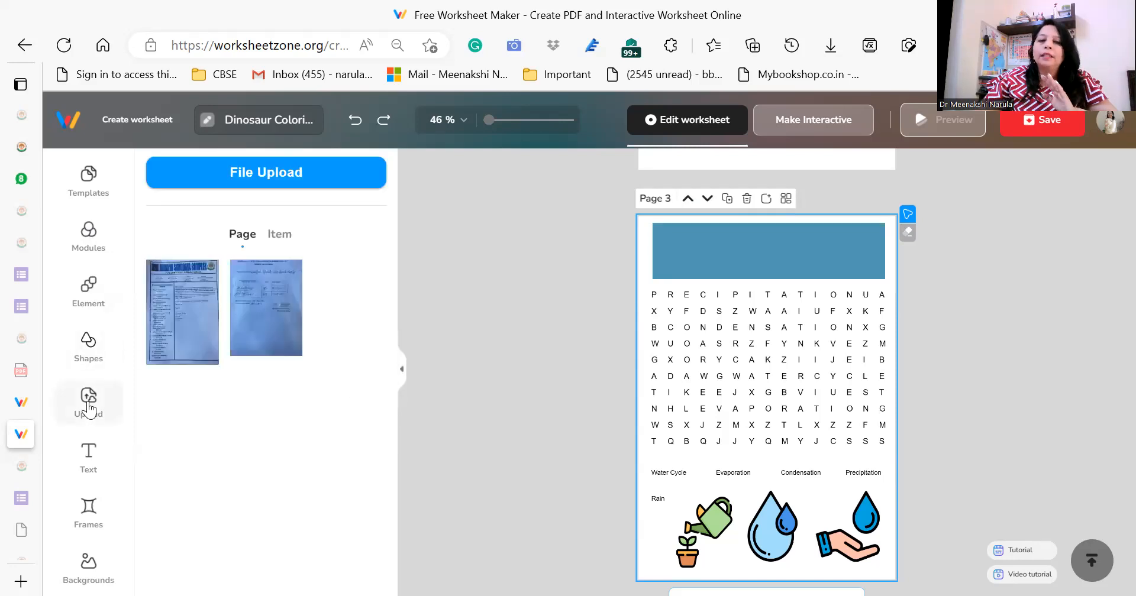
pyautogui.click(234, 174)
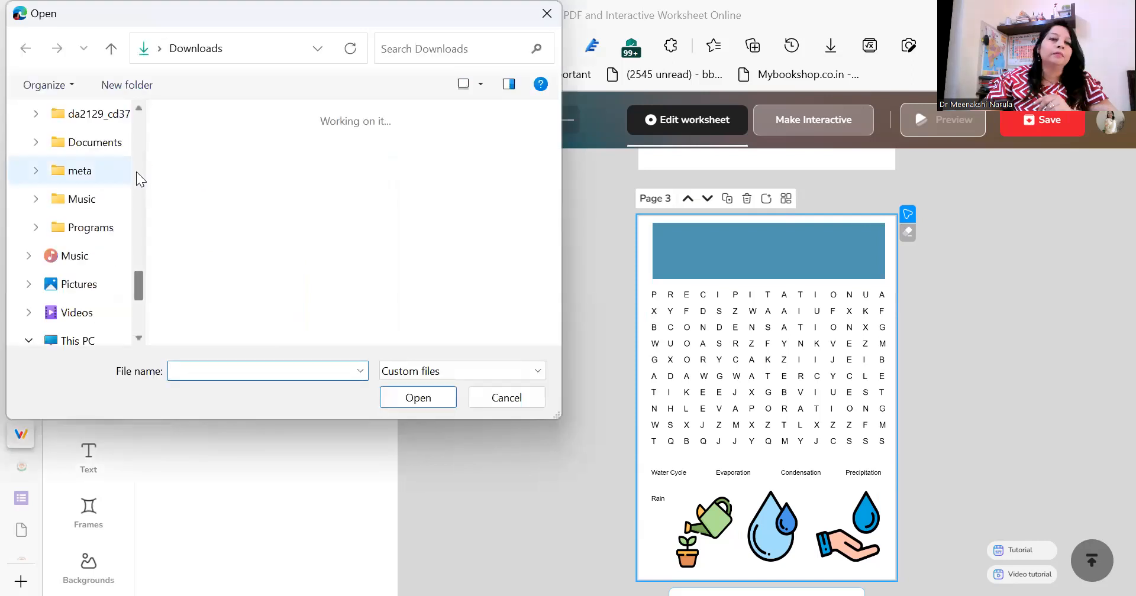
pyautogui.moveTo(141, 285); pyautogui.dragTo(141, 302)
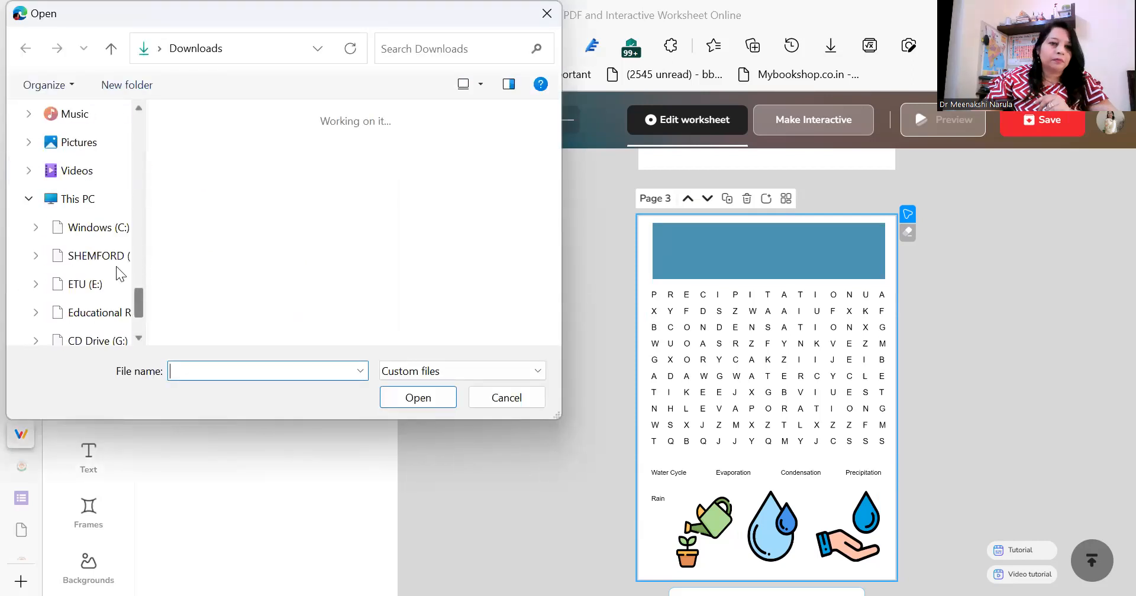
pyautogui.click(74, 256)
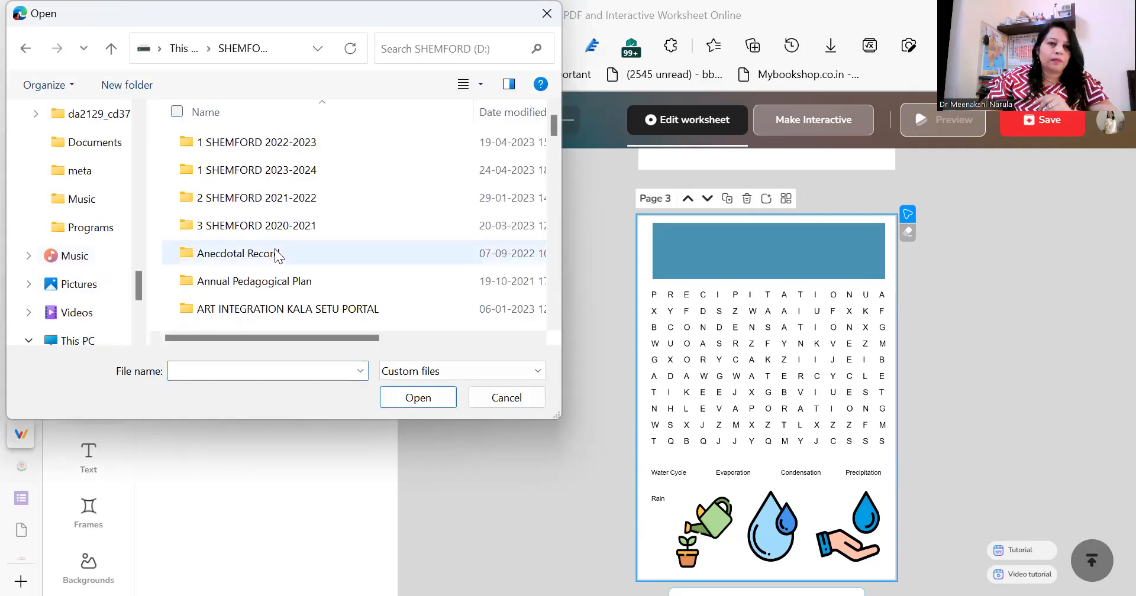
pyautogui.press('l')
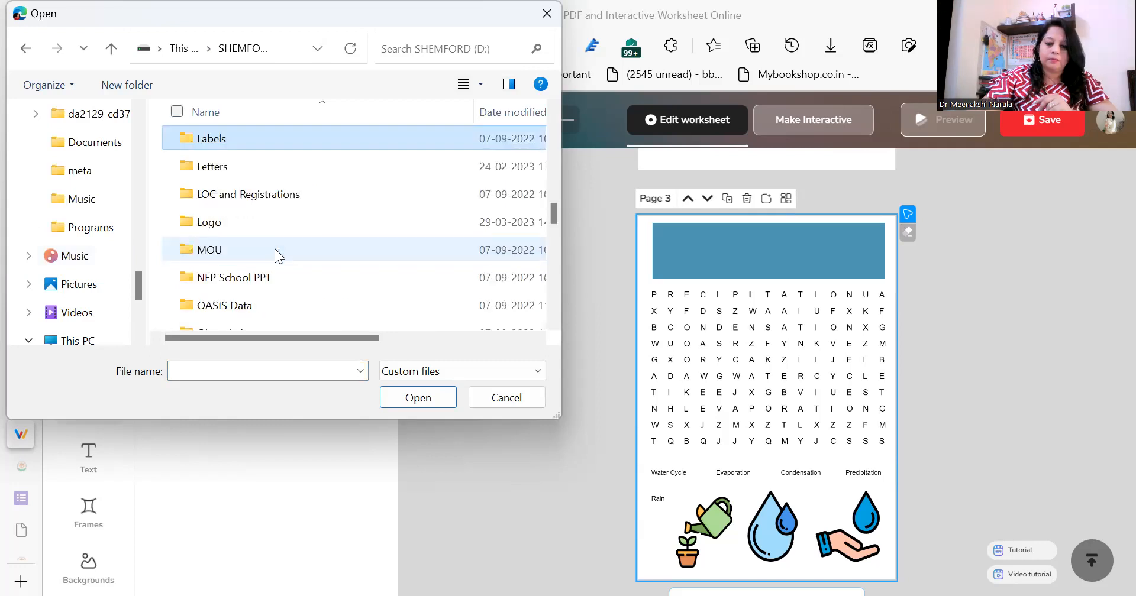
pyautogui.press('l')
pyautogui.press('l')
pyautogui.press('l')
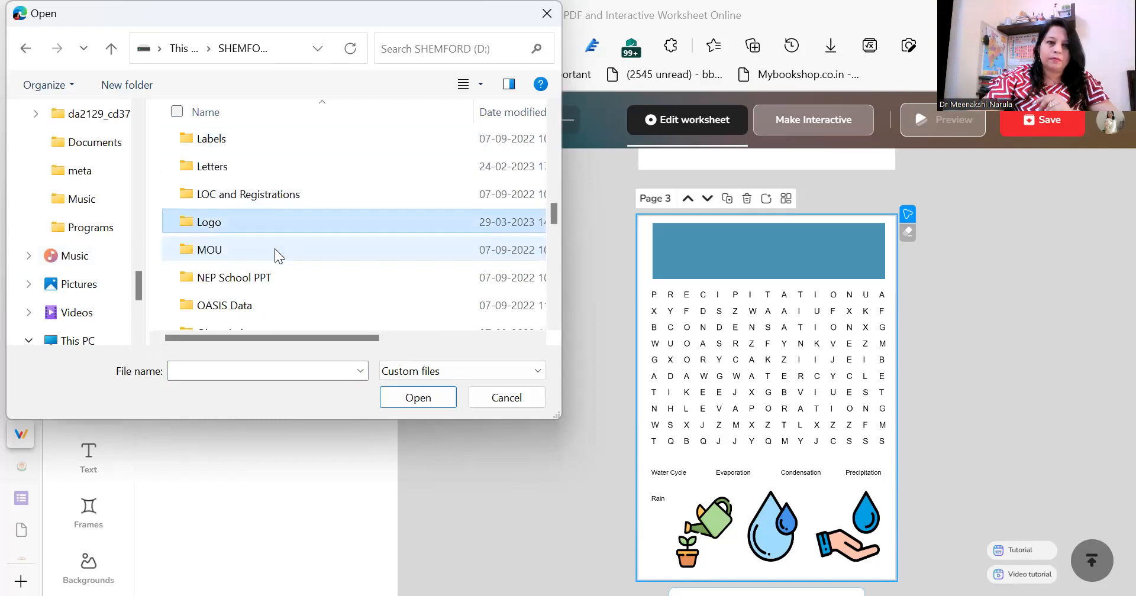
pyautogui.press('Return')
pyautogui.click(236, 163)
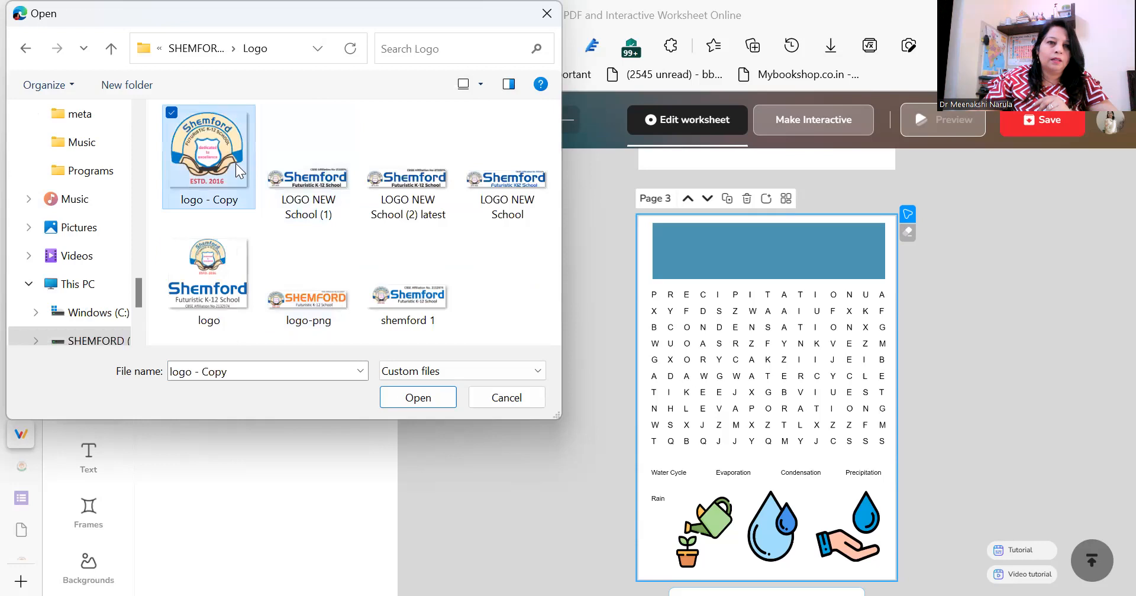
pyautogui.click(405, 401)
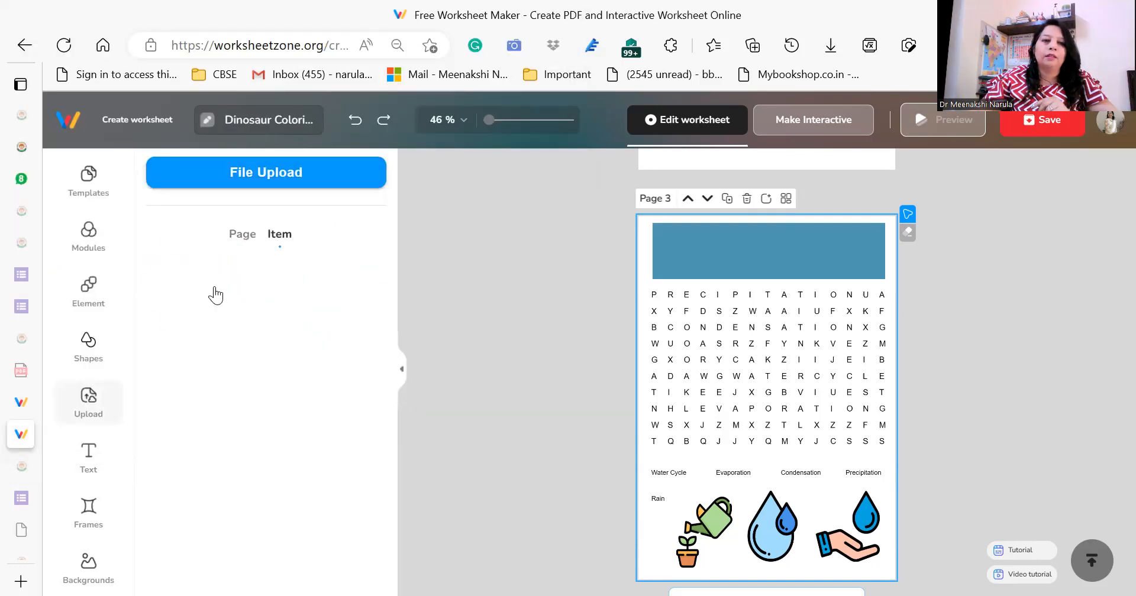
# Place the uploaded school logo on the blue banner, shrunk to fit within the banner's left end.
pyautogui.moveTo(188, 302); pyautogui.dragTo(705, 257)
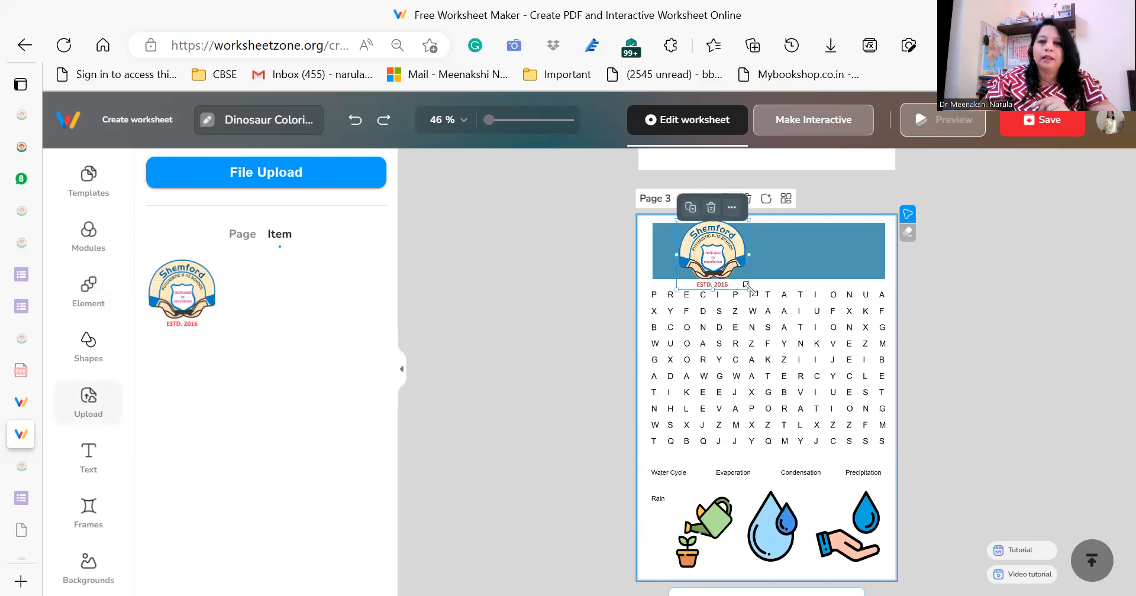
pyautogui.moveTo(749, 289); pyautogui.dragTo(682, 248)
pyautogui.click(737, 249)
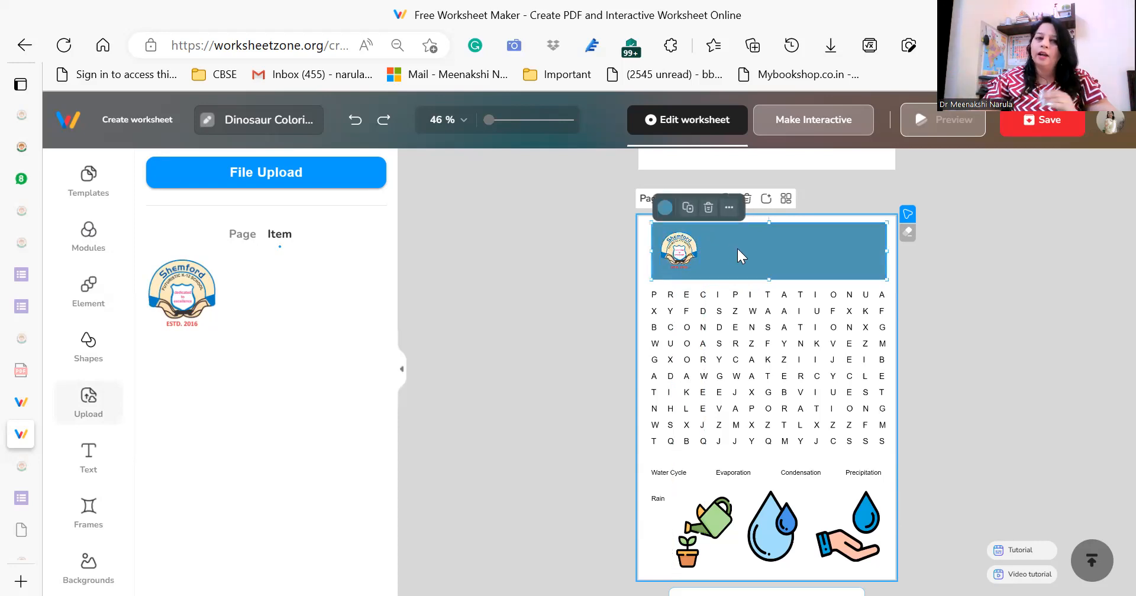
# Add a medium-sized heading on the blue banner reading "Shemford Futuristic K12 School".
pyautogui.click(95, 463)
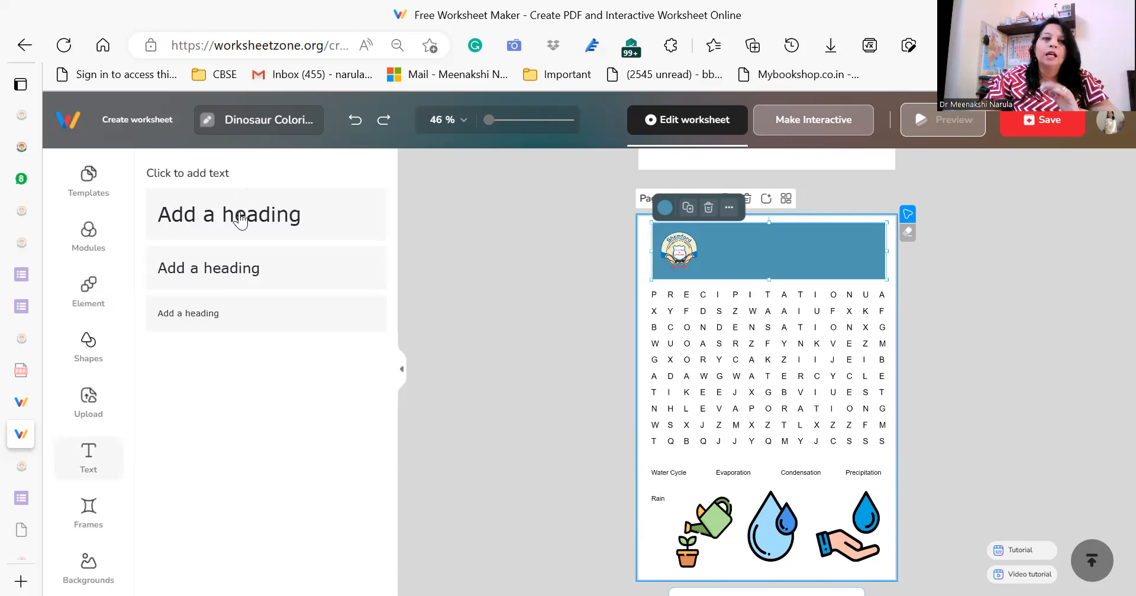
pyautogui.click(228, 273)
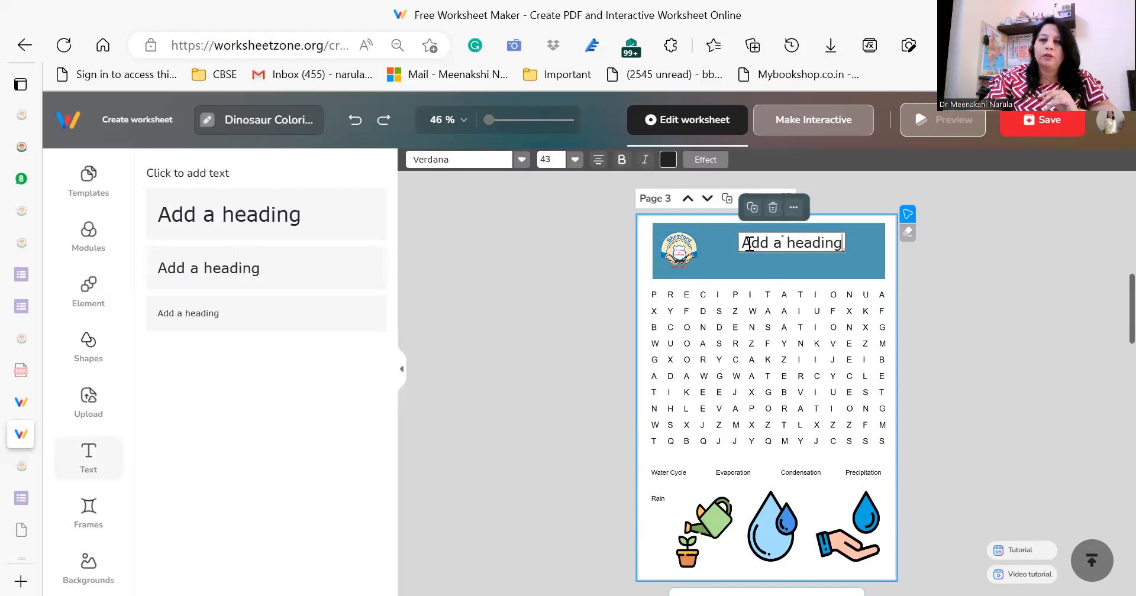
pyautogui.moveTo(741, 243); pyautogui.dragTo(847, 246)
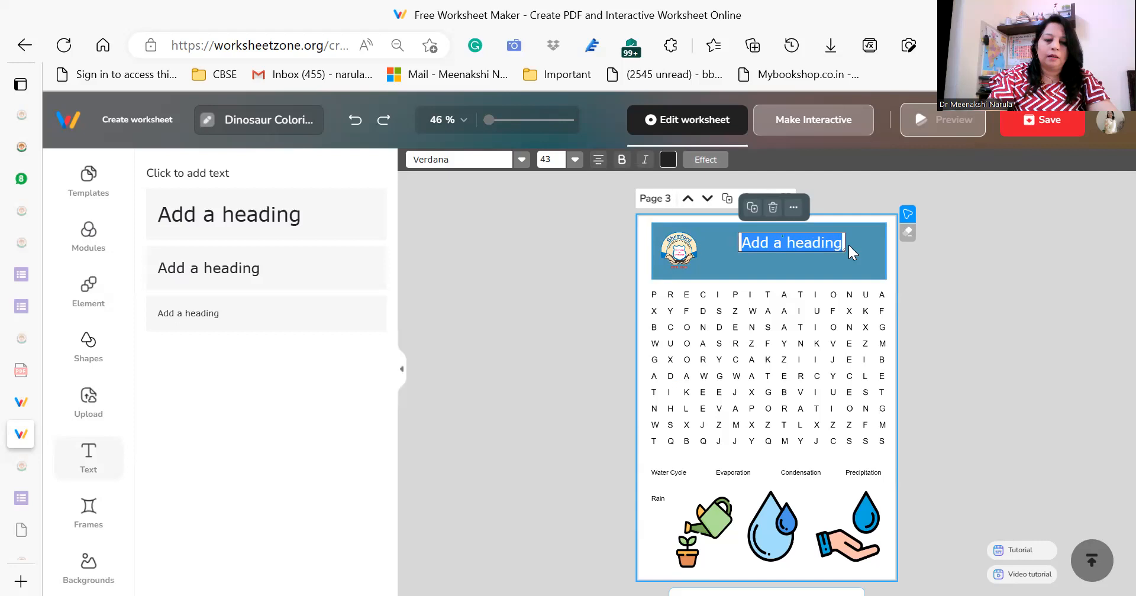
pyautogui.write('Shemford')
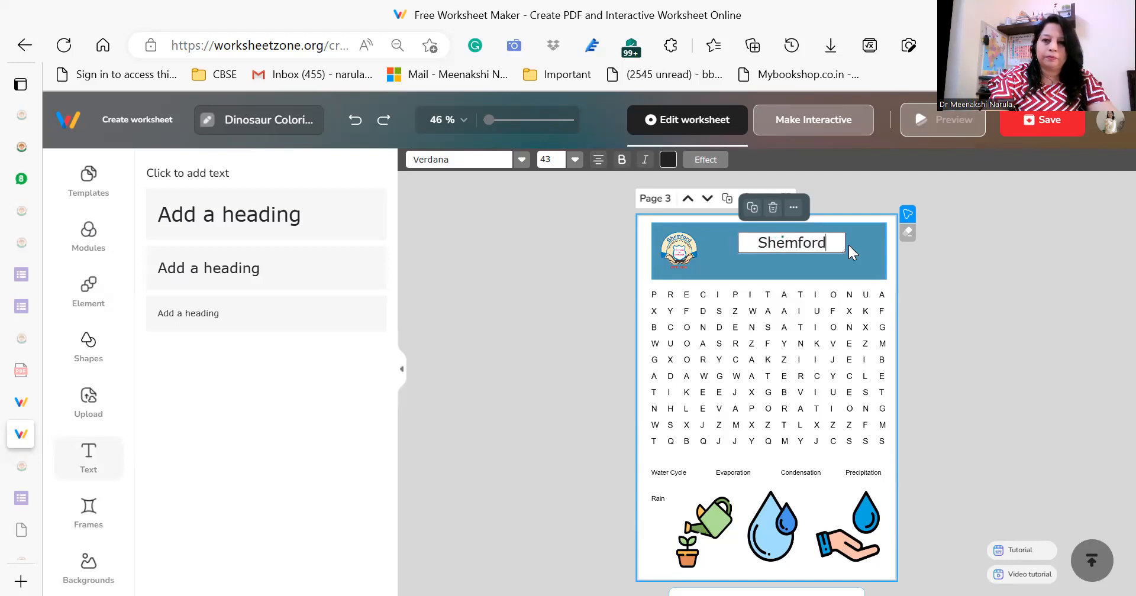
pyautogui.write(' Fut')
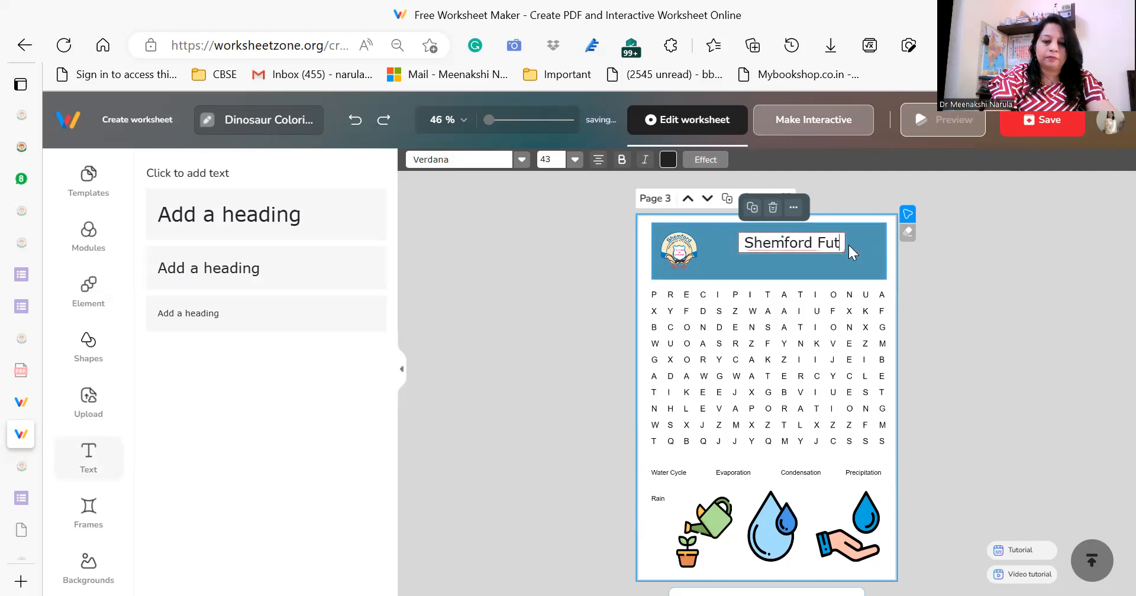
pyautogui.write('uristi')
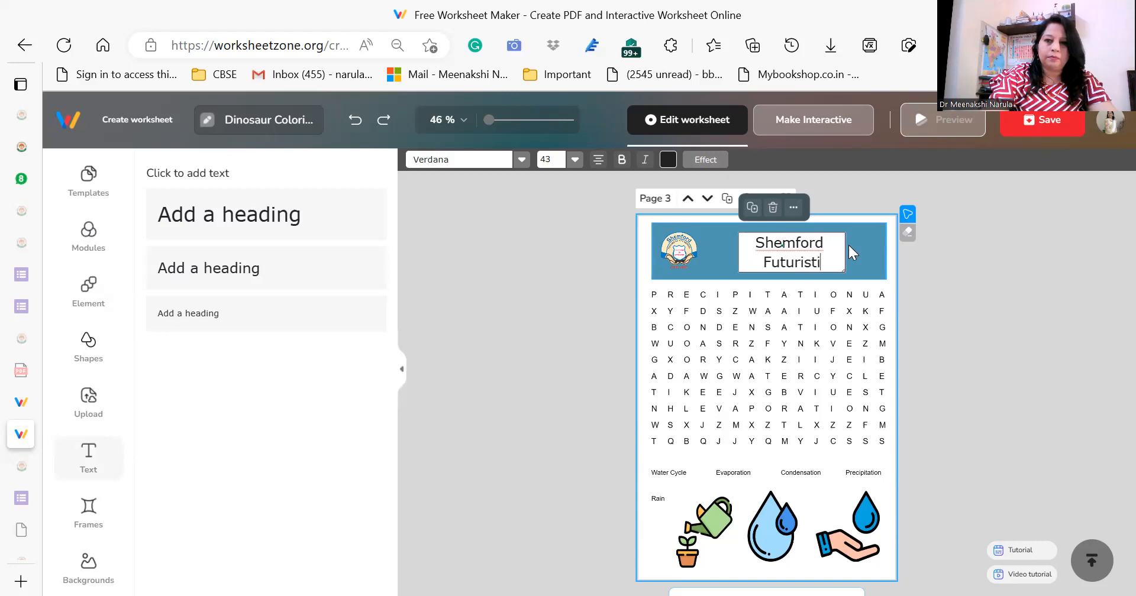
pyautogui.write('c K12')
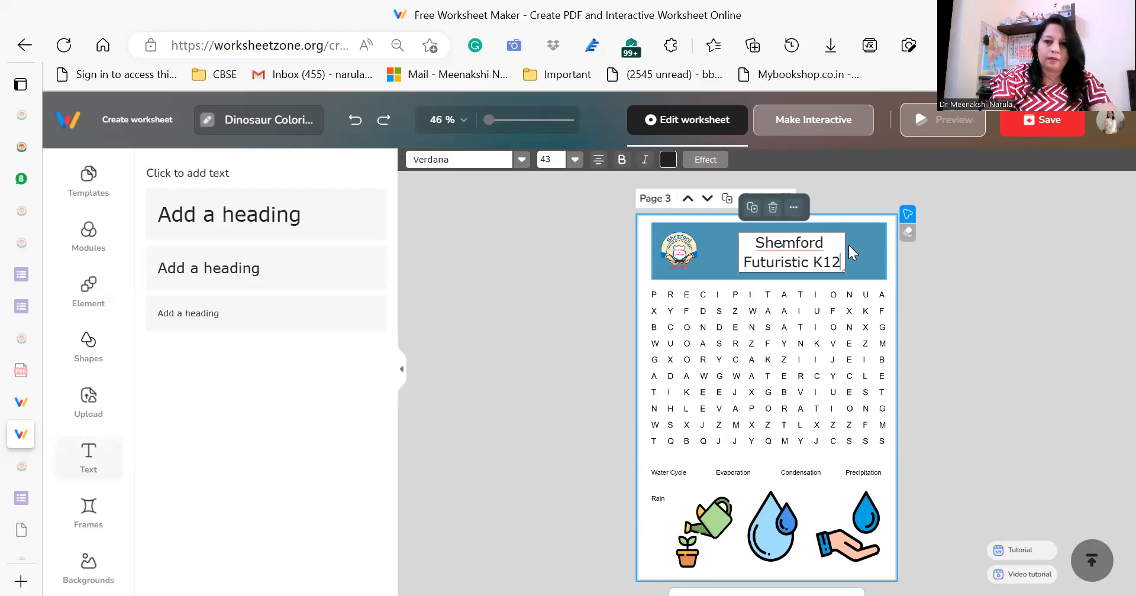
pyautogui.write(' School')
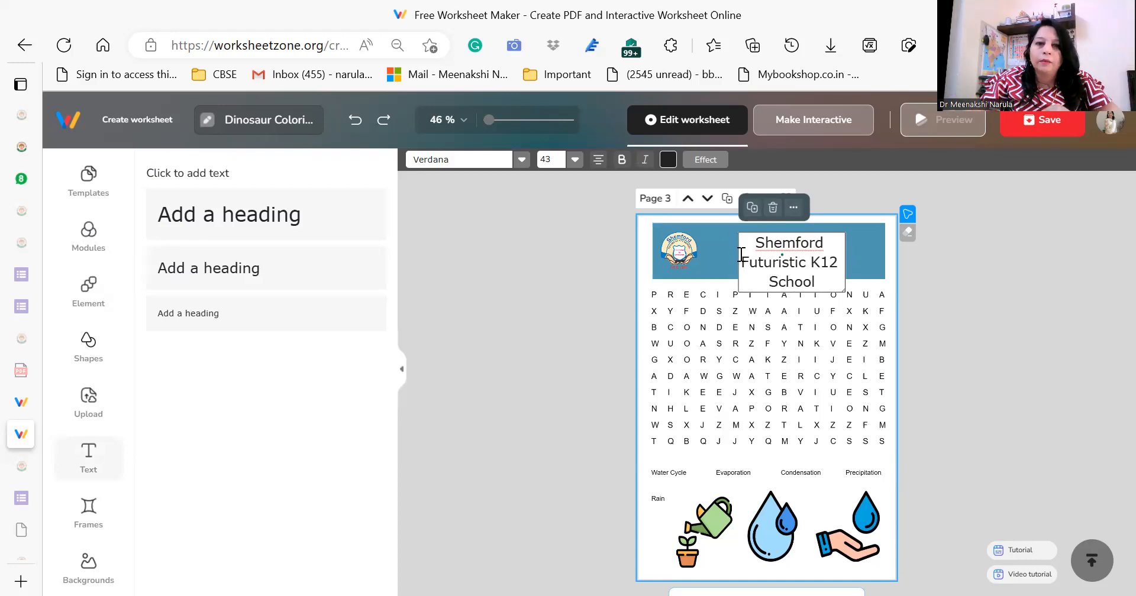
# Set the school name's font size to 28, widen its text box to fit one line, and shift it back within the banner.
pyautogui.moveTo(822, 281); pyautogui.dragTo(633, 183)
pyautogui.click(574, 160)
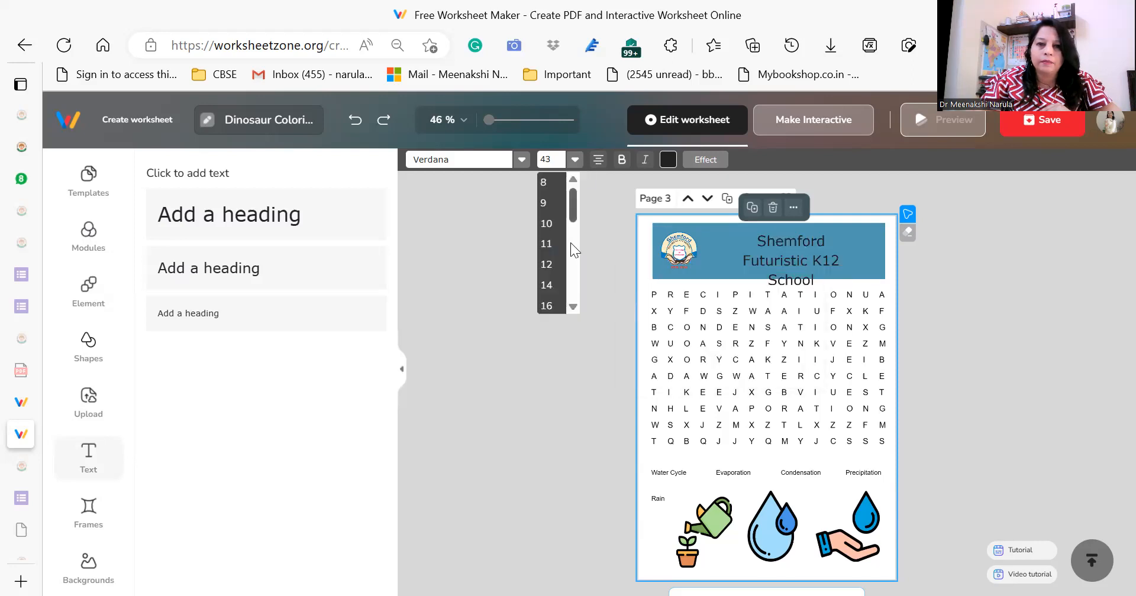
pyautogui.moveTo(575, 210); pyautogui.dragTo(573, 252)
pyautogui.click(552, 252)
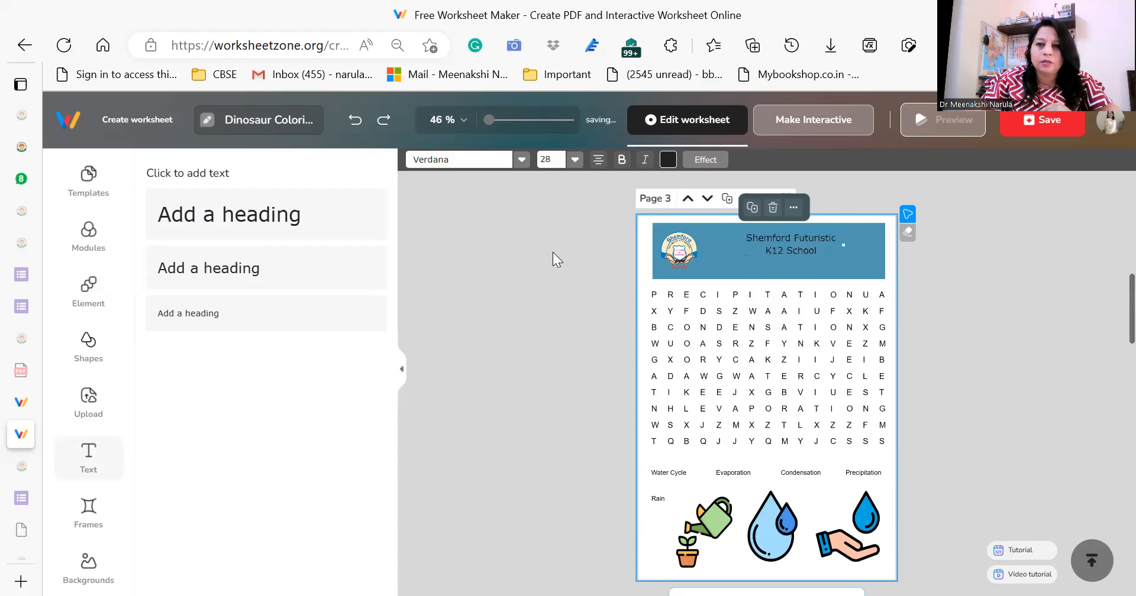
pyautogui.moveTo(845, 245); pyautogui.dragTo(885, 246)
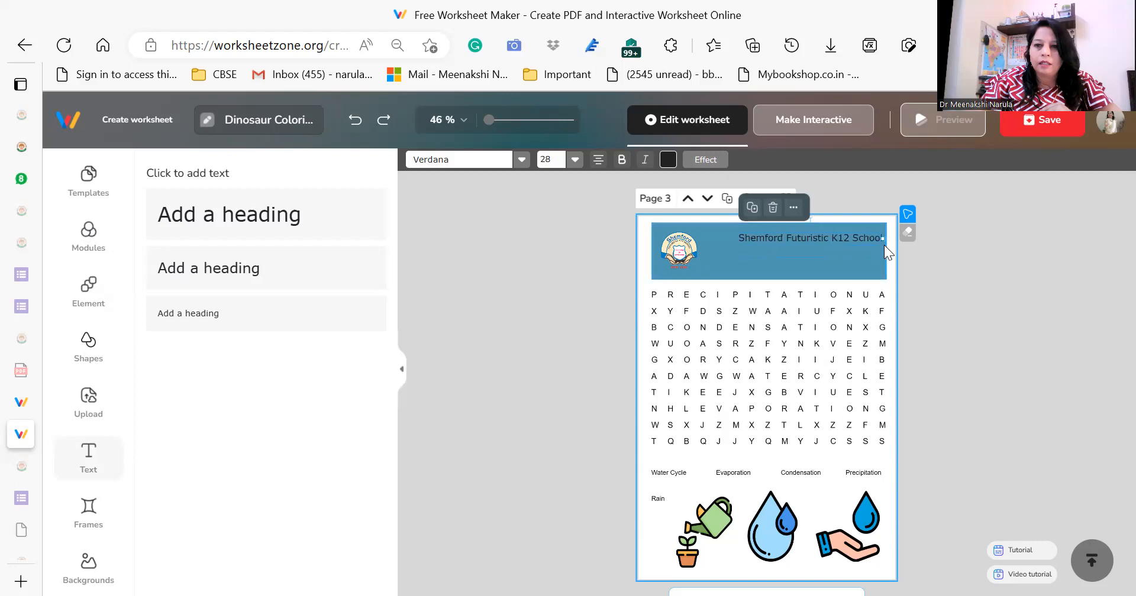
pyautogui.moveTo(790, 236); pyautogui.dragTo(775, 236)
pyautogui.click(783, 253)
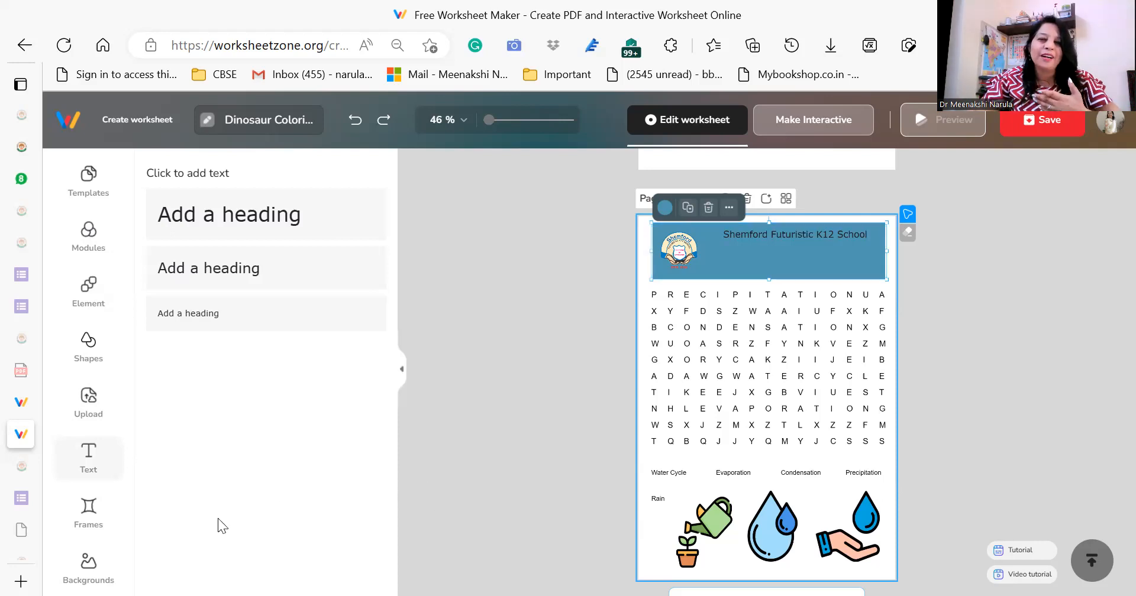
# Try the pink pig frame on the wordsearch page and settle on the teal frame with the light blue corner figure.
pyautogui.click(87, 520)
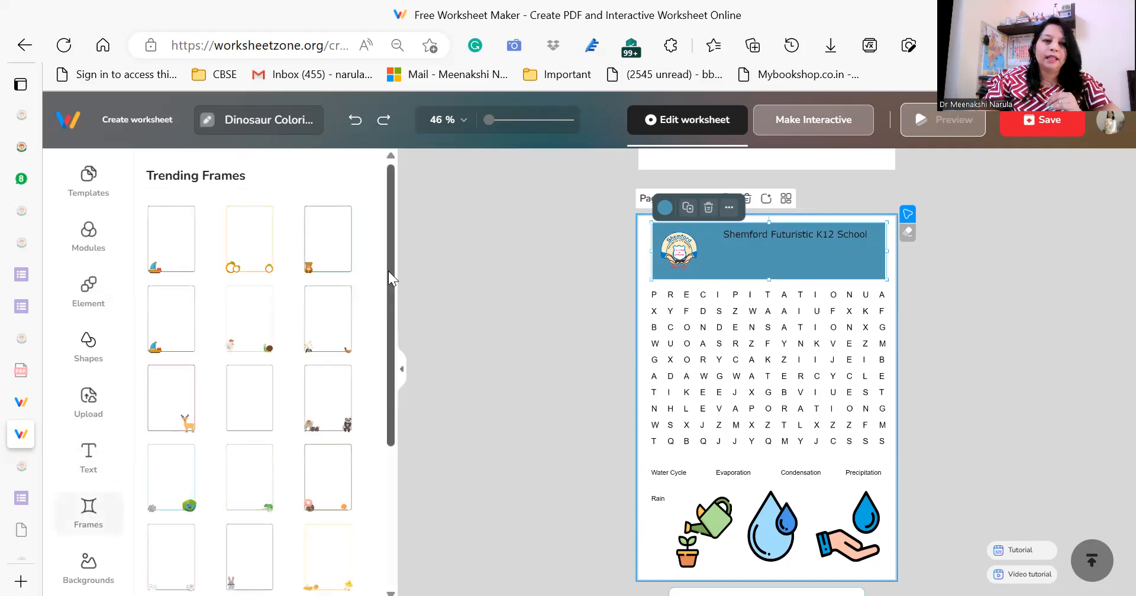
pyautogui.moveTo(391, 263); pyautogui.dragTo(389, 418)
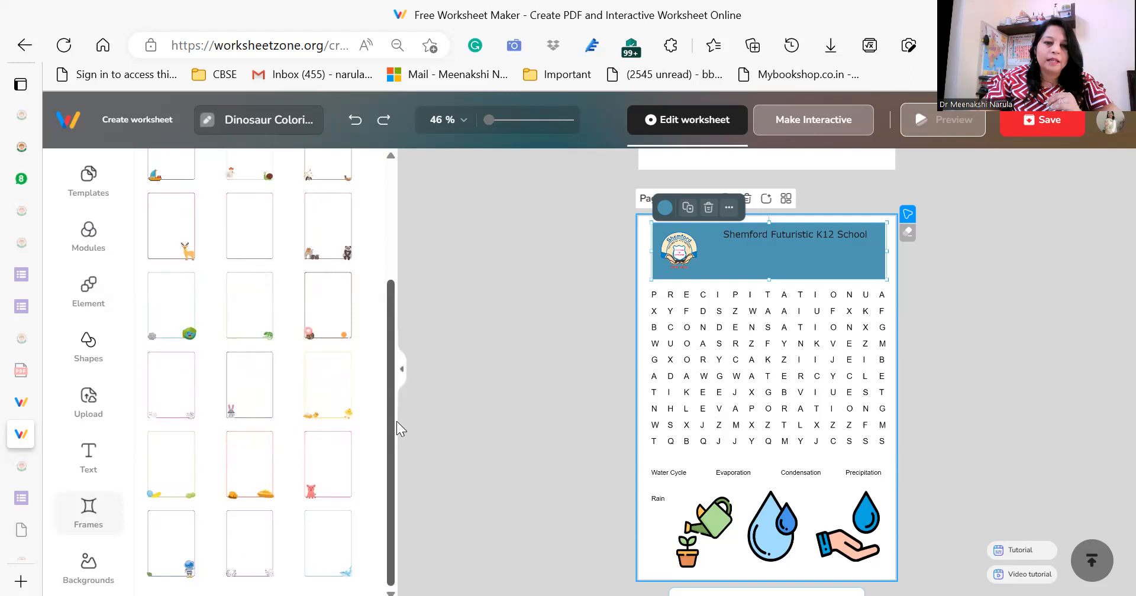
pyautogui.click(348, 550)
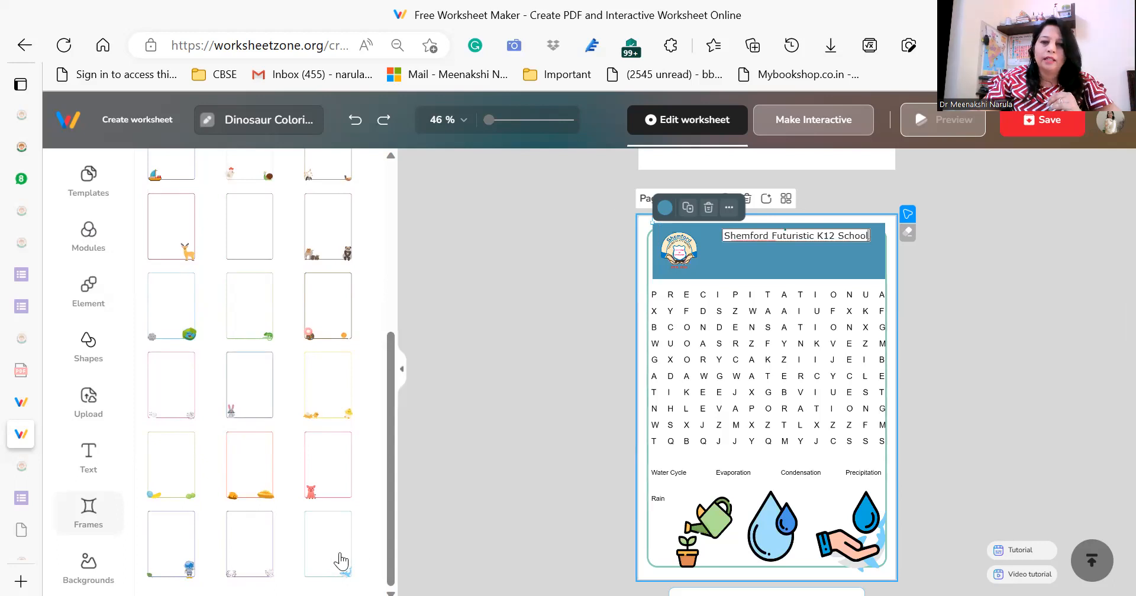
pyautogui.click(339, 486)
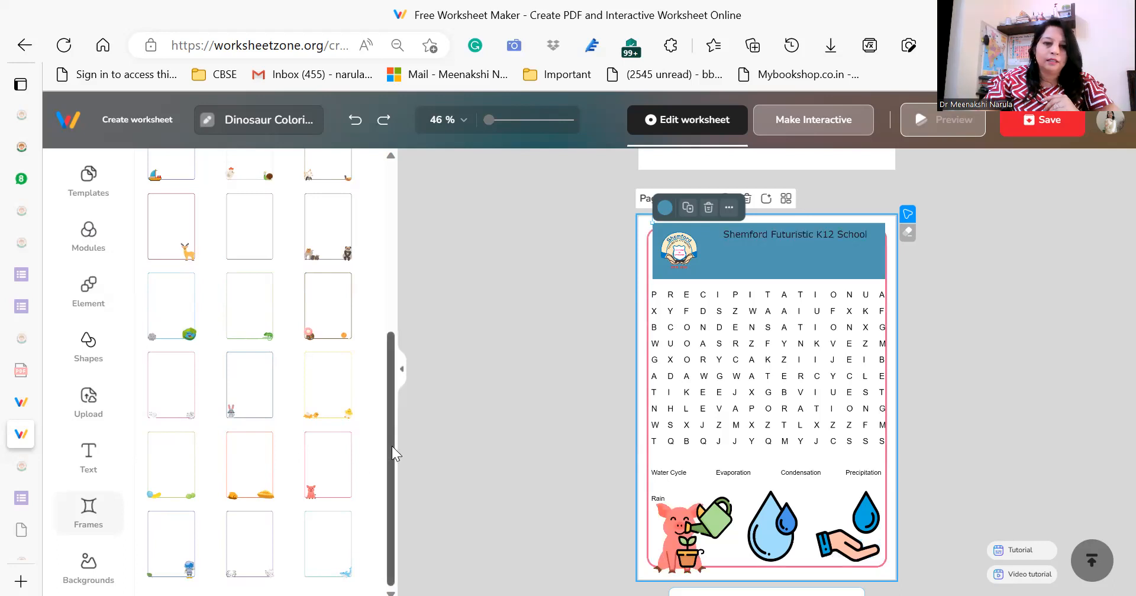
pyautogui.click(335, 554)
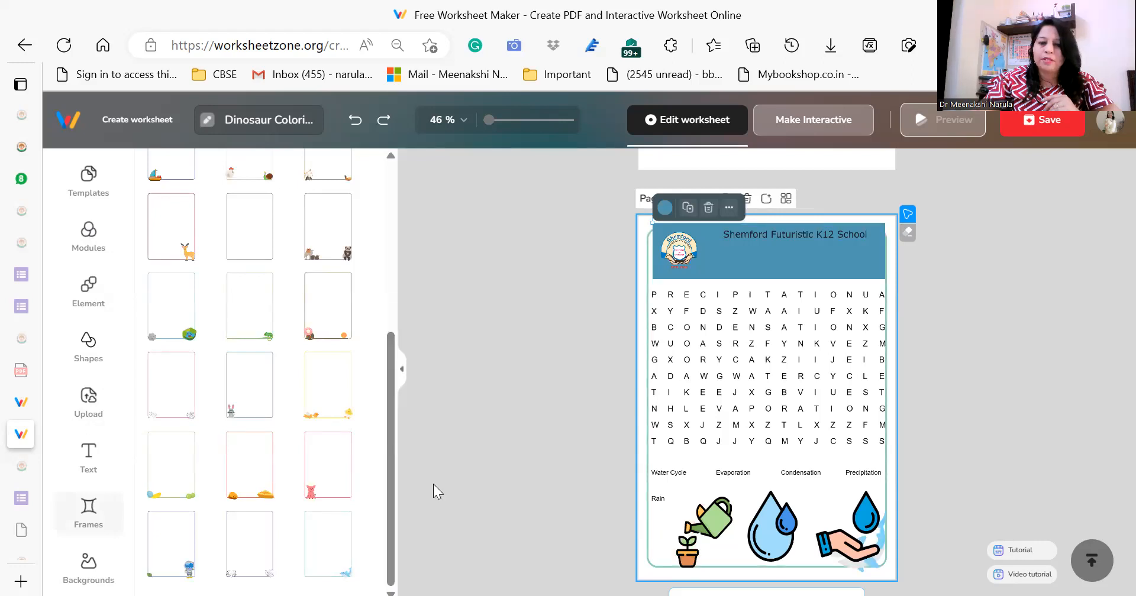
pyautogui.moveTo(389, 412); pyautogui.dragTo(389, 509)
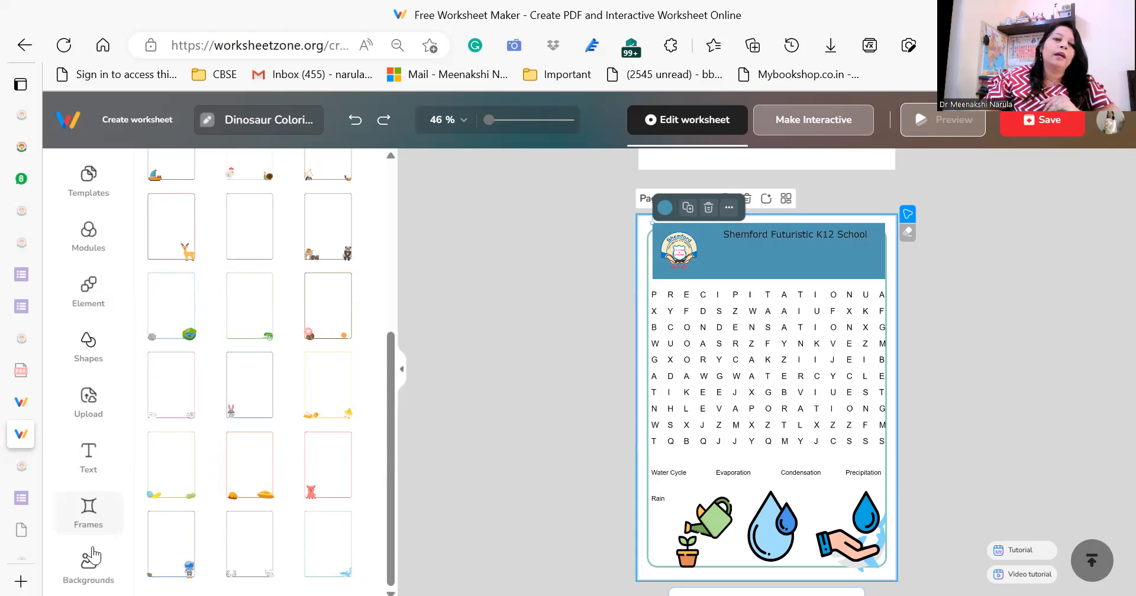
pyautogui.moveTo(388, 414); pyautogui.dragTo(401, 246)
pyautogui.scroll(-3, 392, 387)
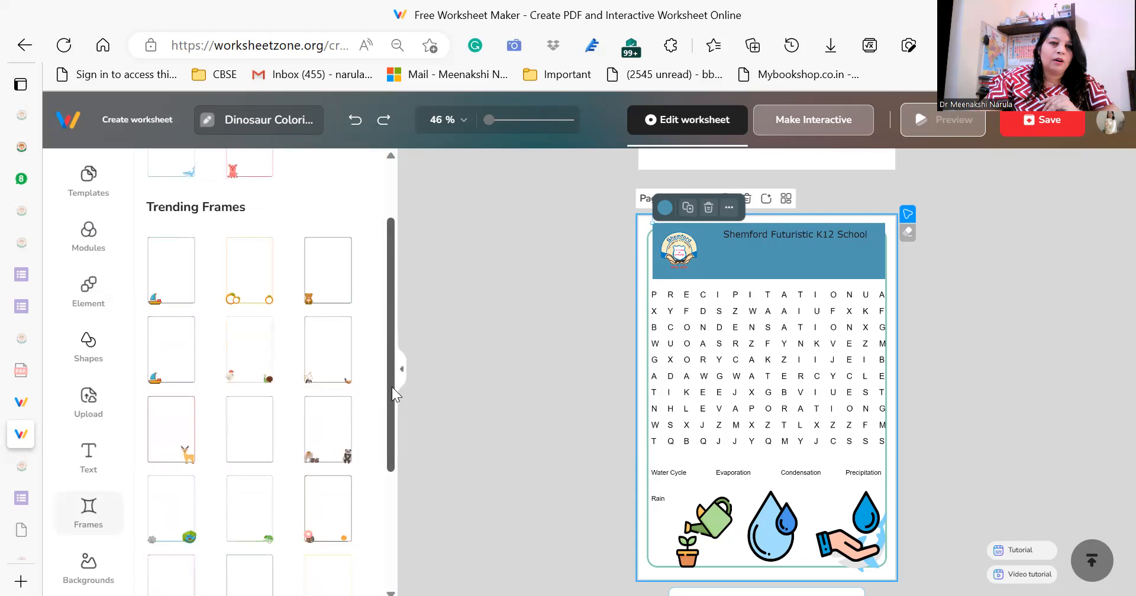
# Apply the mint green stationery background to the wordsearch page.
pyautogui.click(88, 565)
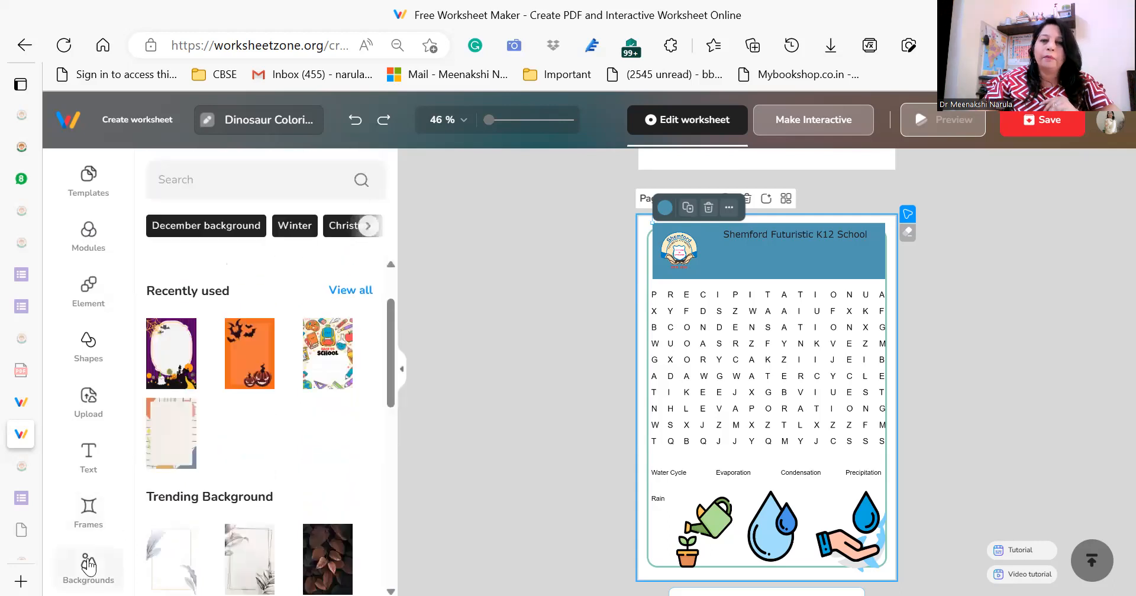
pyautogui.moveTo(387, 349); pyautogui.dragTo(386, 541)
pyautogui.moveTo(396, 486); pyautogui.dragTo(395, 552)
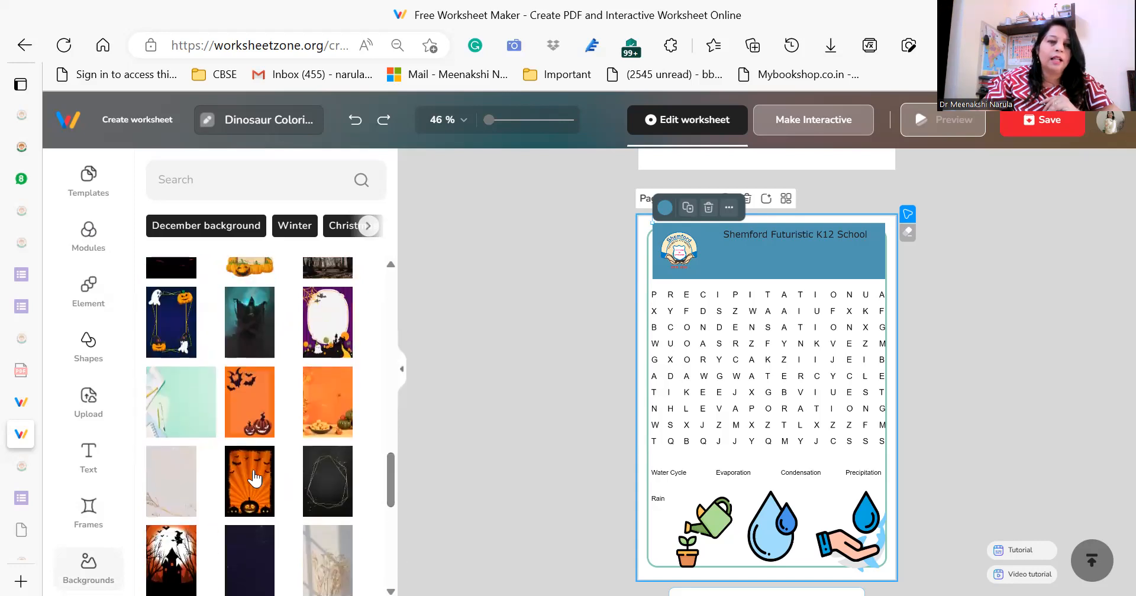
pyautogui.click(185, 390)
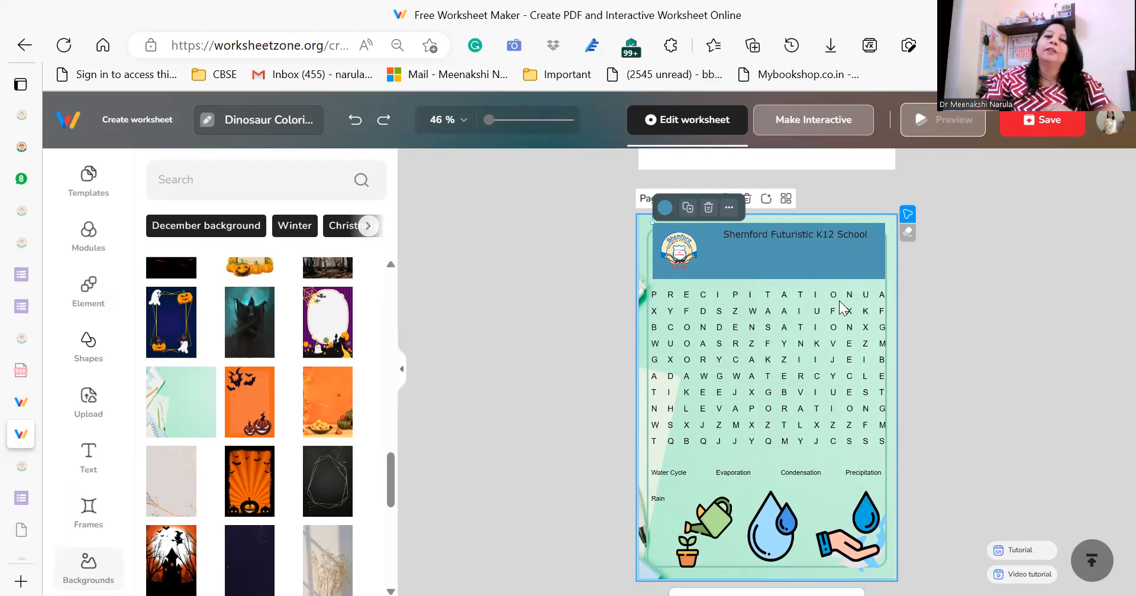
# Delete the blue banner and move the school name heading slightly lower beside the logo.
pyautogui.moveTo(793, 250); pyautogui.dragTo(798, 298)
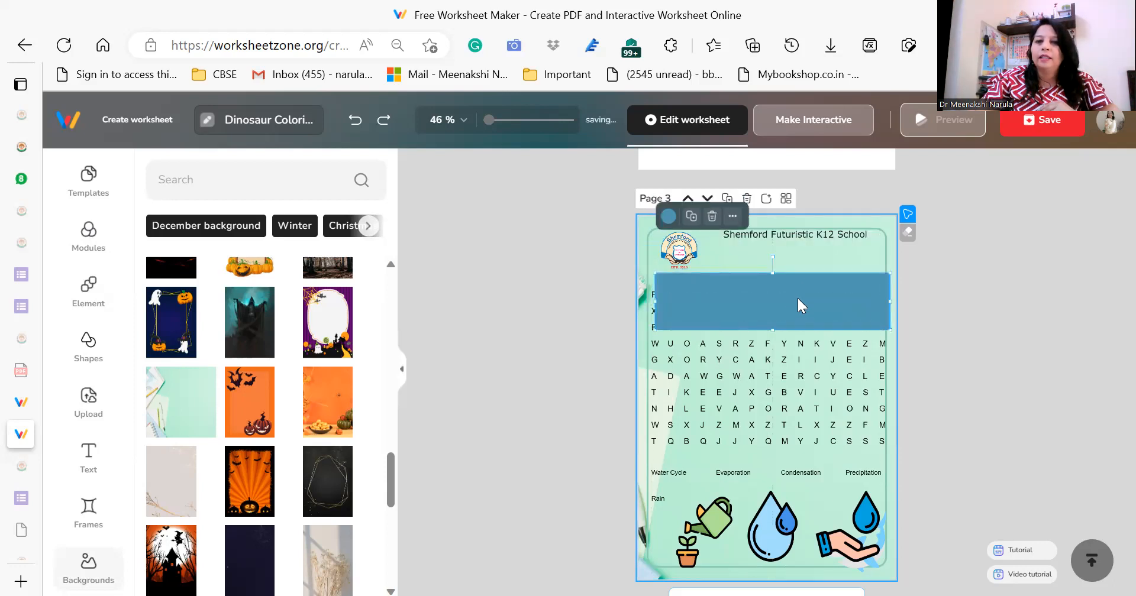
pyautogui.press('Delete')
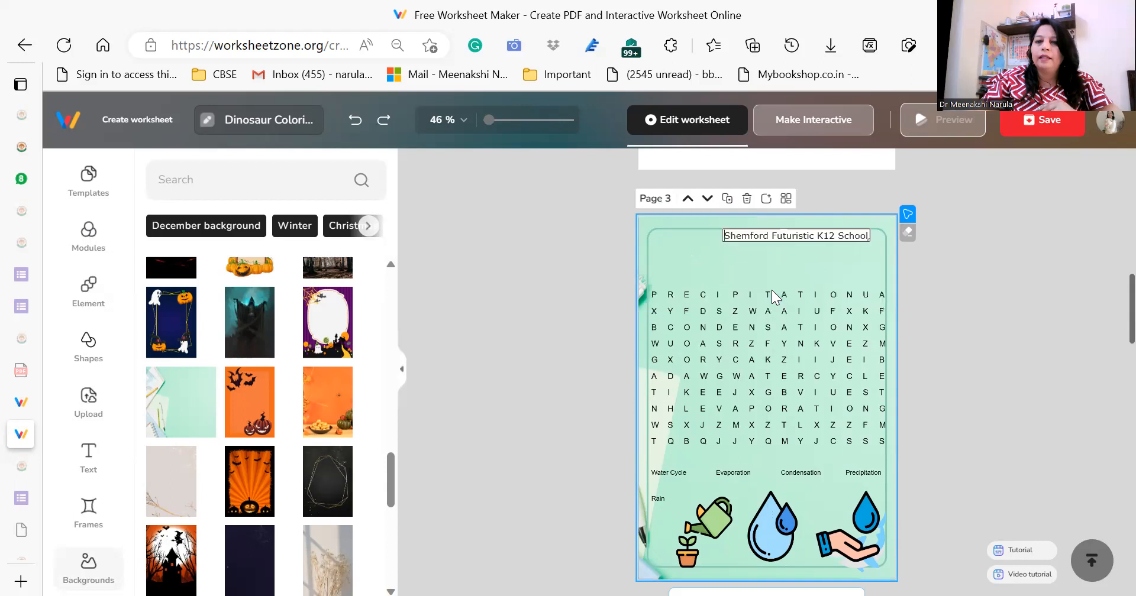
pyautogui.click(792, 236)
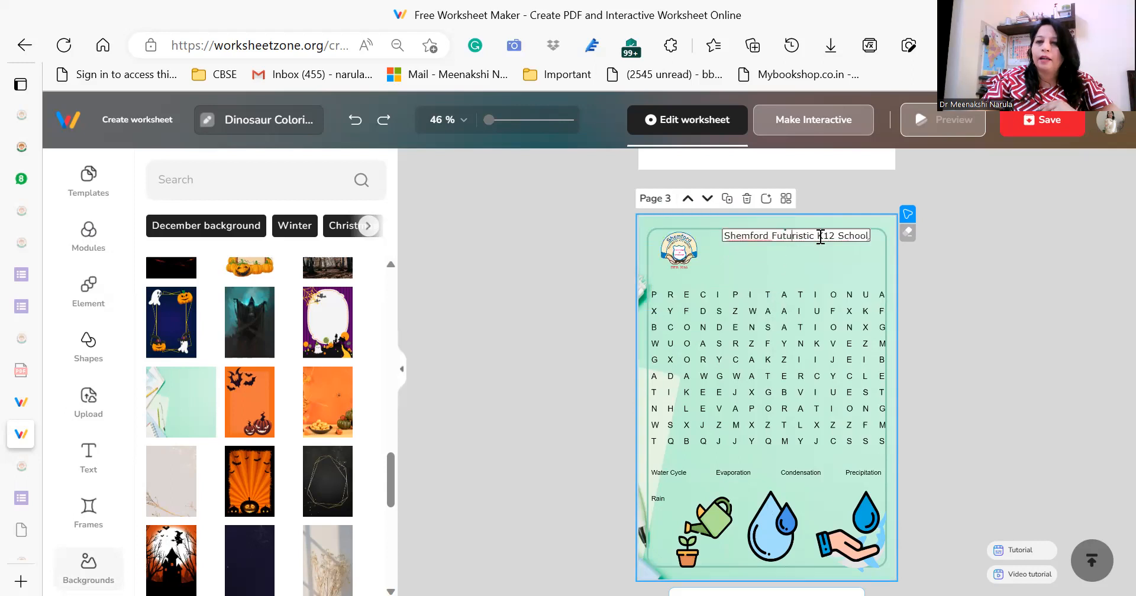
pyautogui.click(807, 254)
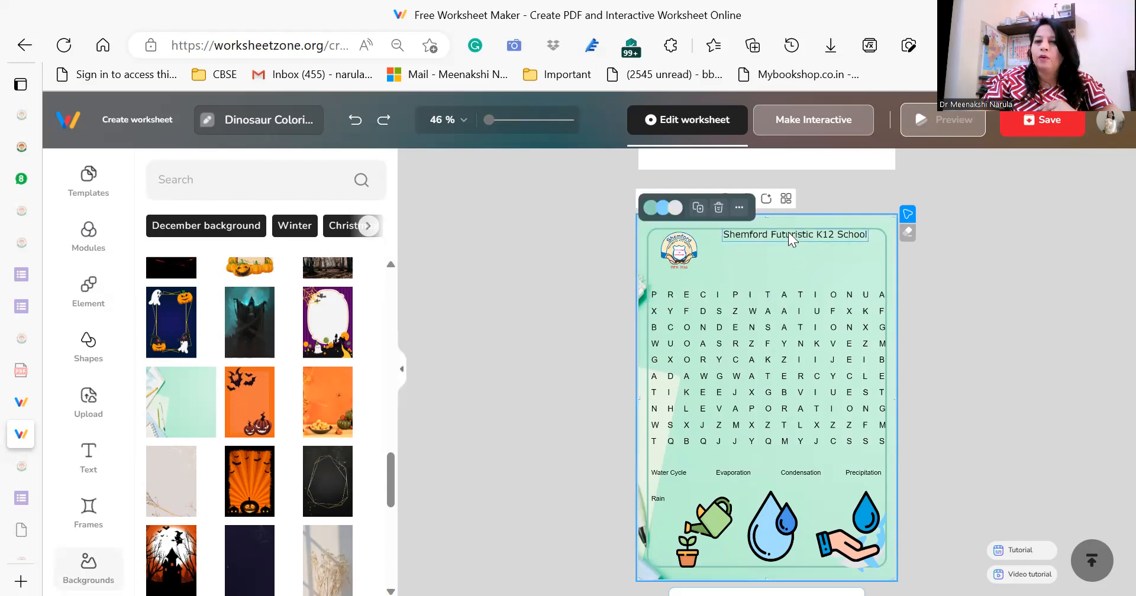
pyautogui.click(788, 232)
pyautogui.moveTo(788, 232); pyautogui.dragTo(783, 239)
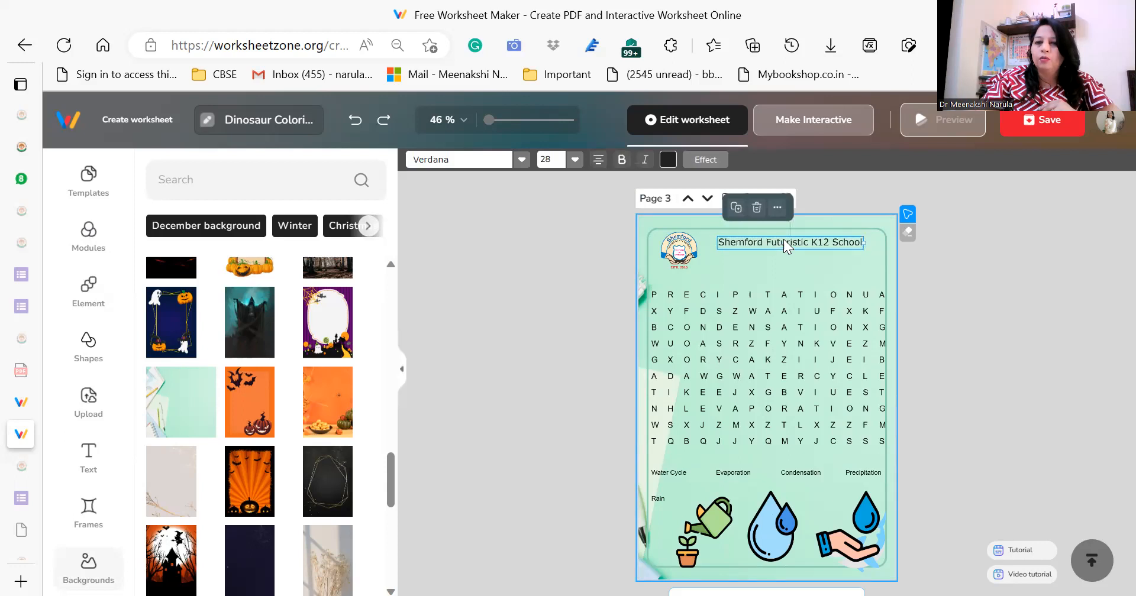
pyautogui.click(792, 266)
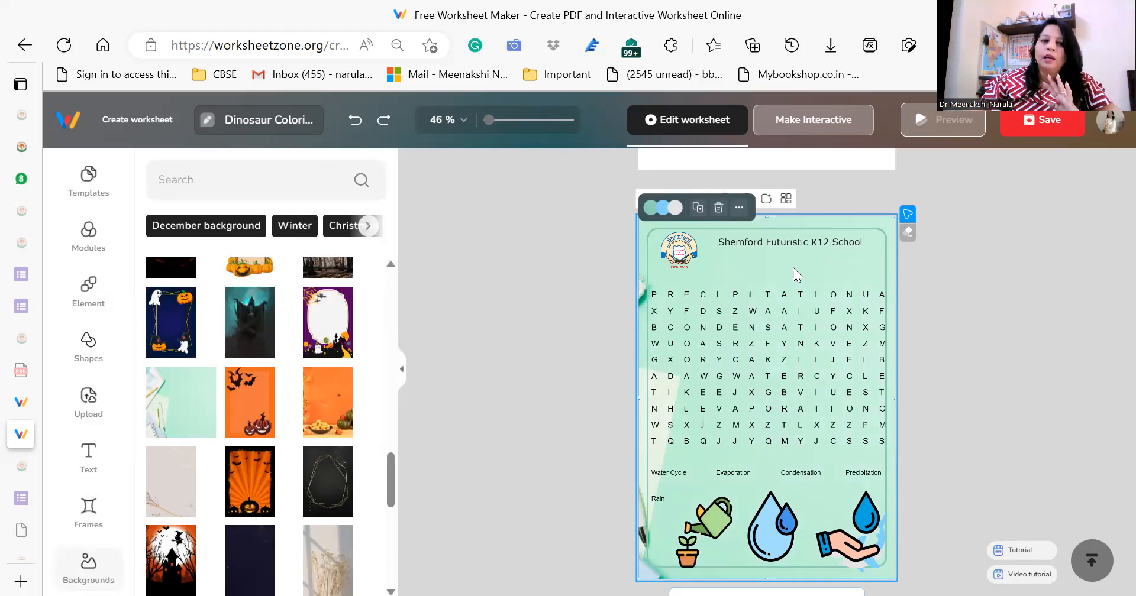
# Try the orange bat and pumpkin board backgrounds, settle on the "Back to School" background, and delete the teal frame.
pyautogui.click(258, 408)
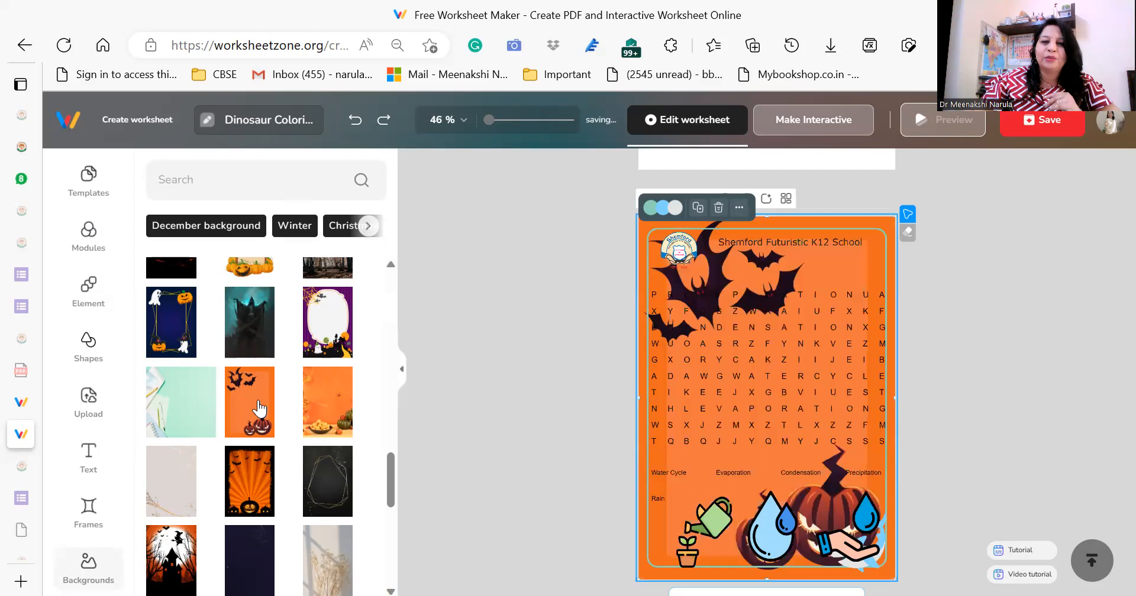
pyautogui.click(260, 276)
pyautogui.scroll(1, 394, 432)
pyautogui.scroll(5, 394, 432)
pyautogui.moveTo(395, 379); pyautogui.dragTo(394, 354)
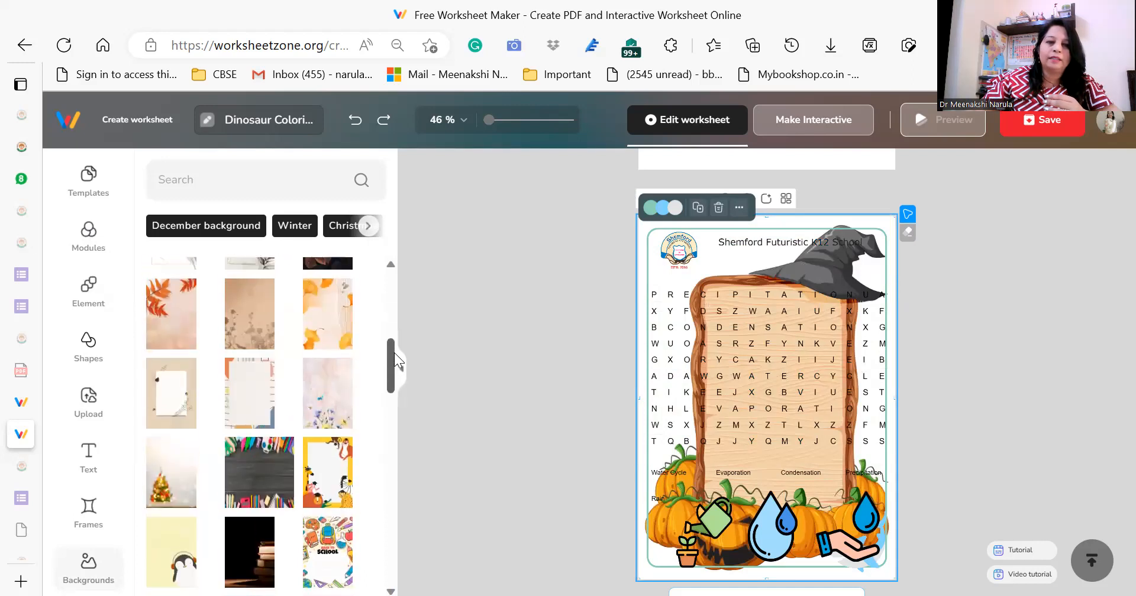
pyautogui.click(336, 545)
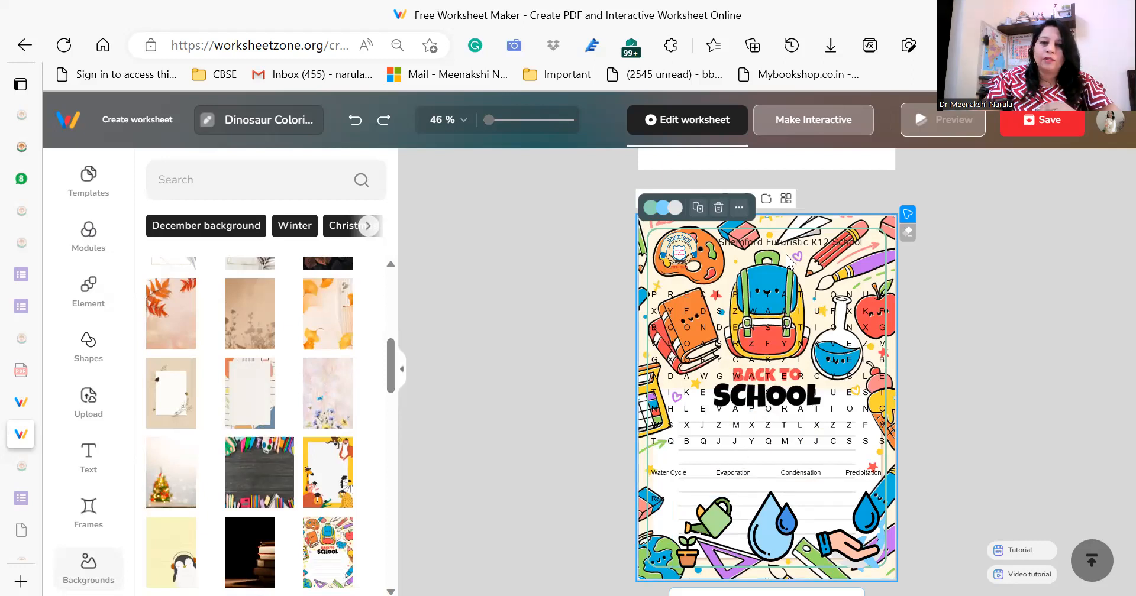
pyautogui.click(719, 208)
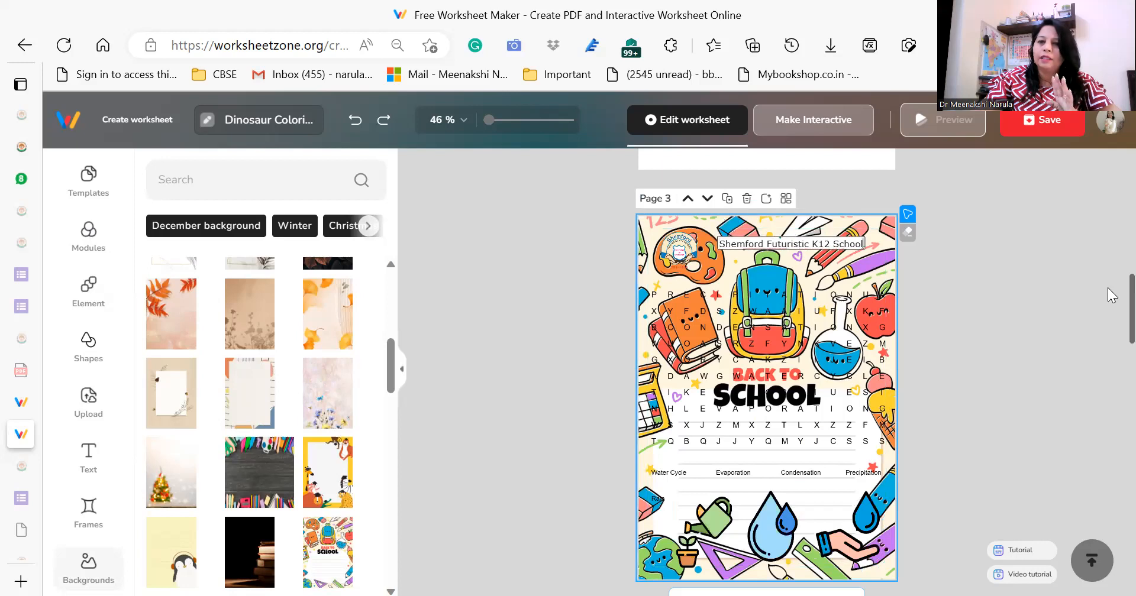
# Add a new page after the wordsearch and give it the yellow lined background with the penguin in headphones.
pyautogui.scroll(-2, 1112, 355)
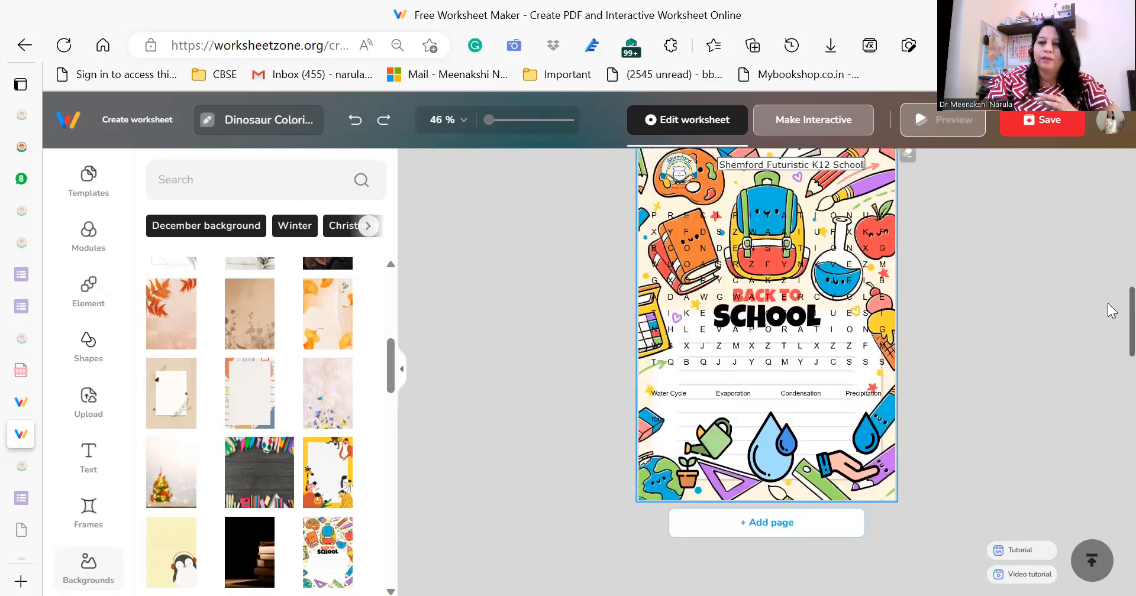
pyautogui.click(763, 536)
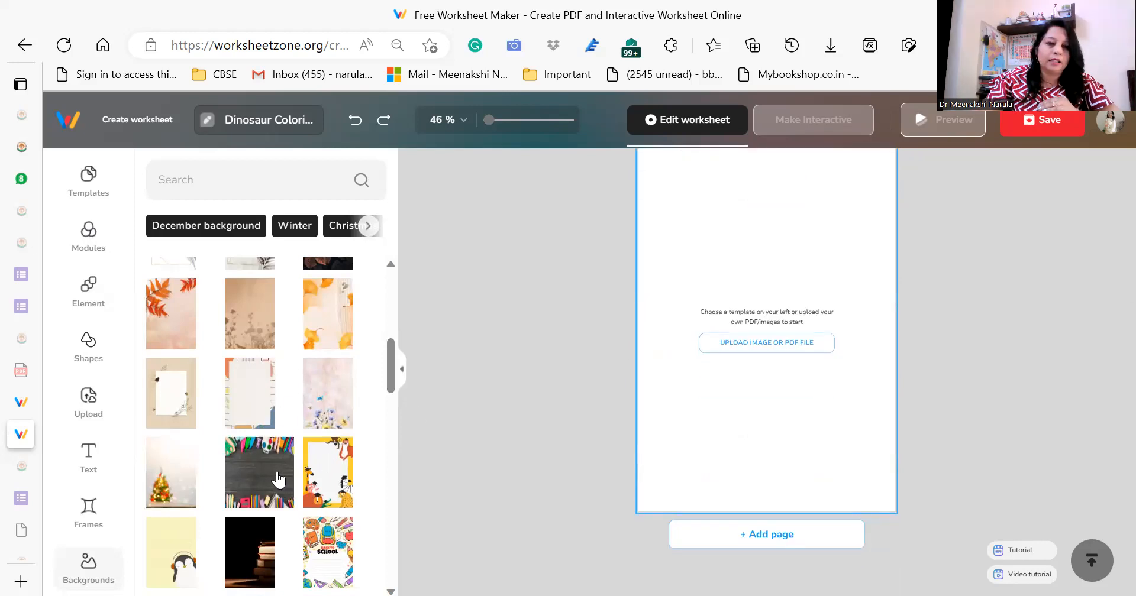
pyautogui.click(172, 550)
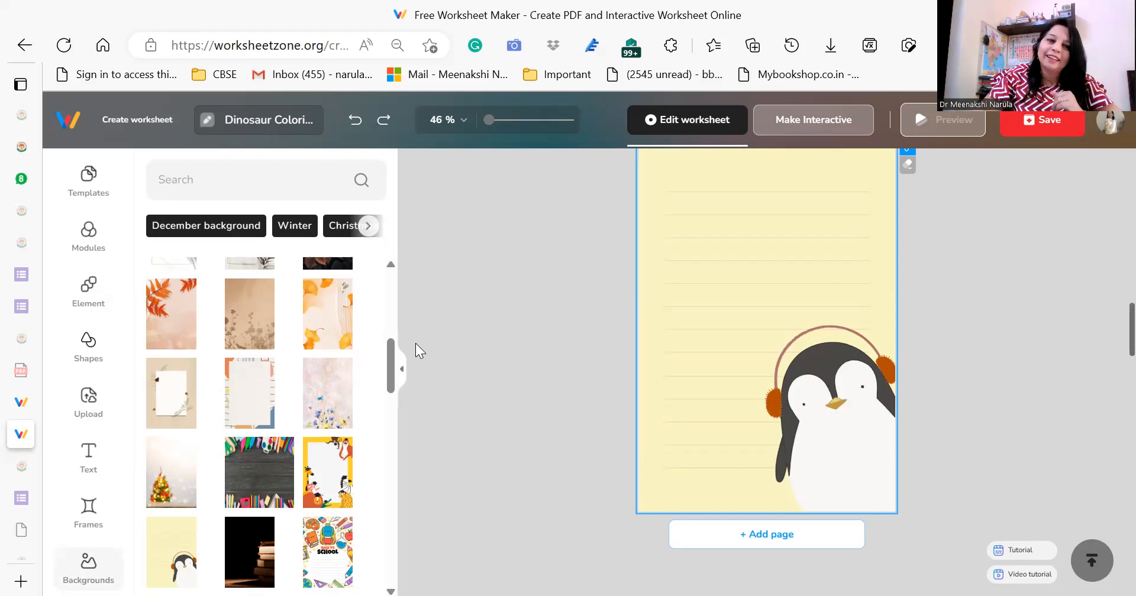
# Replace the penguin page's background with the grid-paper school supplies design with crayons, backpack and paper plane.
pyautogui.scroll(-5, 392, 402)
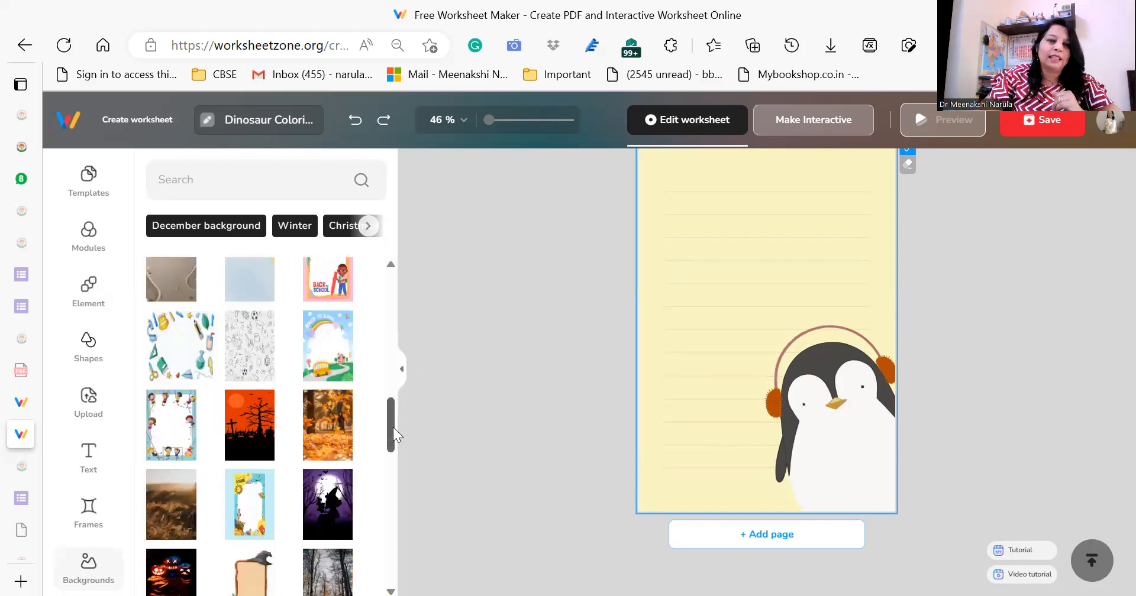
pyautogui.click(184, 353)
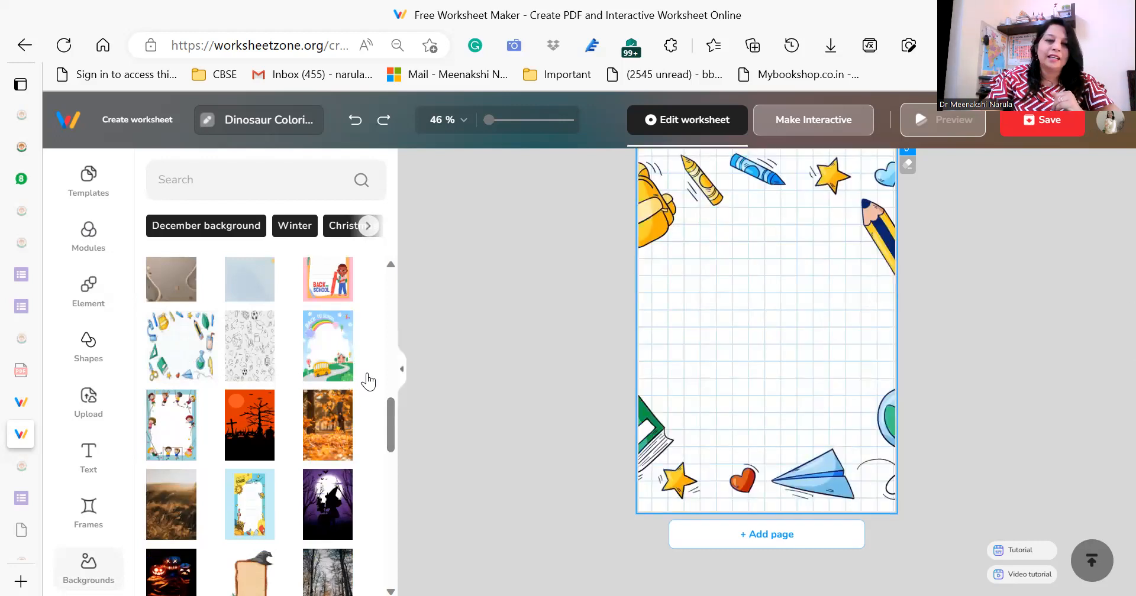
pyautogui.moveTo(390, 421); pyautogui.dragTo(395, 550)
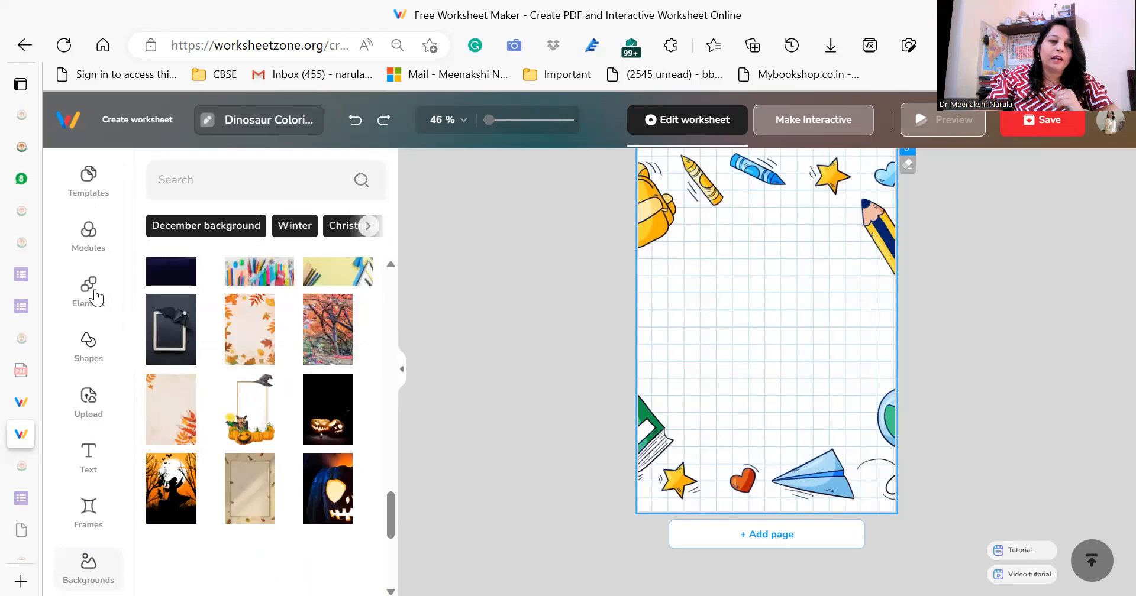
# Add a new page after the school supplies page and insert an Addition problem set on it.
pyautogui.click(89, 233)
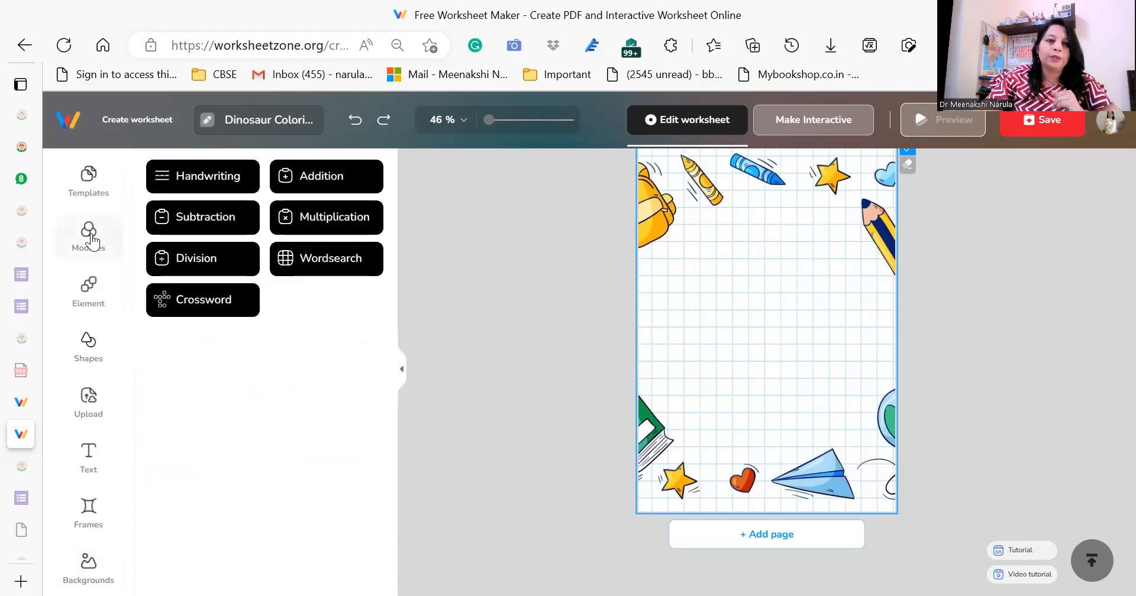
pyautogui.click(778, 536)
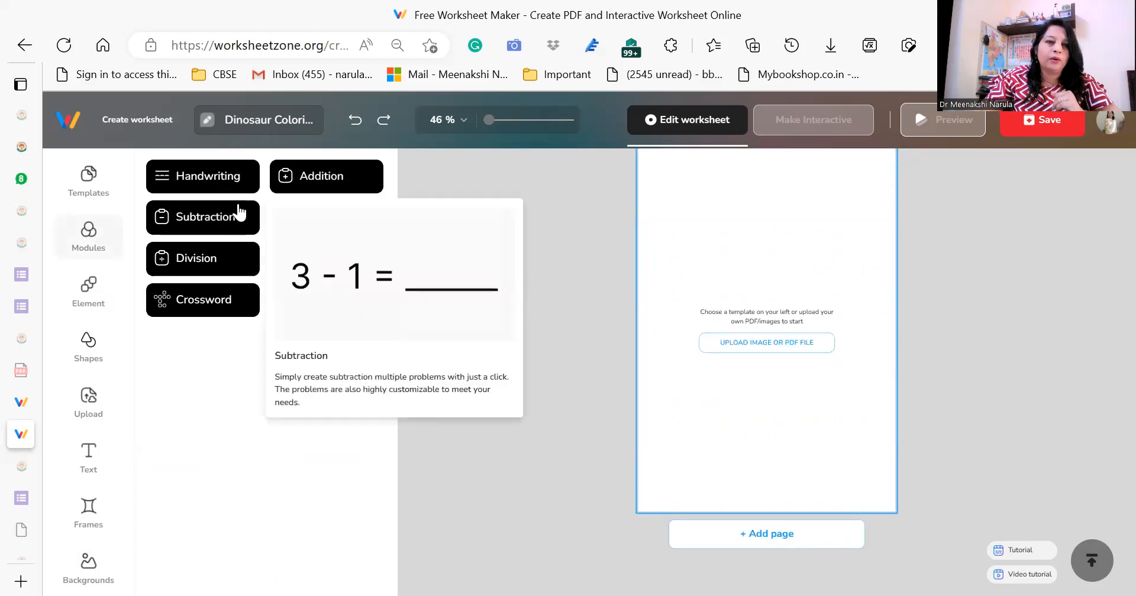
pyautogui.moveTo(356, 178)
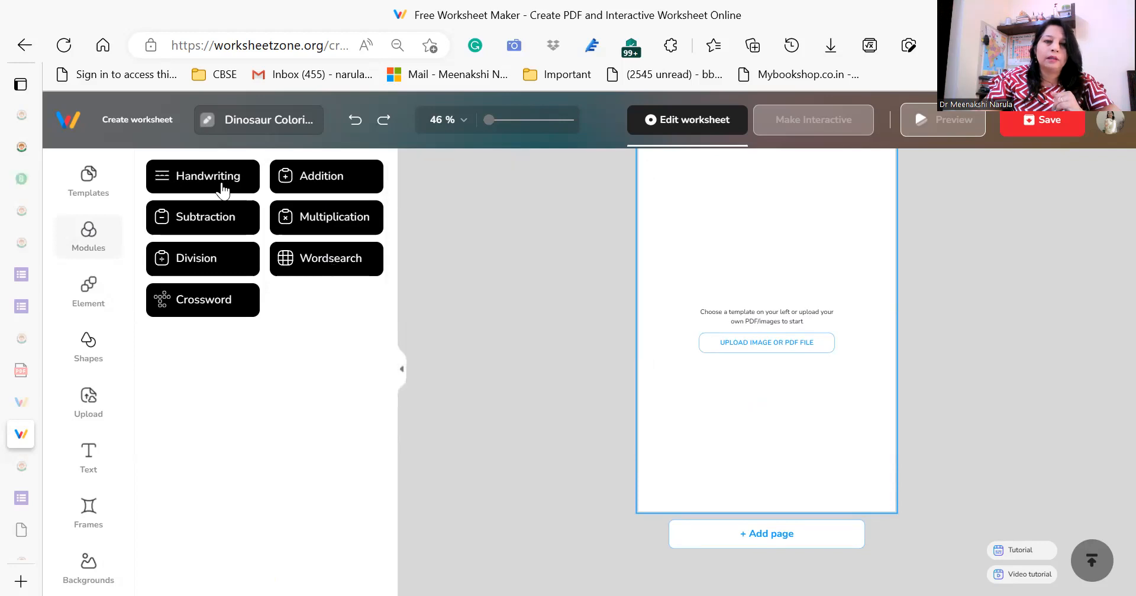
pyautogui.moveTo(321, 186)
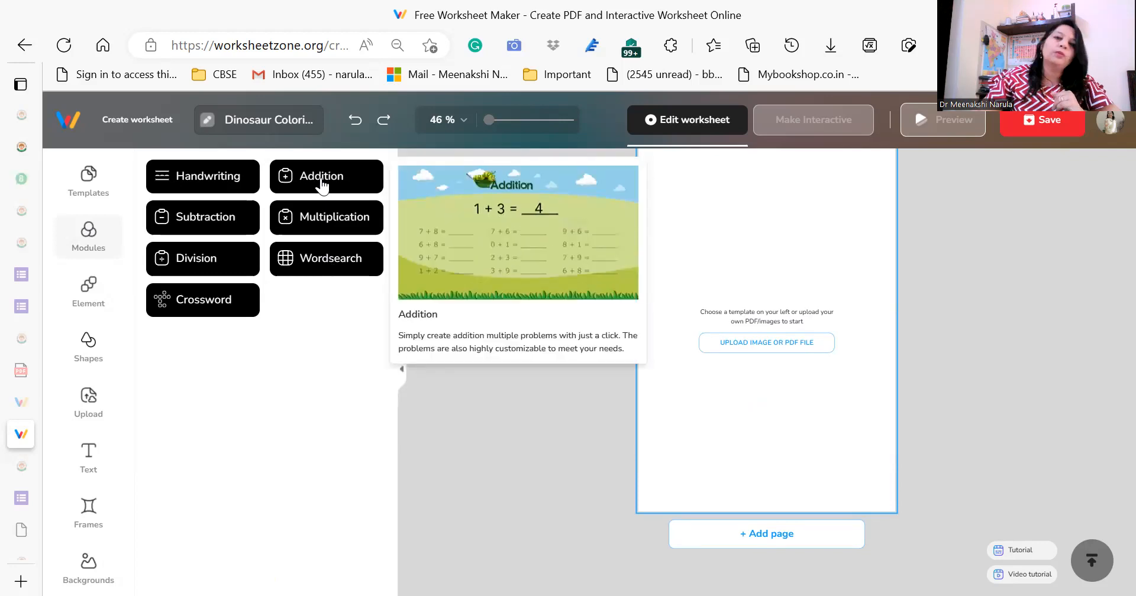
pyautogui.click(321, 180)
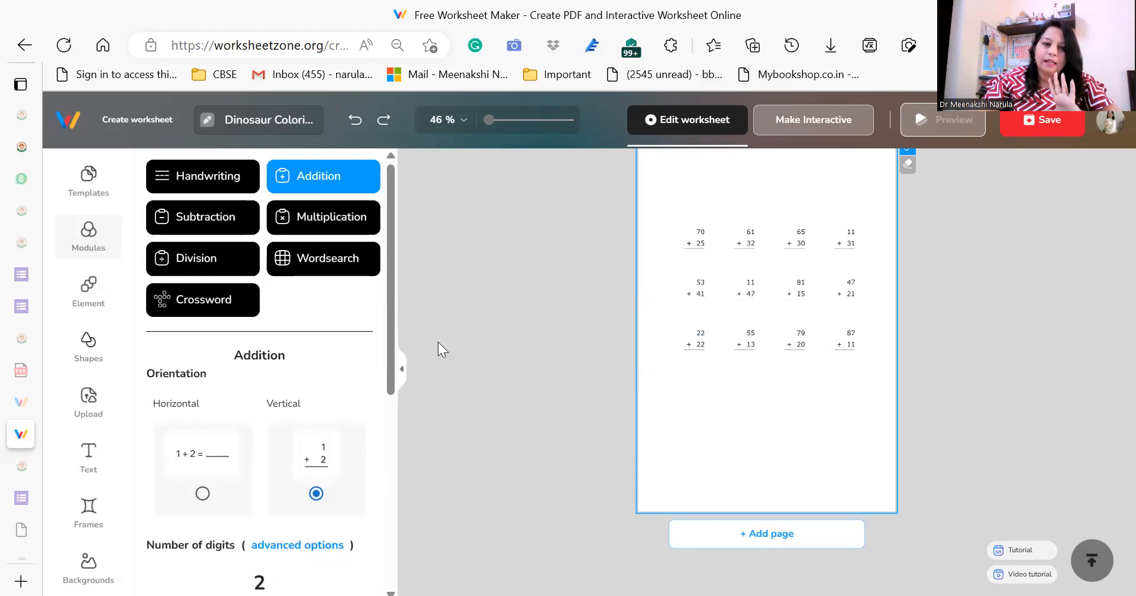
# Try the horizontal orientation for the addition problems and return them to vertical.
pyautogui.moveTo(386, 318); pyautogui.dragTo(391, 383)
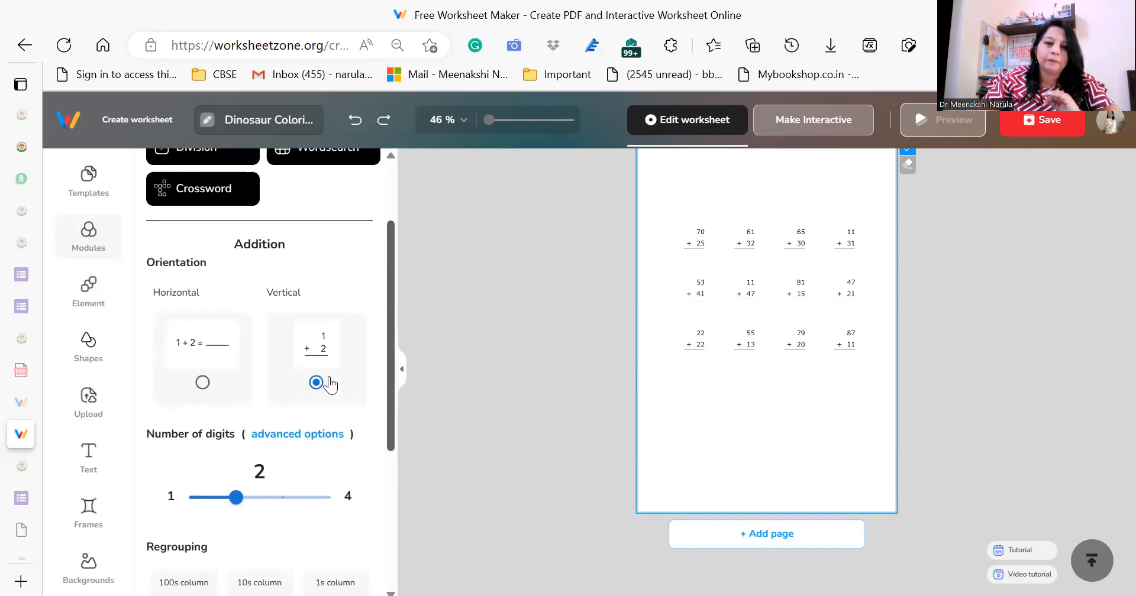
pyautogui.click(205, 385)
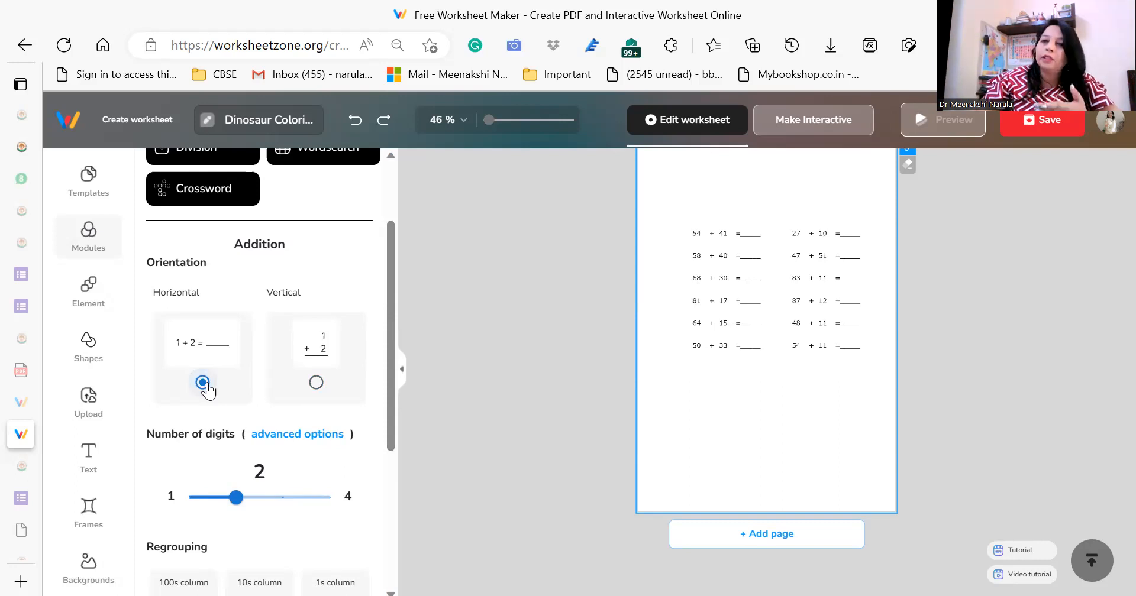
pyautogui.click(316, 383)
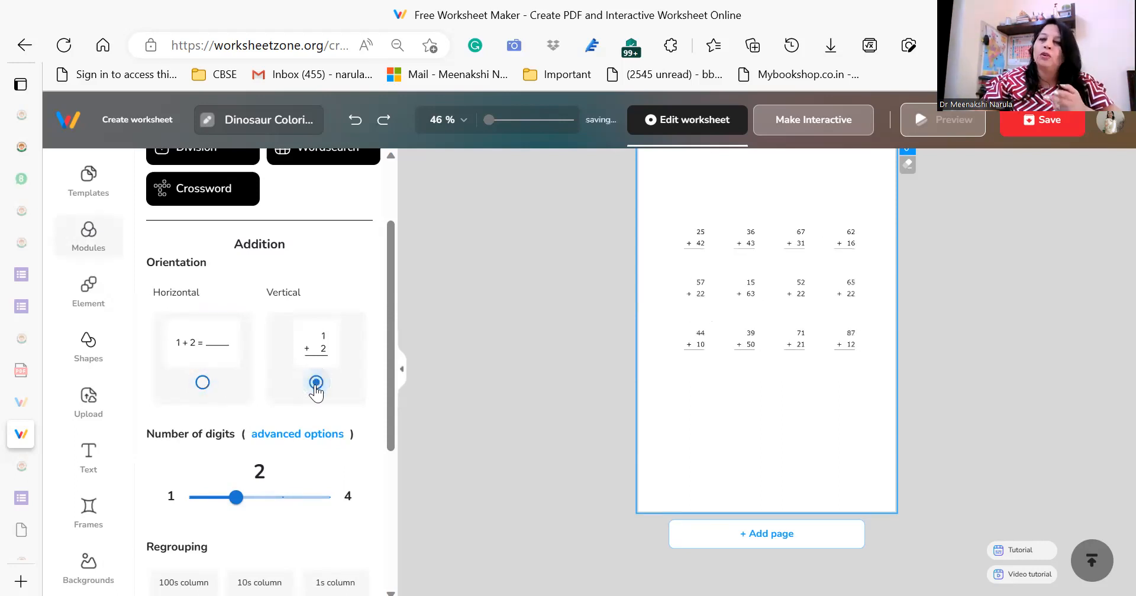
# Try 1, 2 and 3 digits for the addition problems and settle on 4 digits.
pyautogui.moveTo(390, 348); pyautogui.dragTo(387, 428)
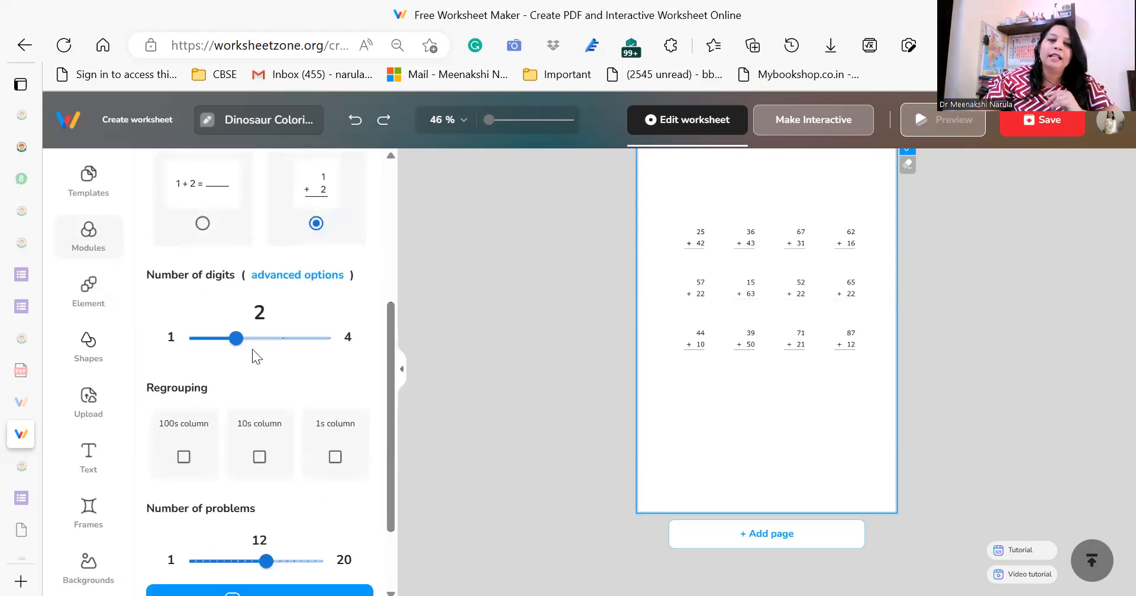
pyautogui.moveTo(238, 340); pyautogui.dragTo(197, 350)
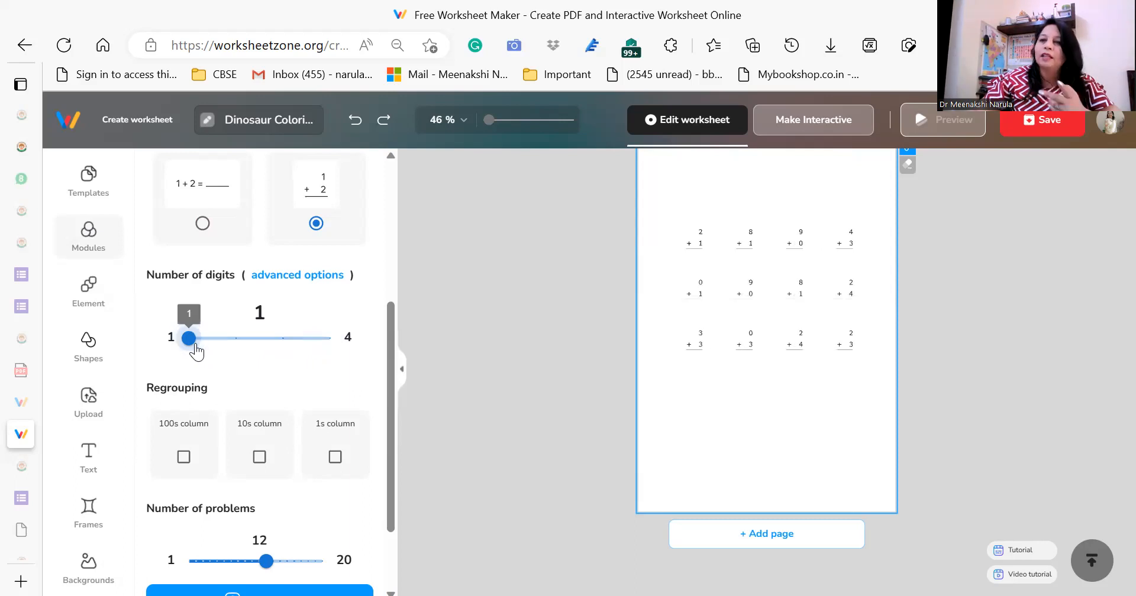
pyautogui.moveTo(197, 350); pyautogui.dragTo(223, 343)
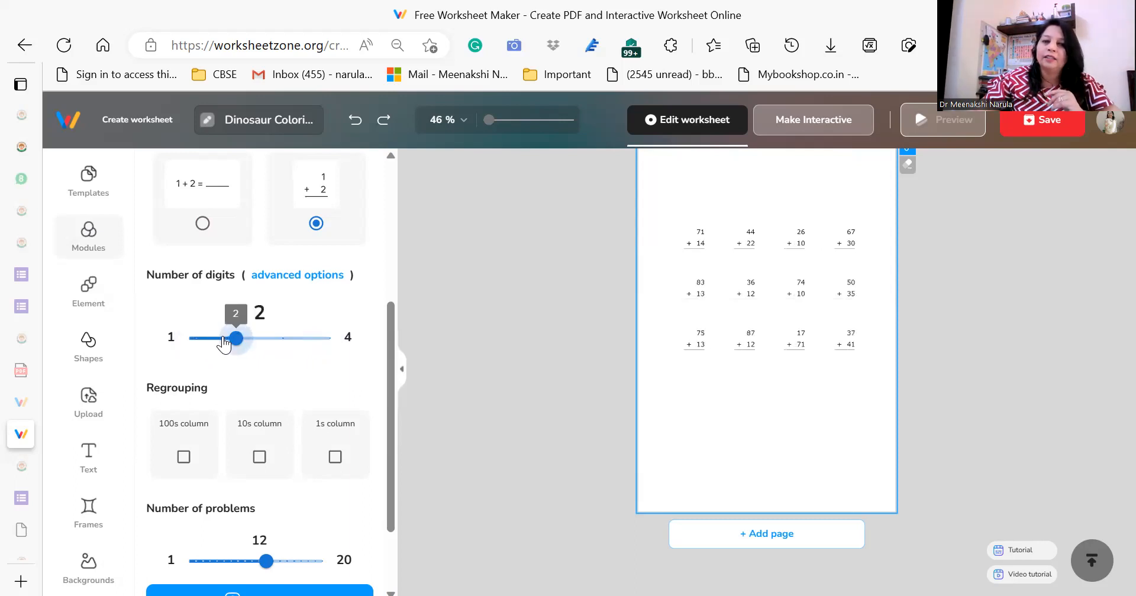
pyautogui.click(276, 341)
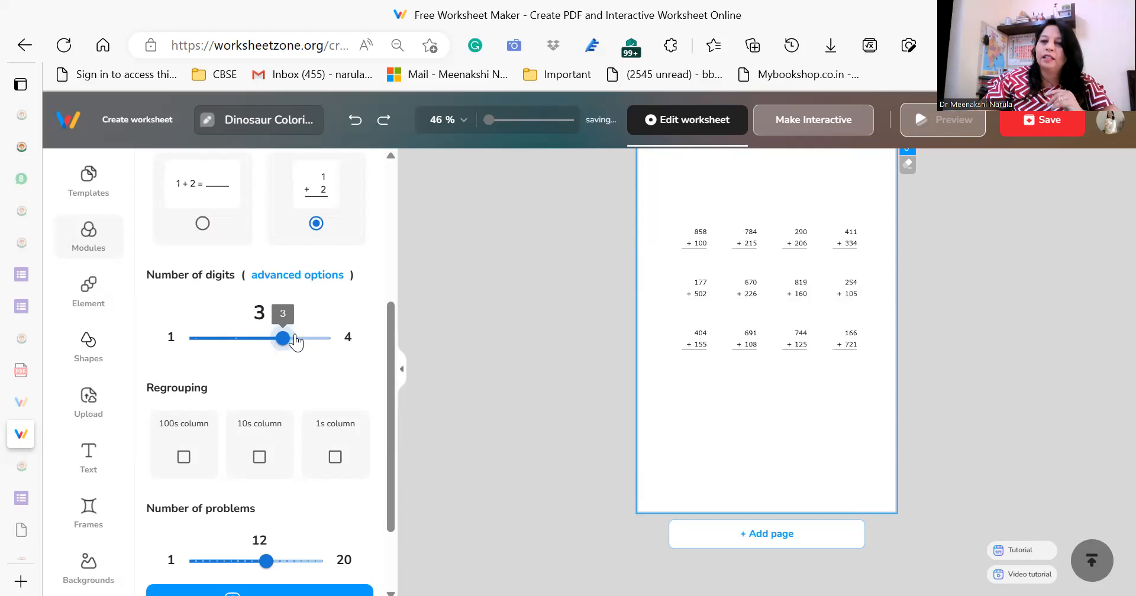
pyautogui.moveTo(284, 346); pyautogui.dragTo(325, 342)
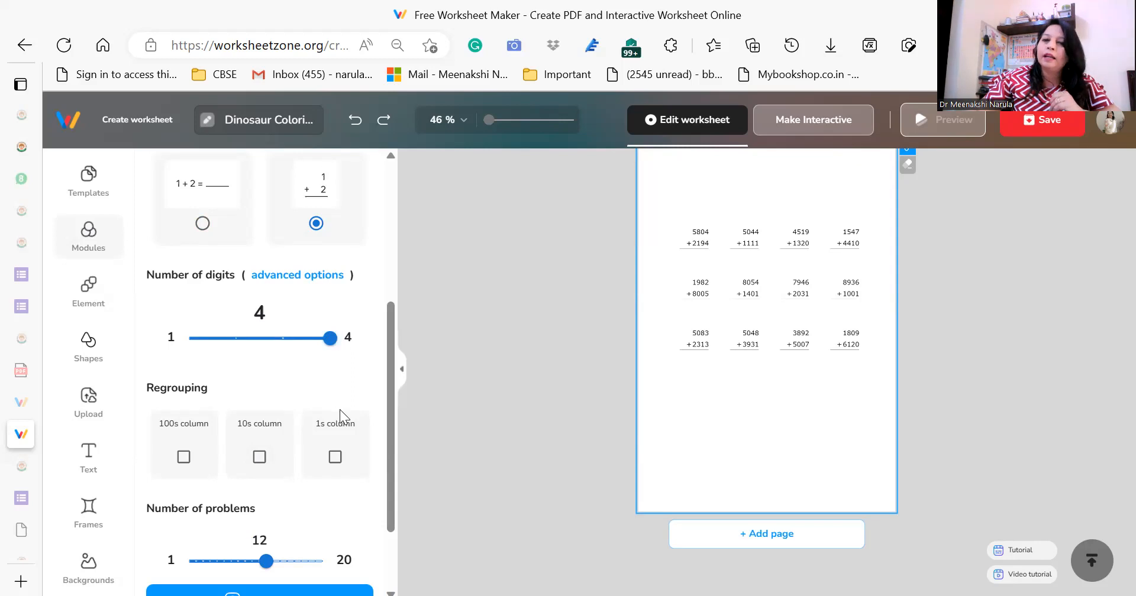
# Try regrouping in all three columns, keep it only for the 100s column, and scramble the addition problems twice.
pyautogui.click(259, 457)
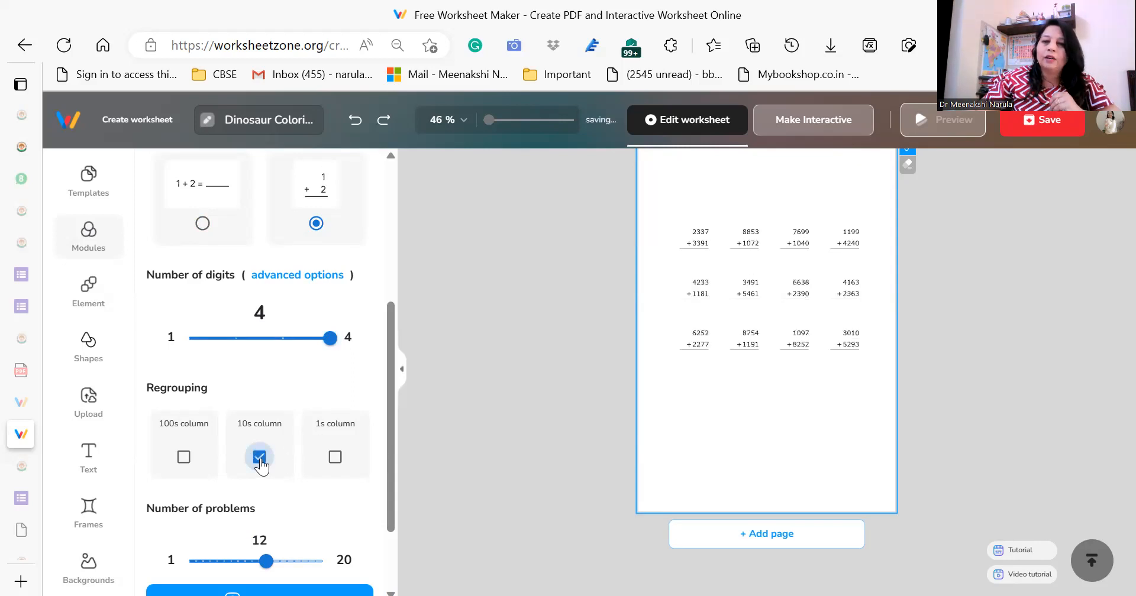
pyautogui.click(335, 458)
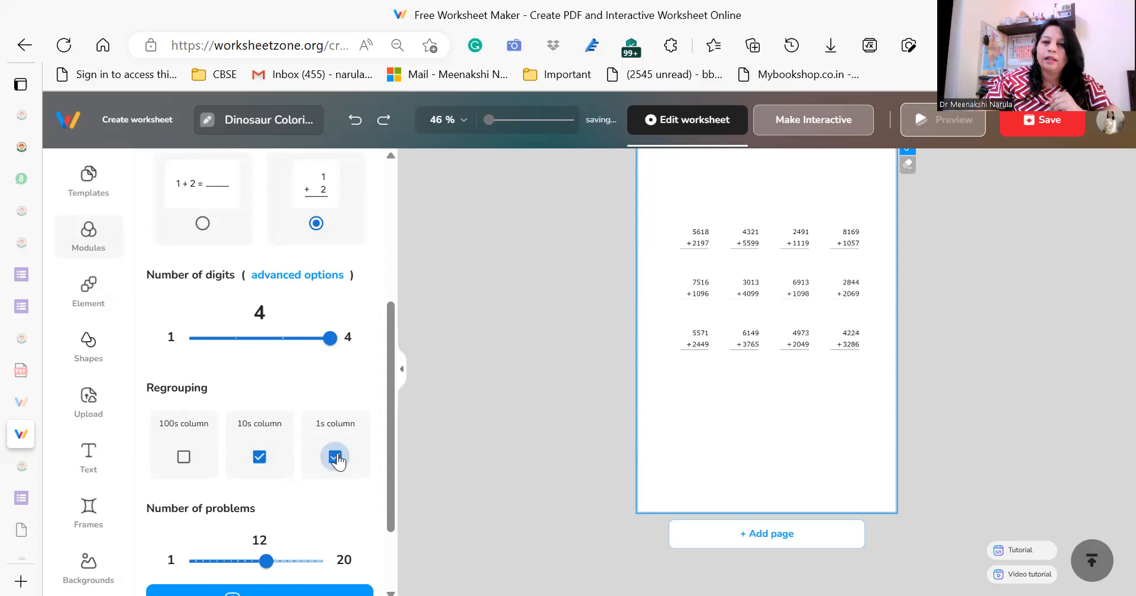
pyautogui.click(184, 458)
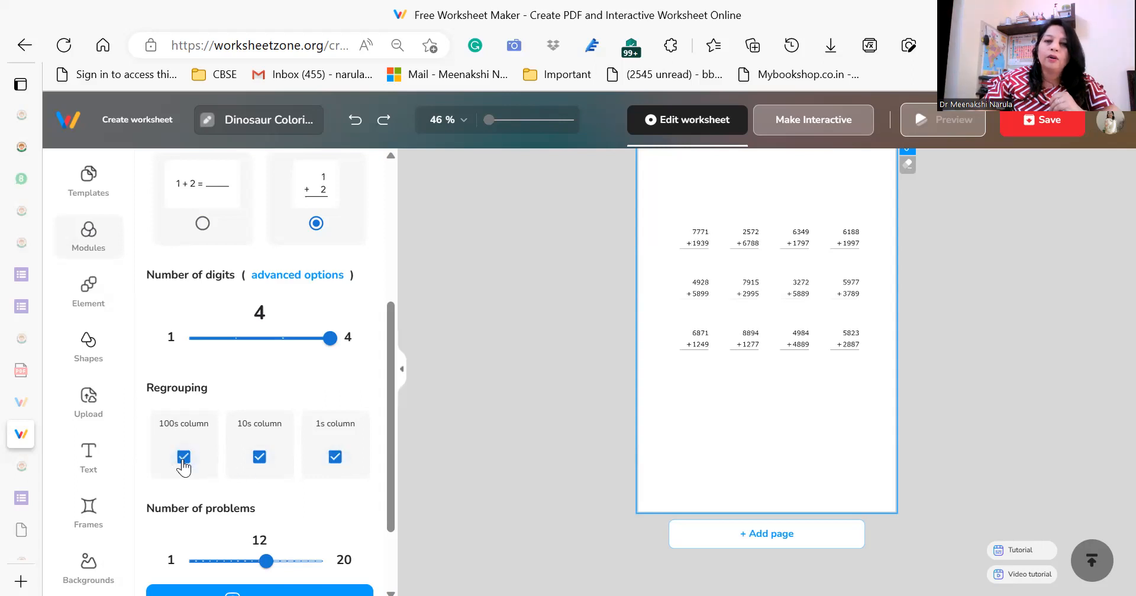
pyautogui.moveTo(391, 340); pyautogui.dragTo(391, 396)
pyautogui.click(335, 350)
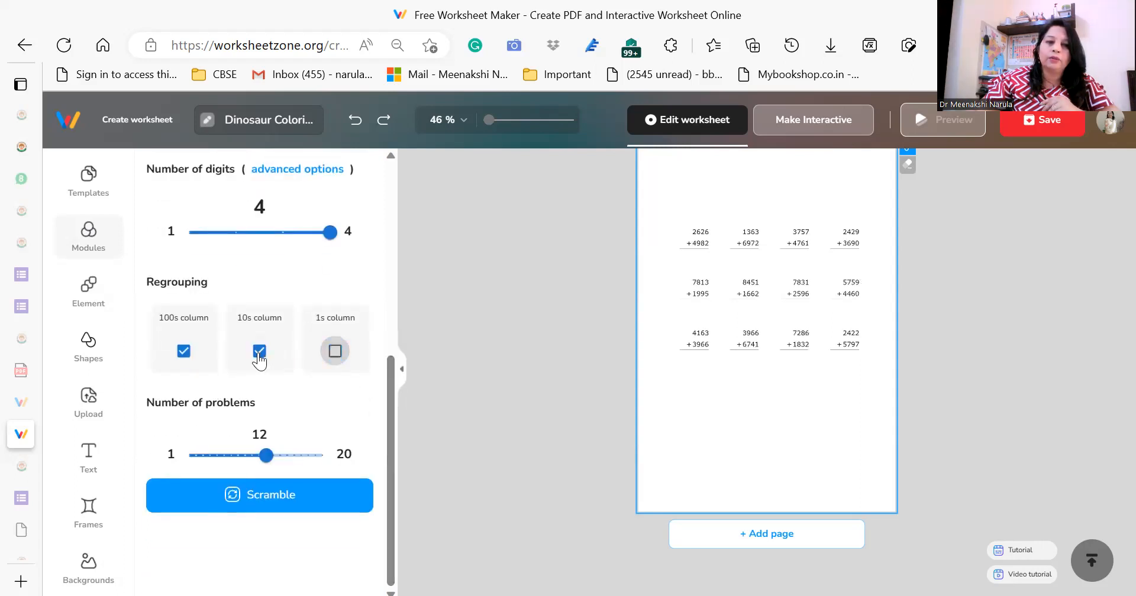
pyautogui.click(259, 353)
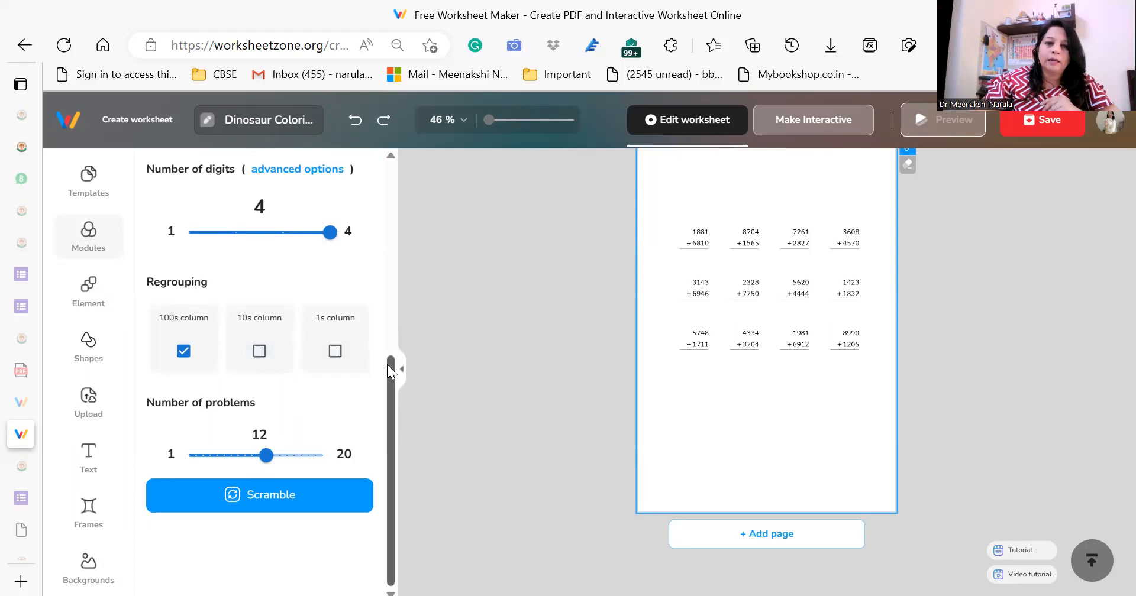
pyautogui.click(265, 497)
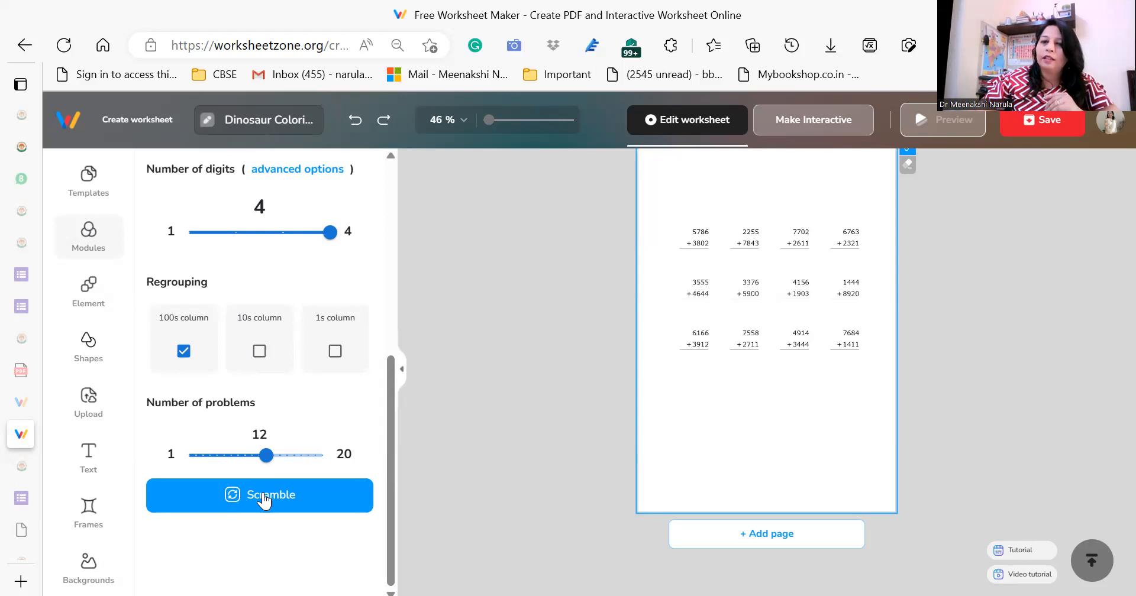
pyautogui.click(265, 497)
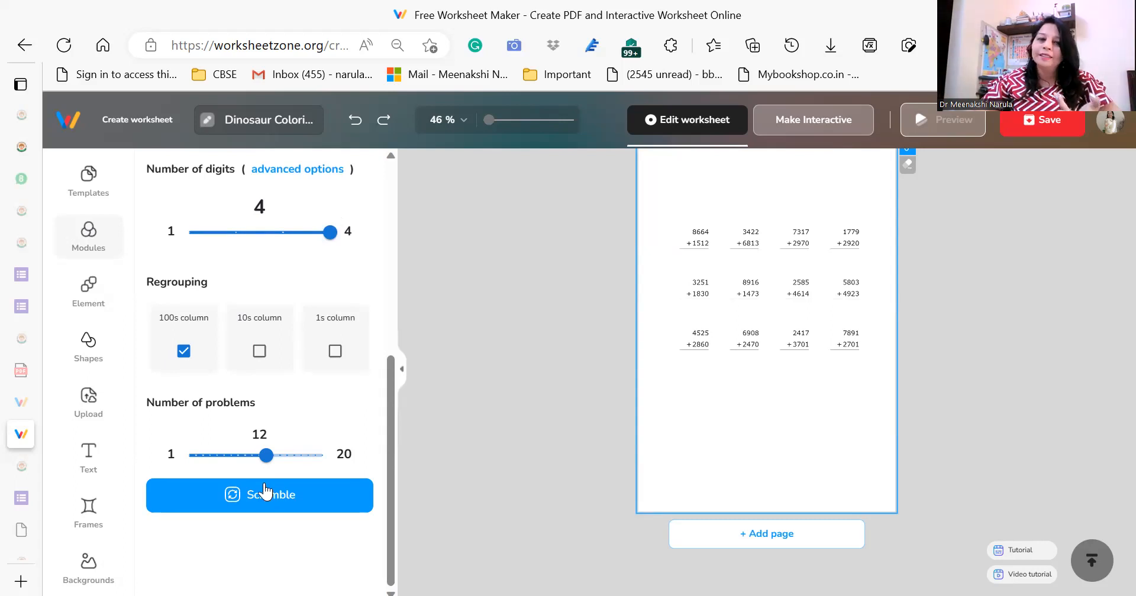
# Insert a Division problem set on the addition page and another one on a newly added page.
pyautogui.moveTo(390, 402); pyautogui.dragTo(403, 202)
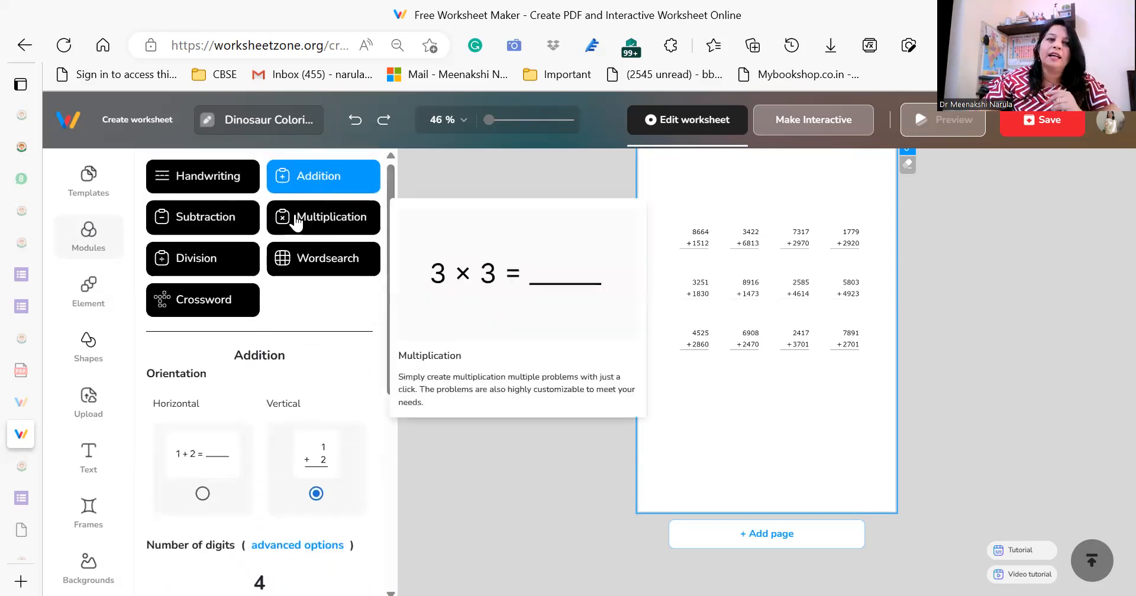
pyautogui.click(218, 266)
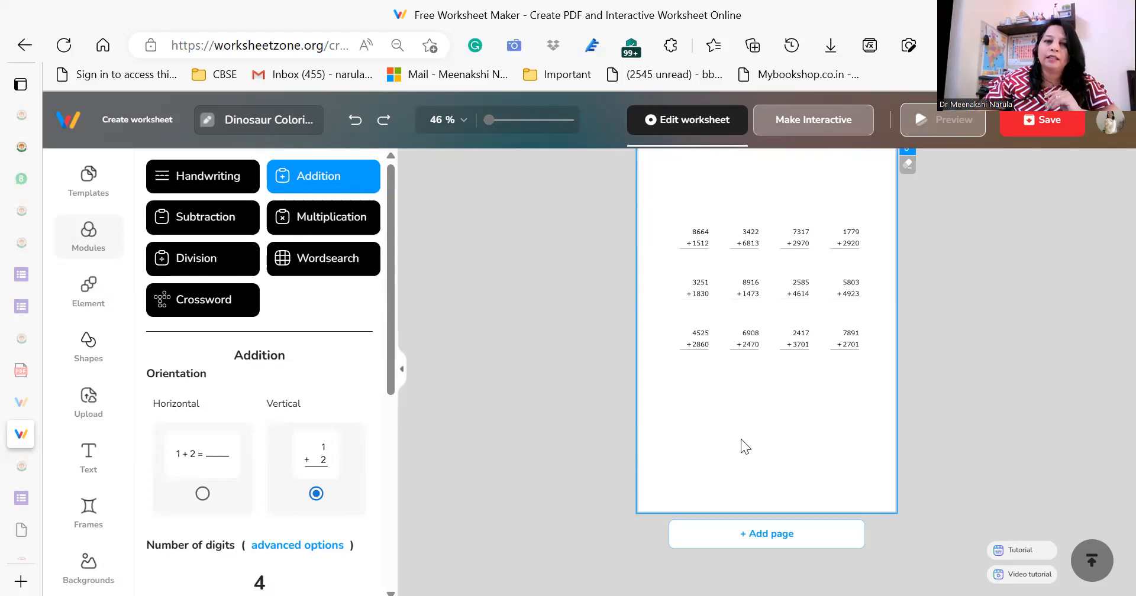
pyautogui.click(787, 539)
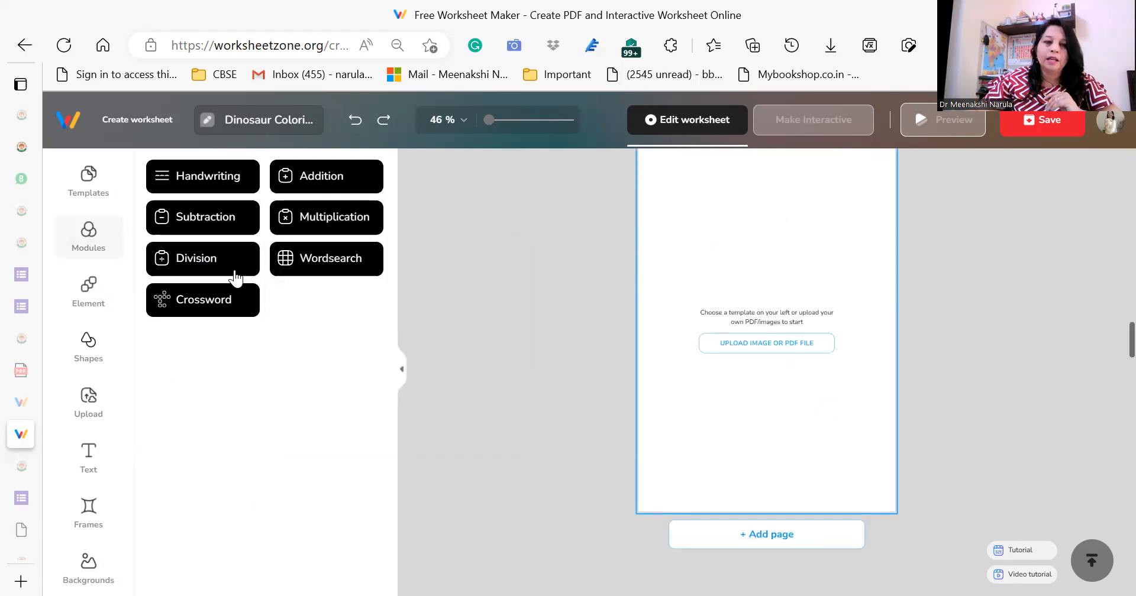
pyautogui.click(224, 263)
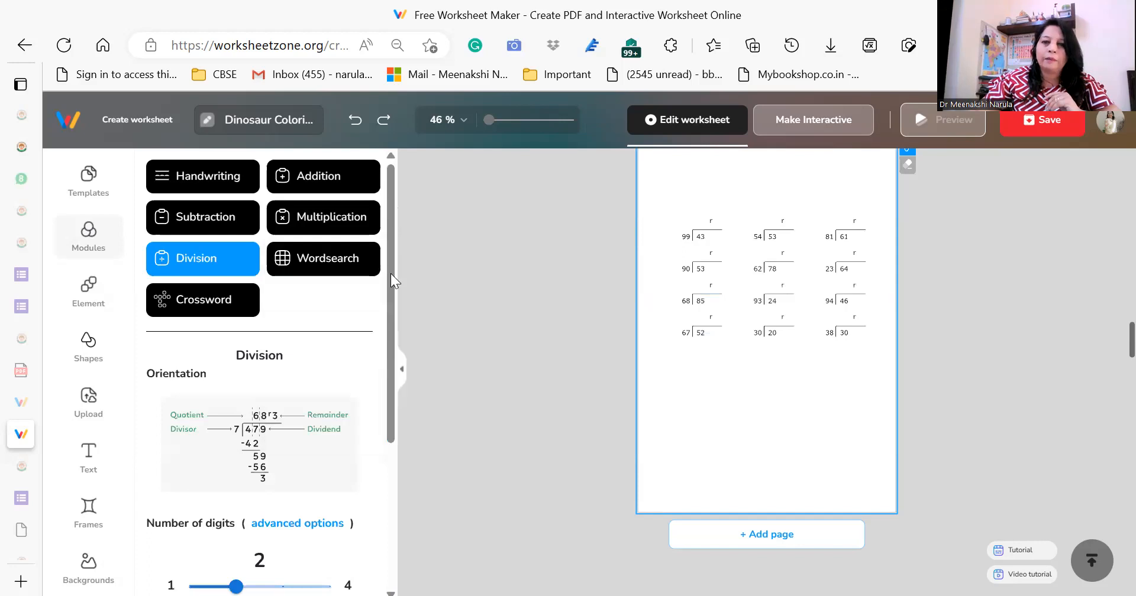
# Try 3 and 4 digits for the division problems, set them to 1 digit, and switch to the advanced range options.
pyautogui.scroll(-3, 391, 273)
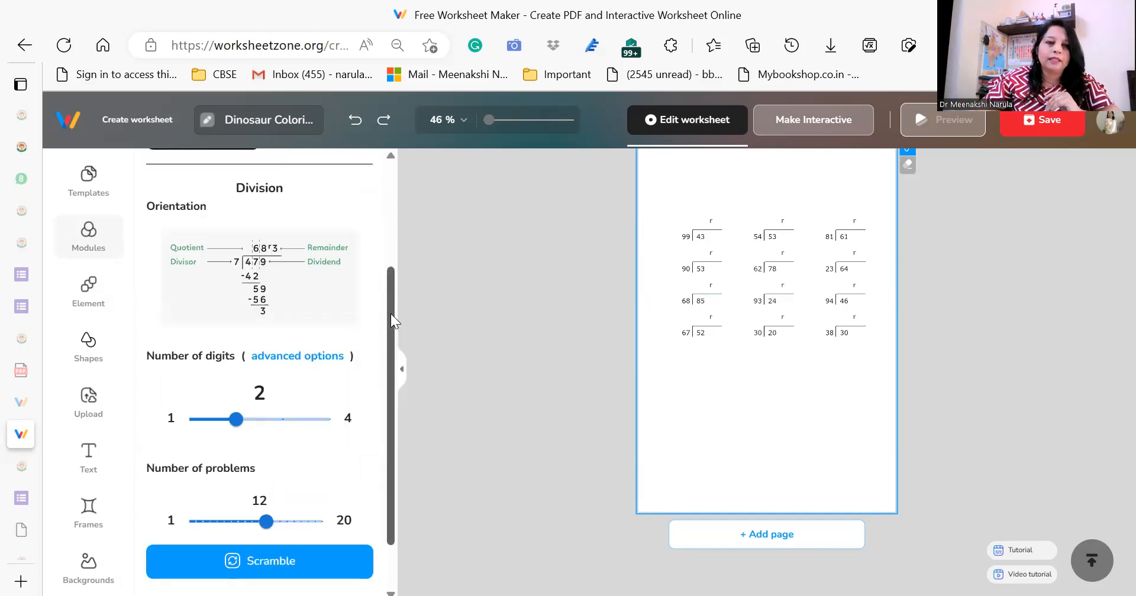
pyautogui.scroll(-1, 391, 337)
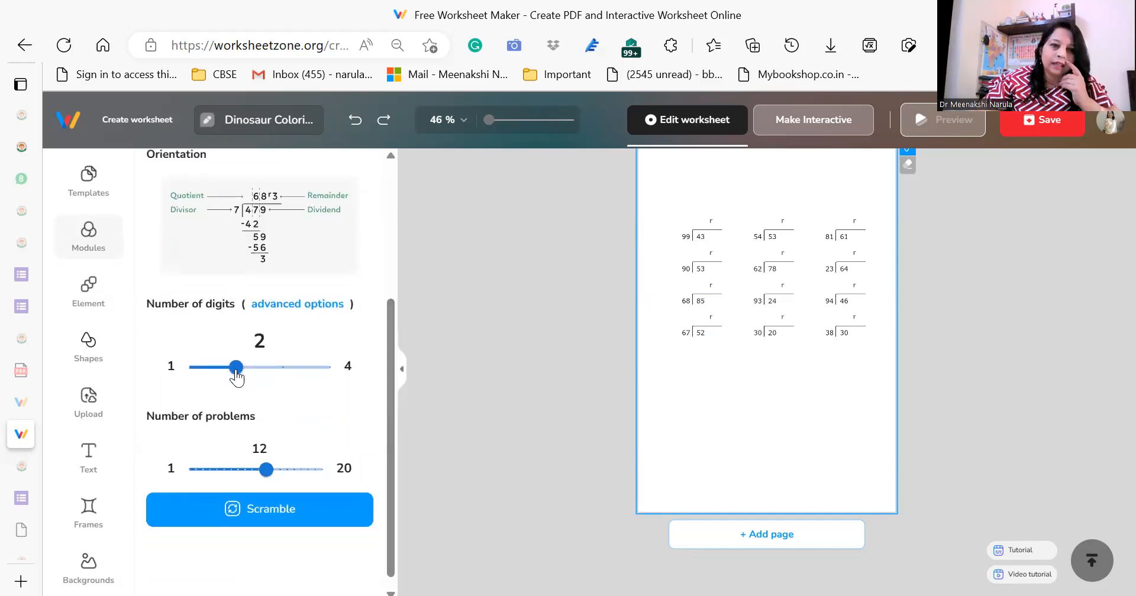
pyautogui.click(276, 367)
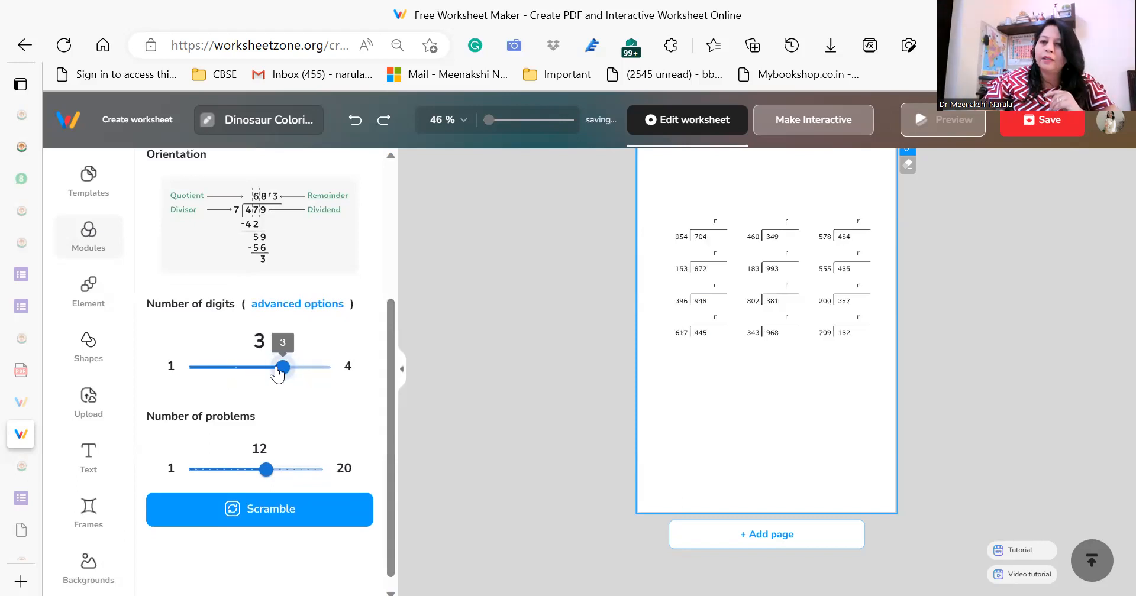
pyautogui.moveTo(278, 370); pyautogui.dragTo(326, 369)
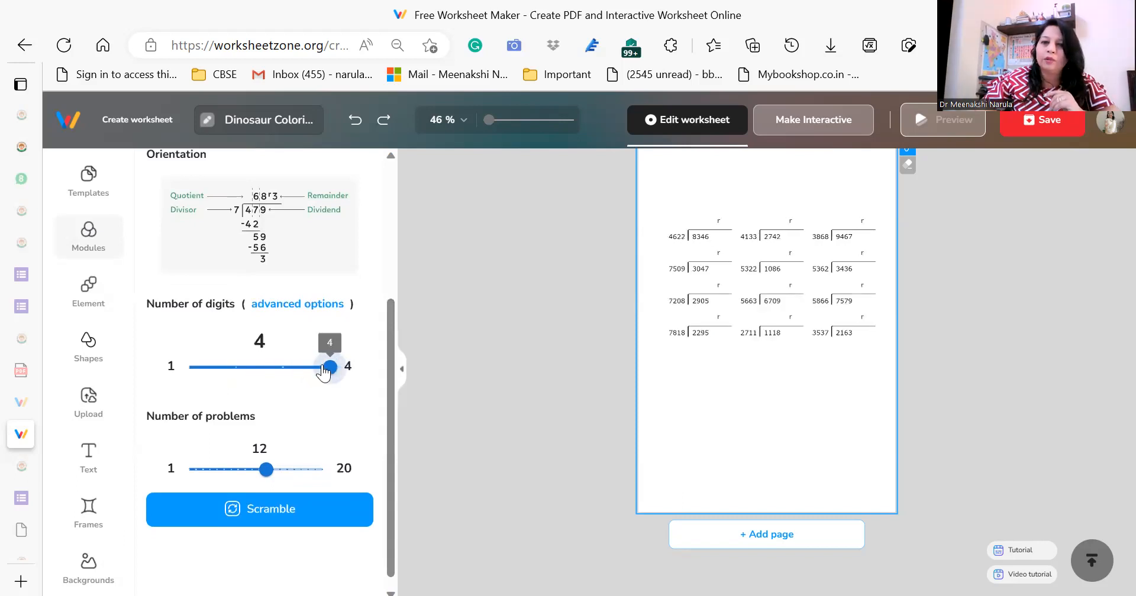
pyautogui.click(290, 373)
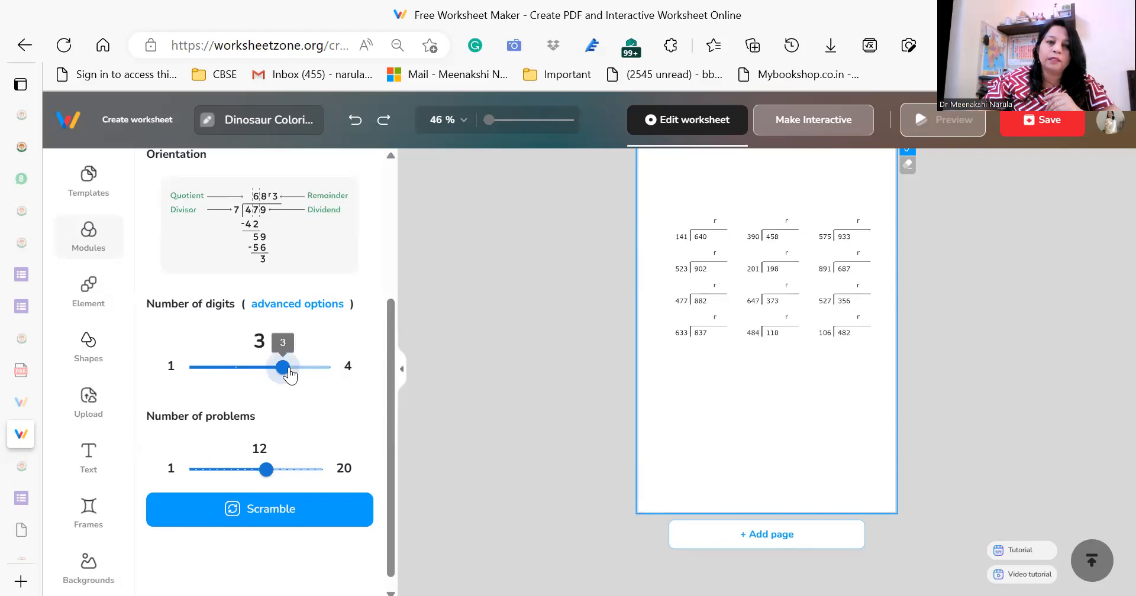
pyautogui.click(193, 365)
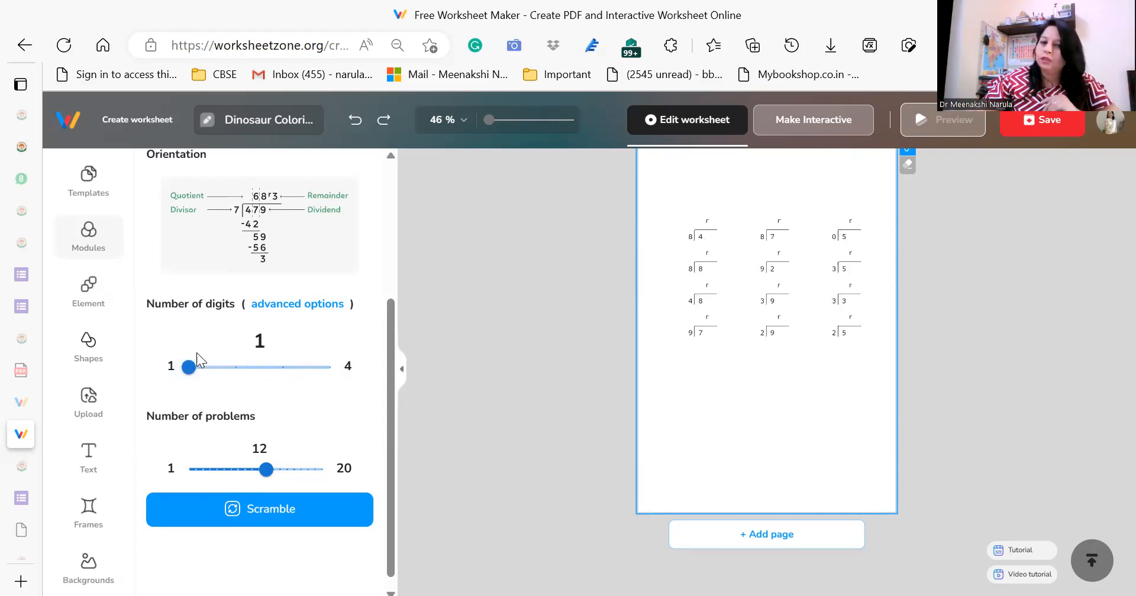
pyautogui.click(305, 309)
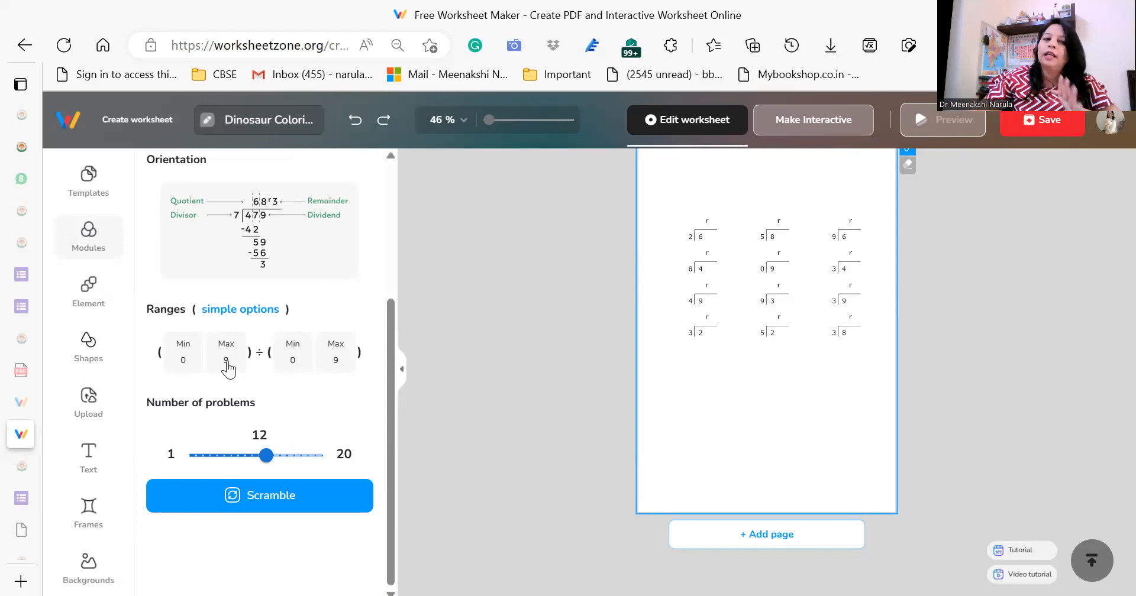
pyautogui.moveTo(387, 338); pyautogui.dragTo(406, 234)
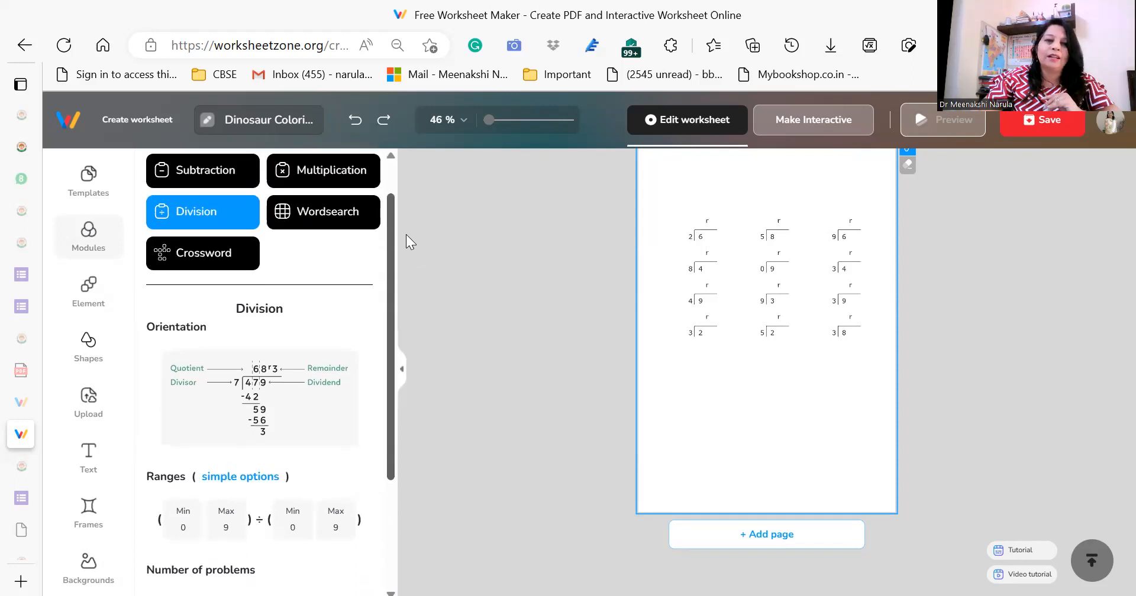
# Insert a Crossword module on the division page and another one on a newly added blank page.
pyautogui.scroll(1, 405, 227)
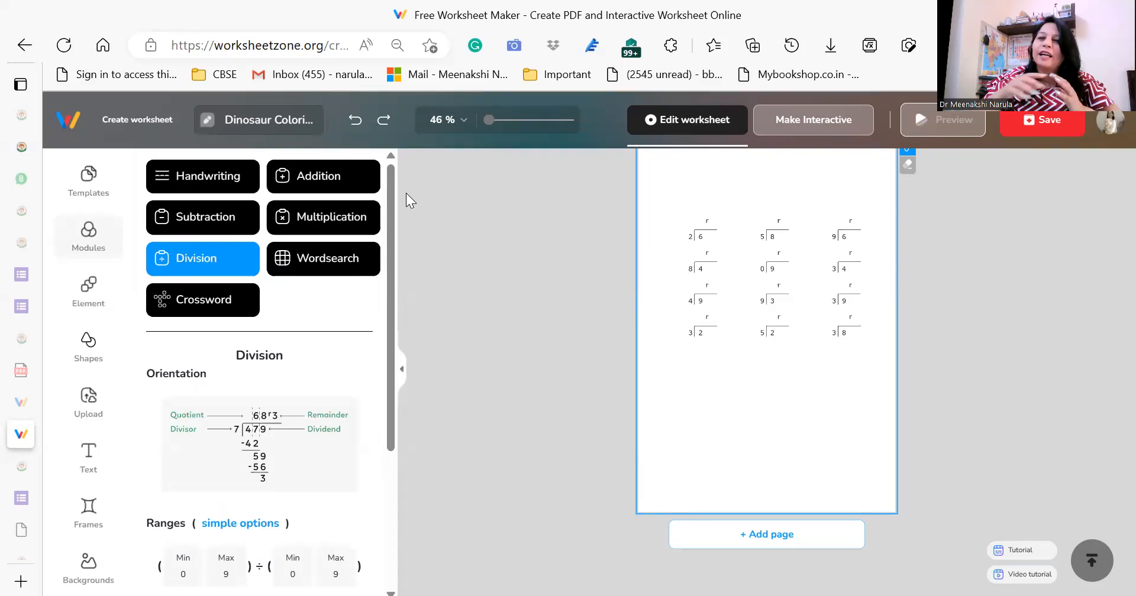
pyautogui.click(219, 305)
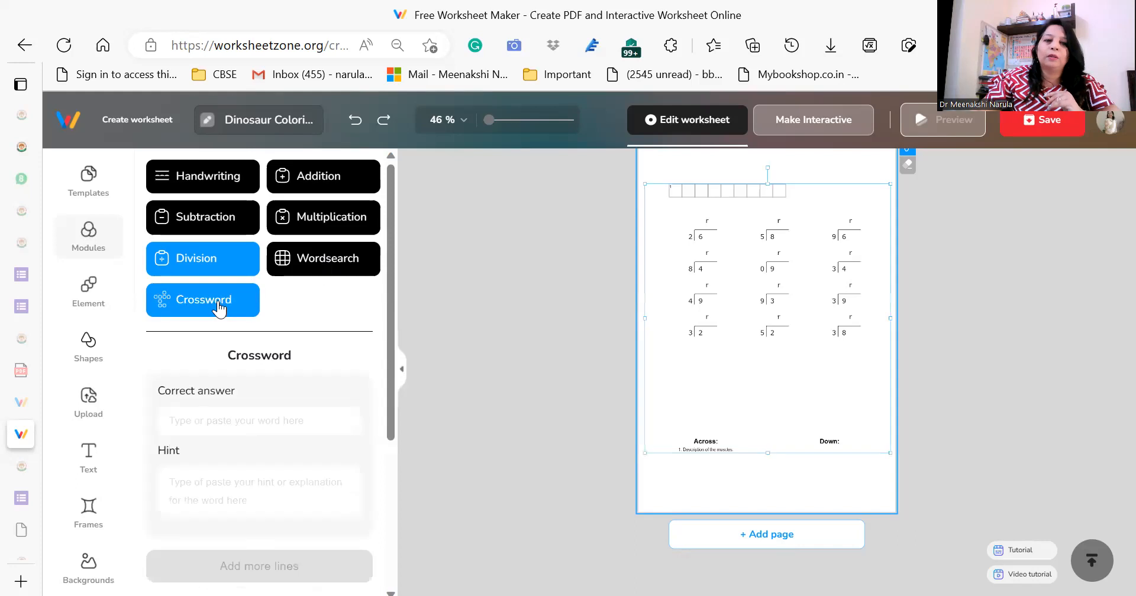
pyautogui.click(744, 535)
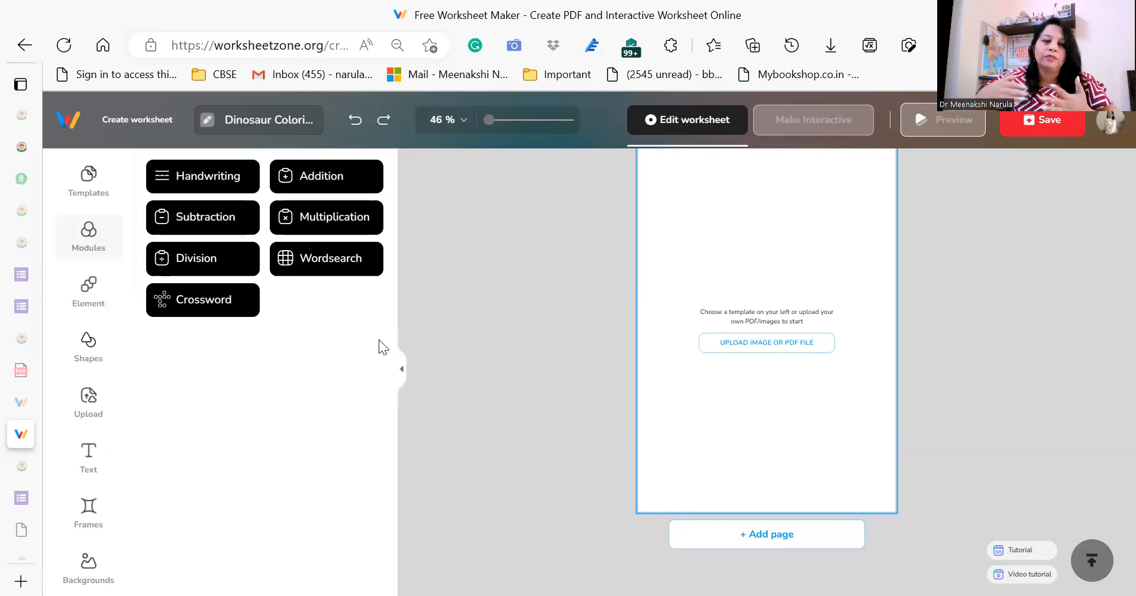
pyautogui.click(205, 307)
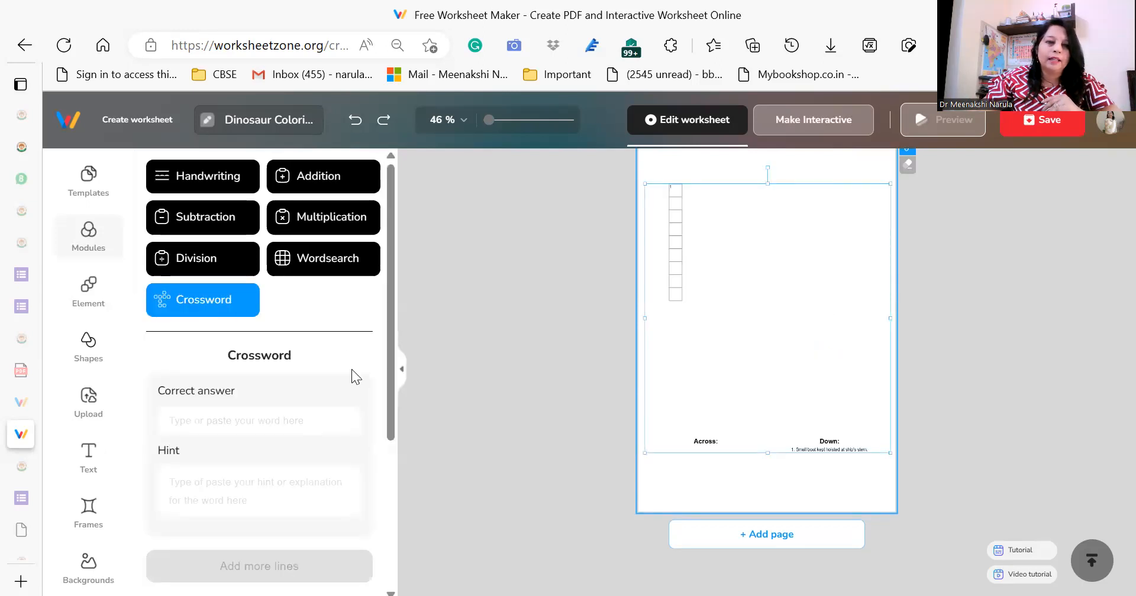
pyautogui.moveTo(388, 339); pyautogui.dragTo(389, 401)
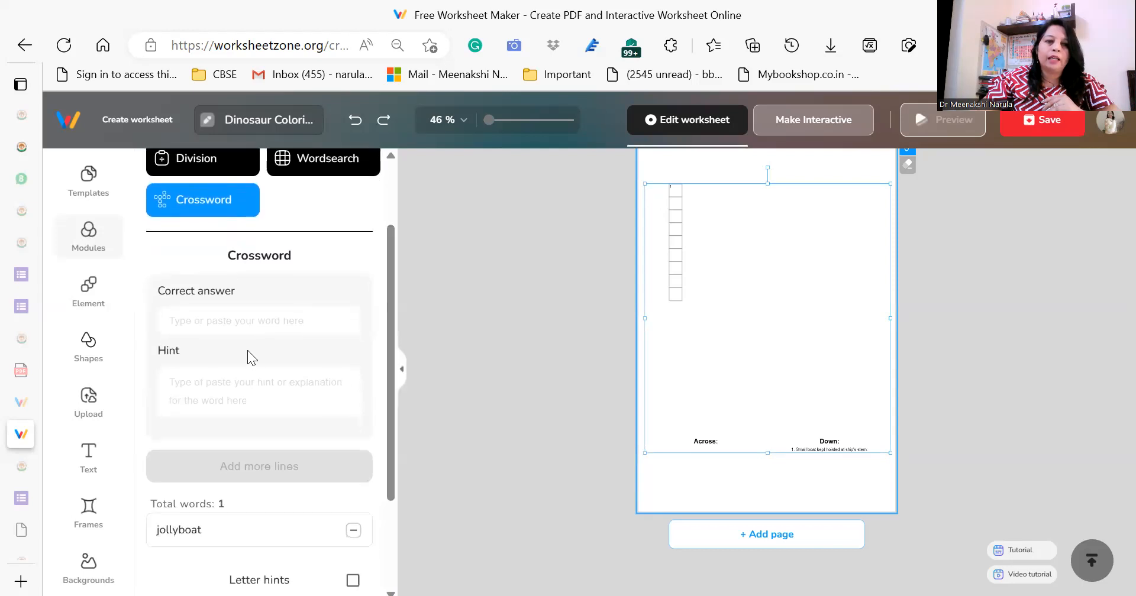
# Add the answer Owl with the hint "Nocturnal" to the crossword on the new page.
pyautogui.click(233, 383)
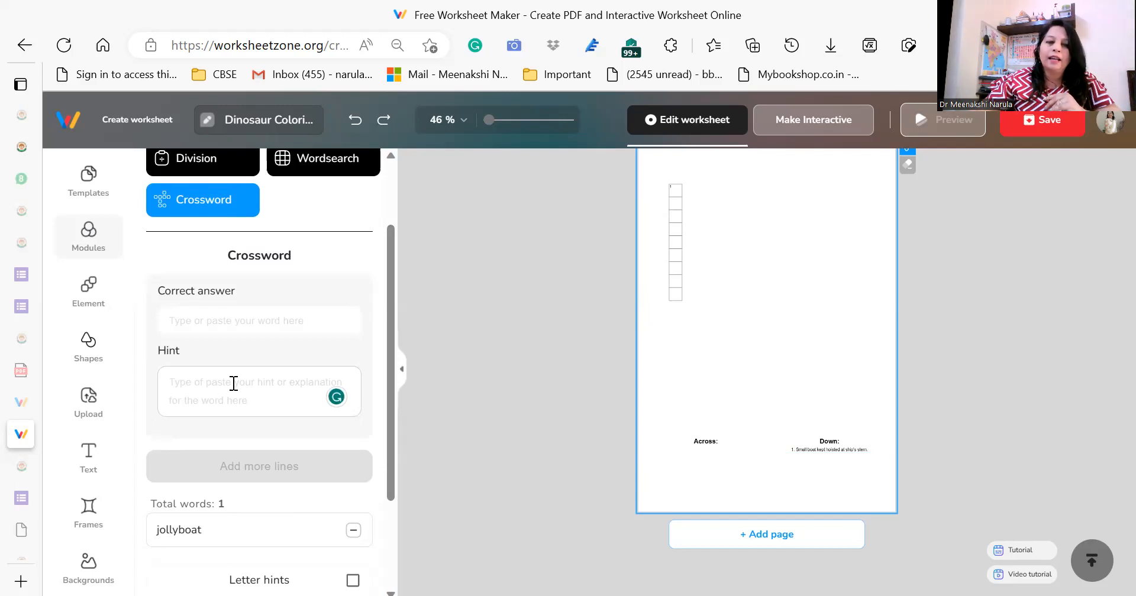
pyautogui.scroll(-2, 389, 385)
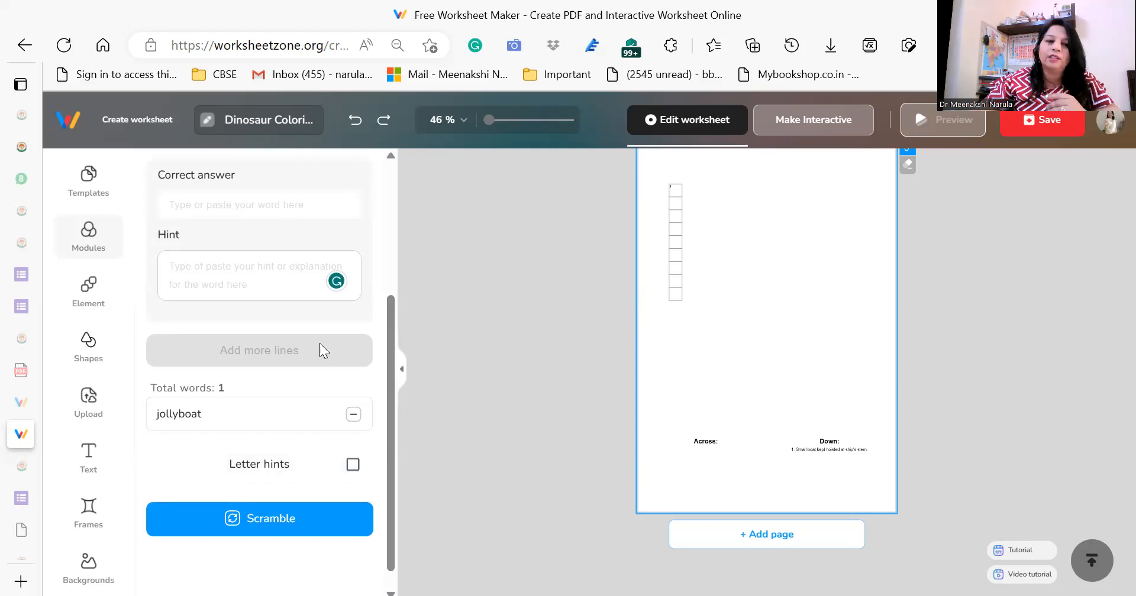
pyautogui.scroll(2, 390, 333)
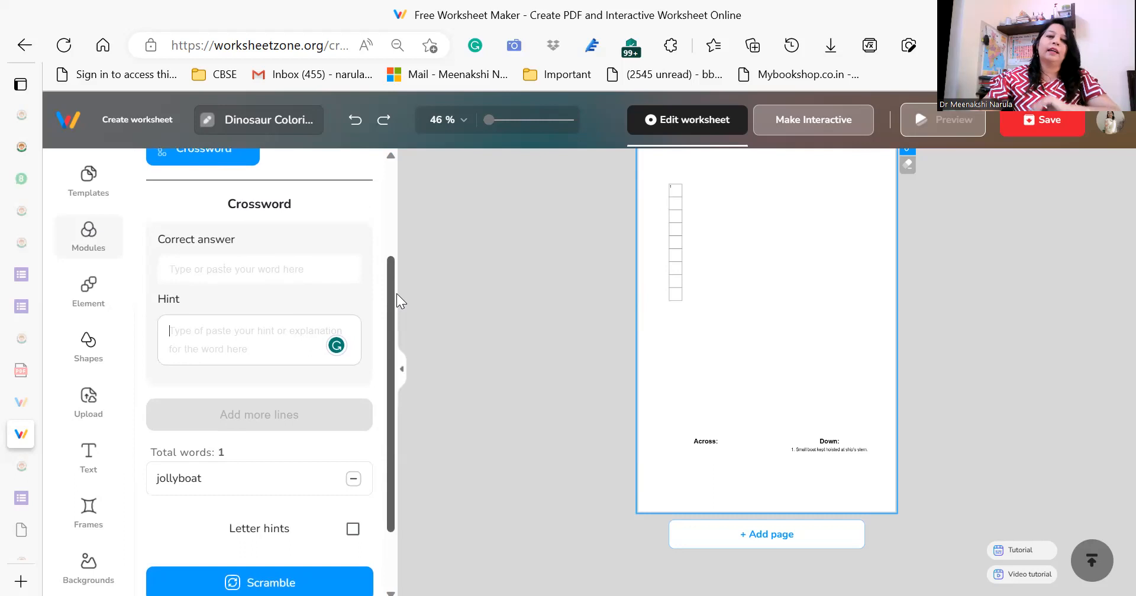
pyautogui.click(219, 288)
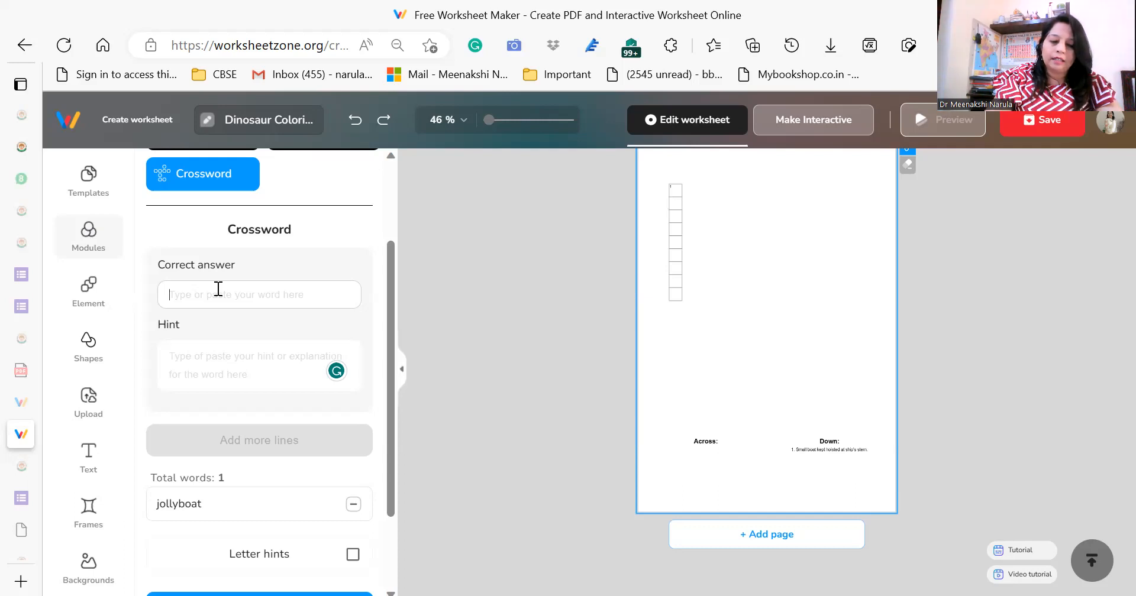
pyautogui.write('Owl')
pyautogui.click(226, 359)
pyautogui.write('N')
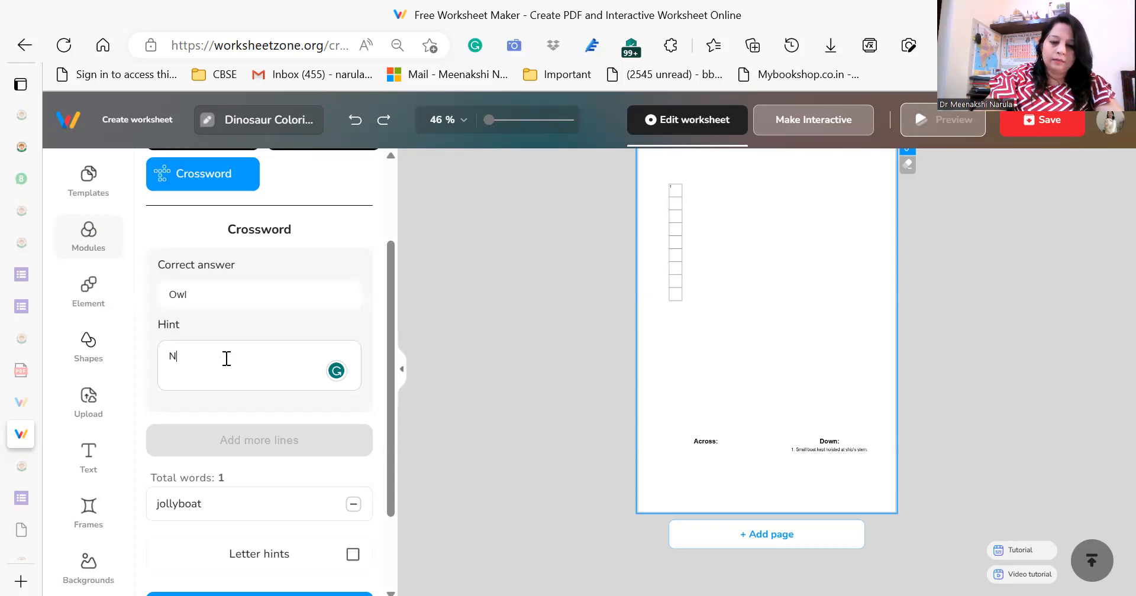
pyautogui.write('octurnal')
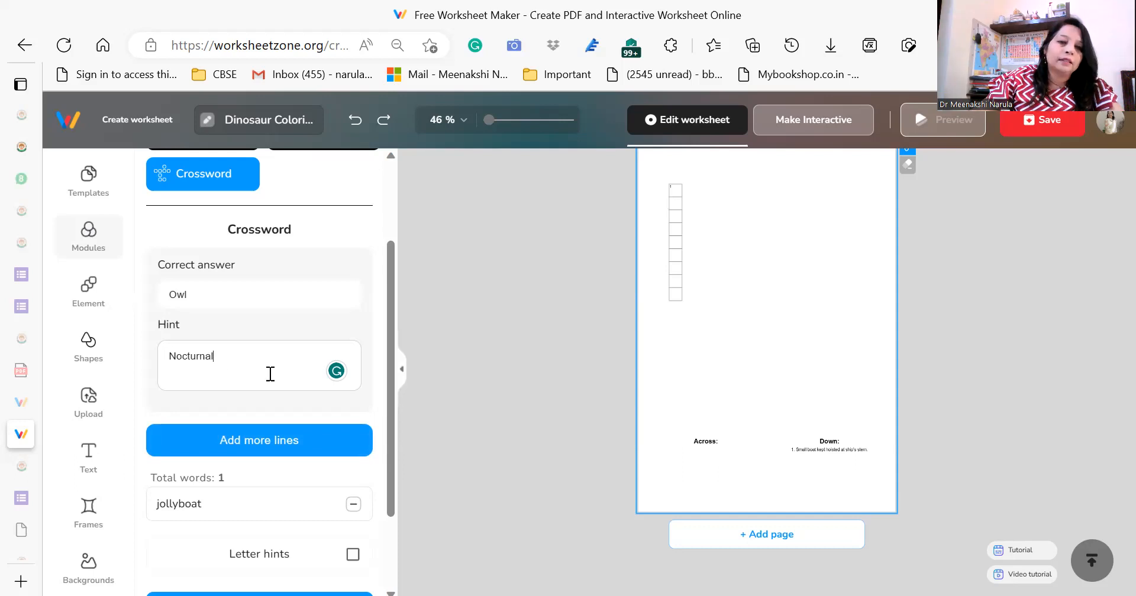
pyautogui.click(258, 443)
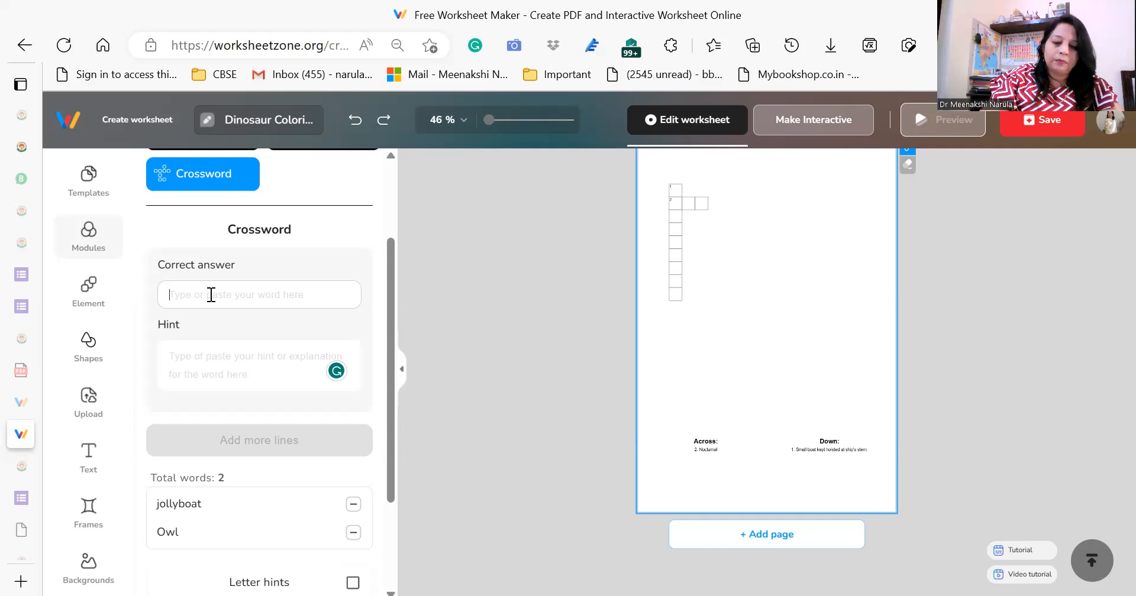
pyautogui.write('Petand')
pyautogui.press('BackSpace')
pyautogui.press('BackSpace')
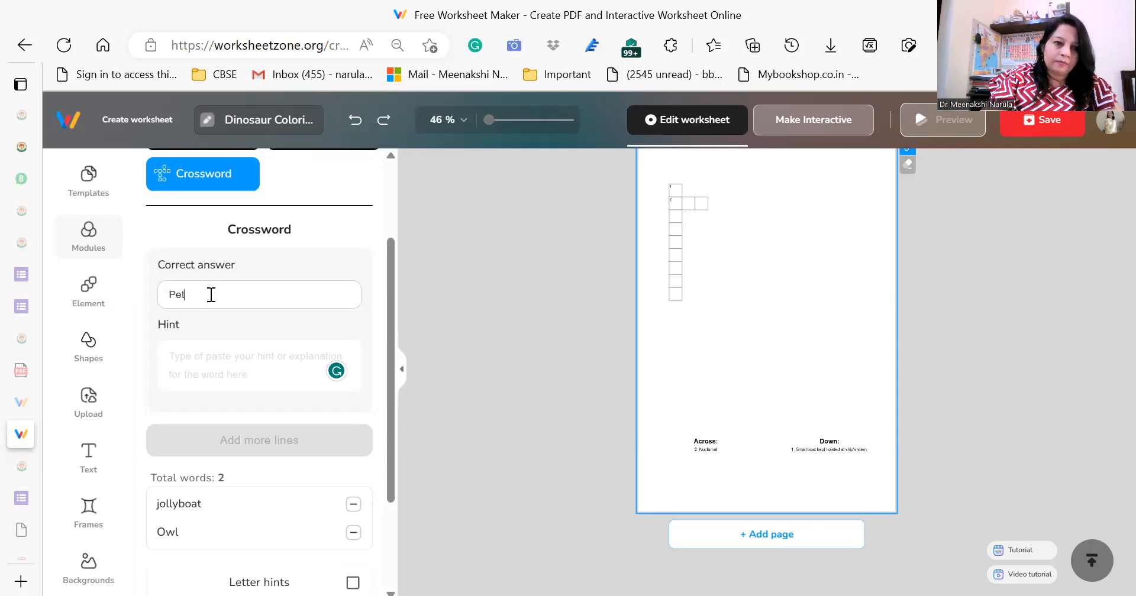
pyautogui.write('and')
pyautogui.press('BackSpace')
pyautogui.press('BackSpace')
pyautogui.press('BackSpace')
pyautogui.press('BackSpace')
pyautogui.press('BackSpace')
pyautogui.press('BackSpace')
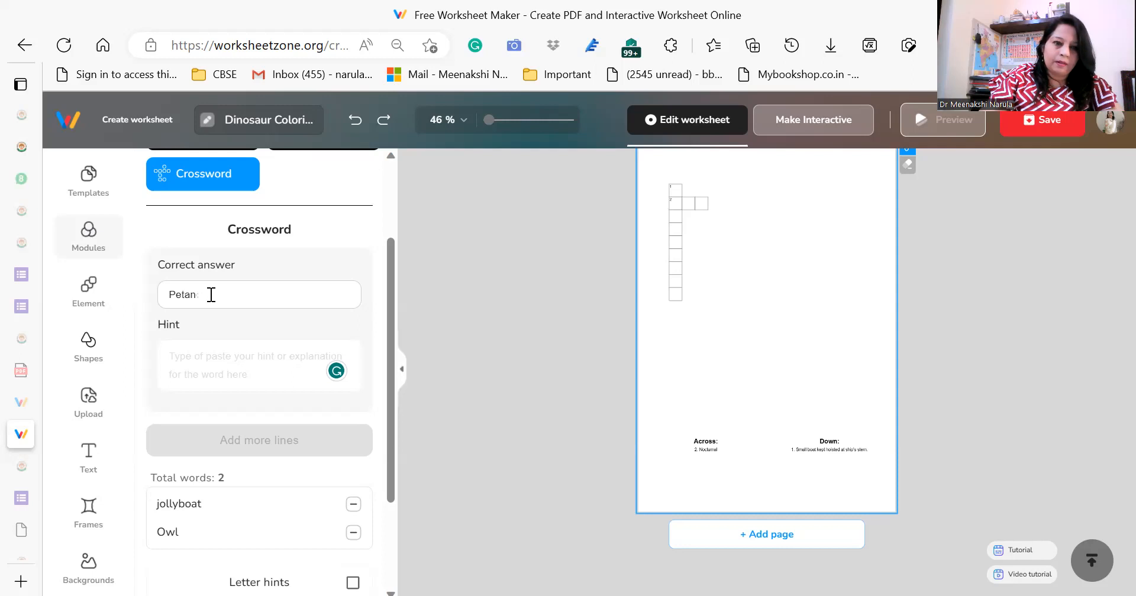
# Add the answer Dog with the hint "Pet and Human's friend" to the crossword.
pyautogui.write('Dog')
pyautogui.click(211, 366)
pyautogui.write('Pet')
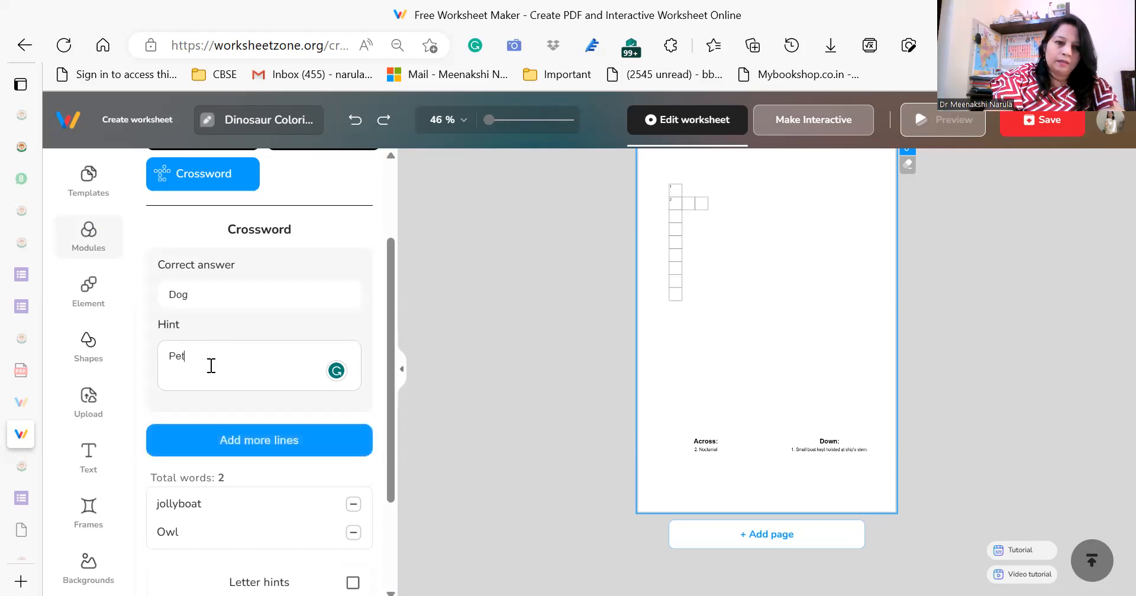
pyautogui.write(' and M')
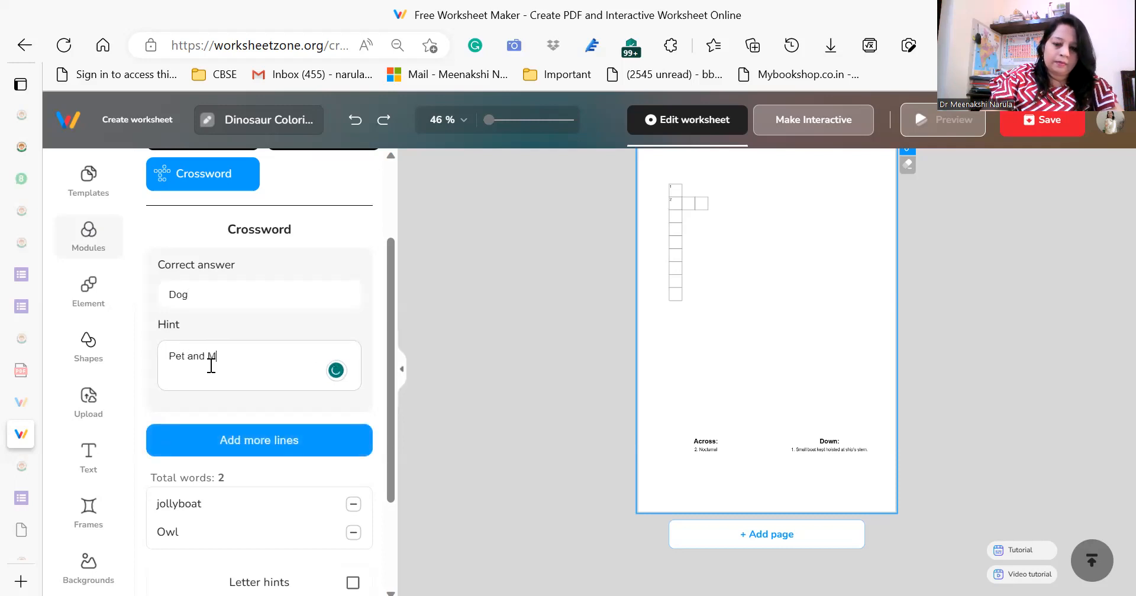
pyautogui.press('BackSpace')
pyautogui.write("Human's")
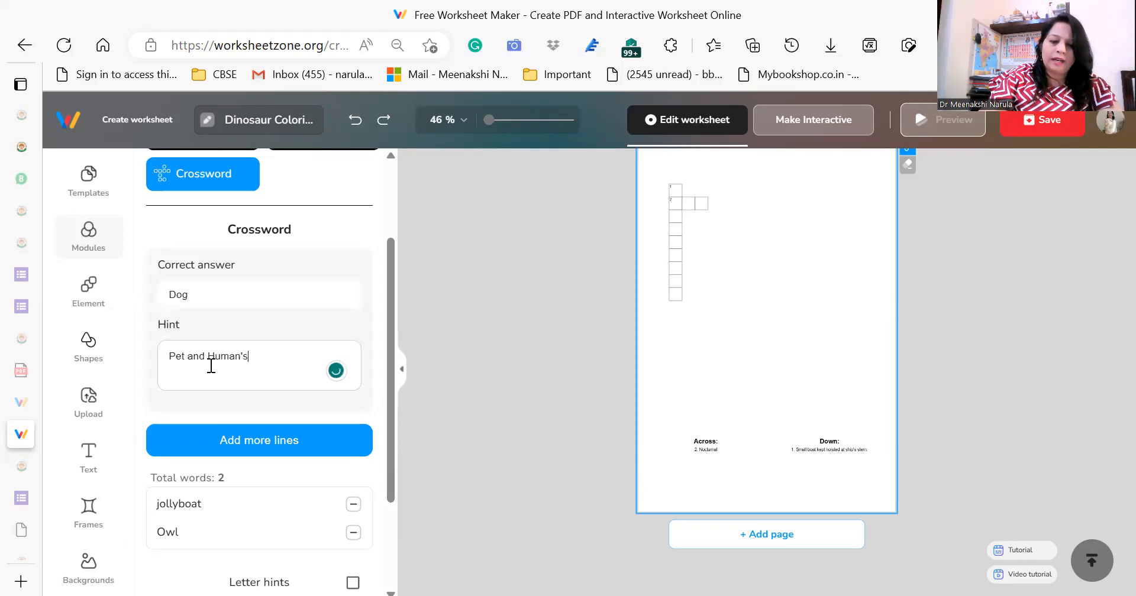
pyautogui.write(' friend')
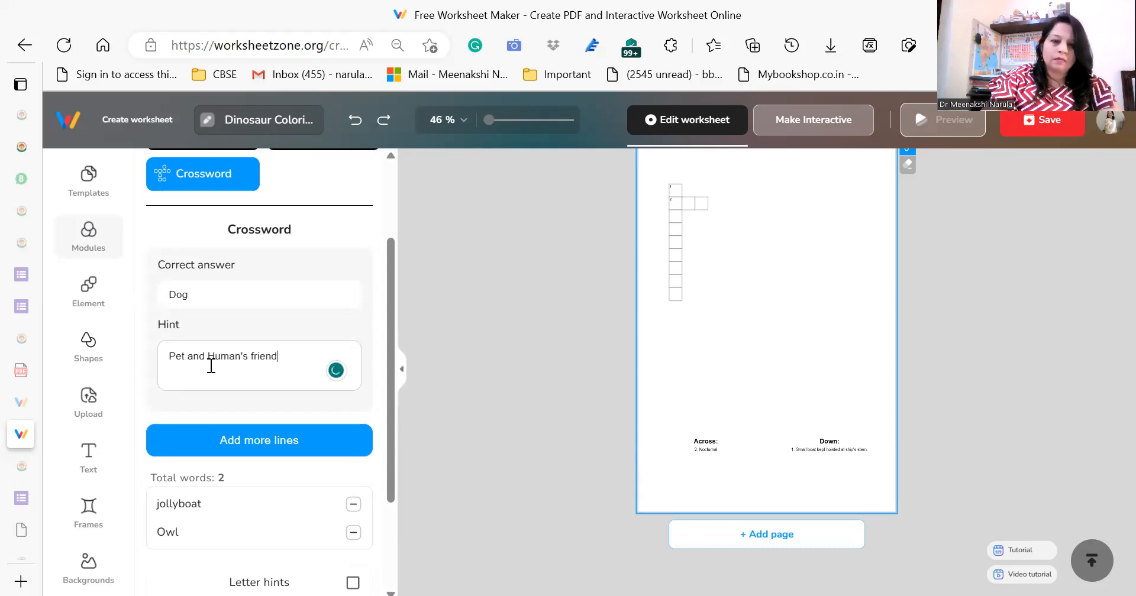
pyautogui.click(241, 439)
# Remove the default word jollyboat from the crossword's word list.
pyautogui.moveTo(388, 321); pyautogui.dragTo(388, 386)
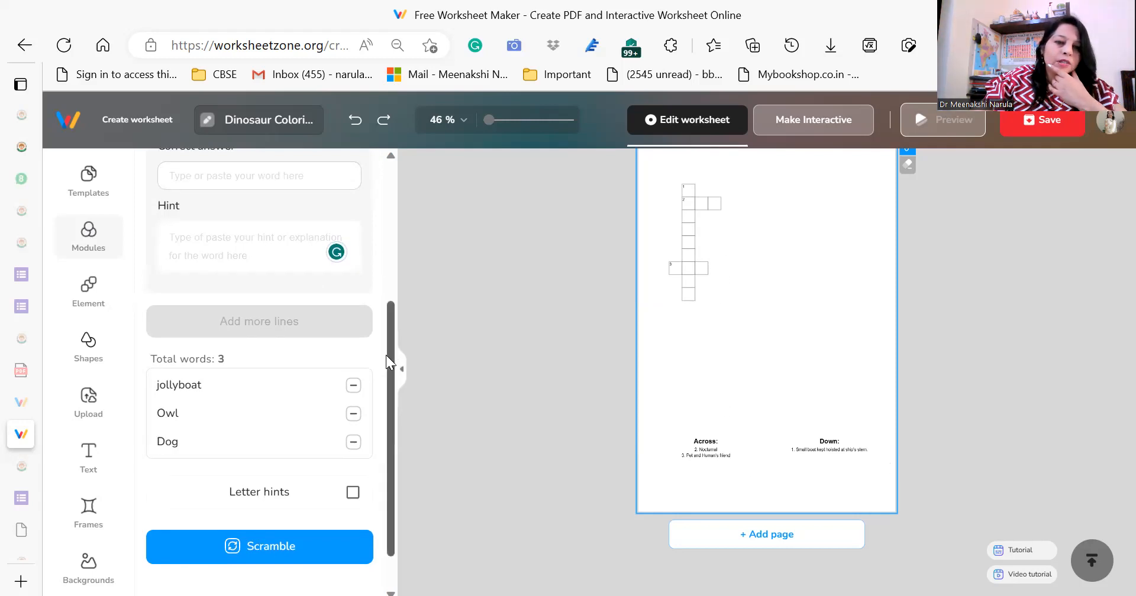
pyautogui.moveTo(396, 355); pyautogui.dragTo(394, 374)
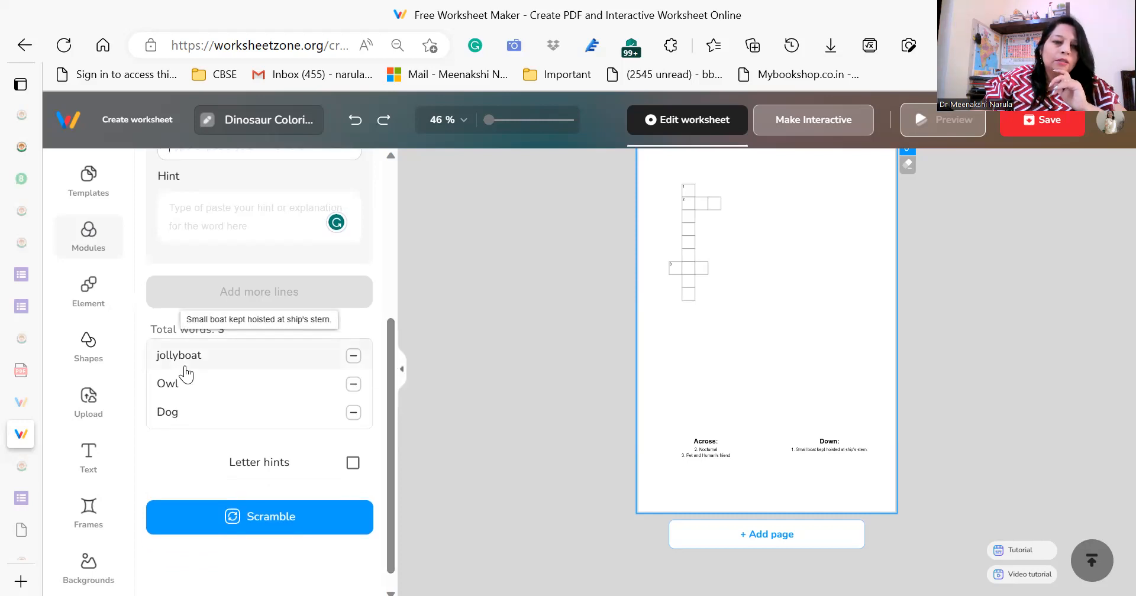
pyautogui.click(353, 357)
# Add the answer Evaporation with the hint "Water changing into vapours" to the crossword.
pyautogui.moveTo(390, 342); pyautogui.dragTo(401, 257)
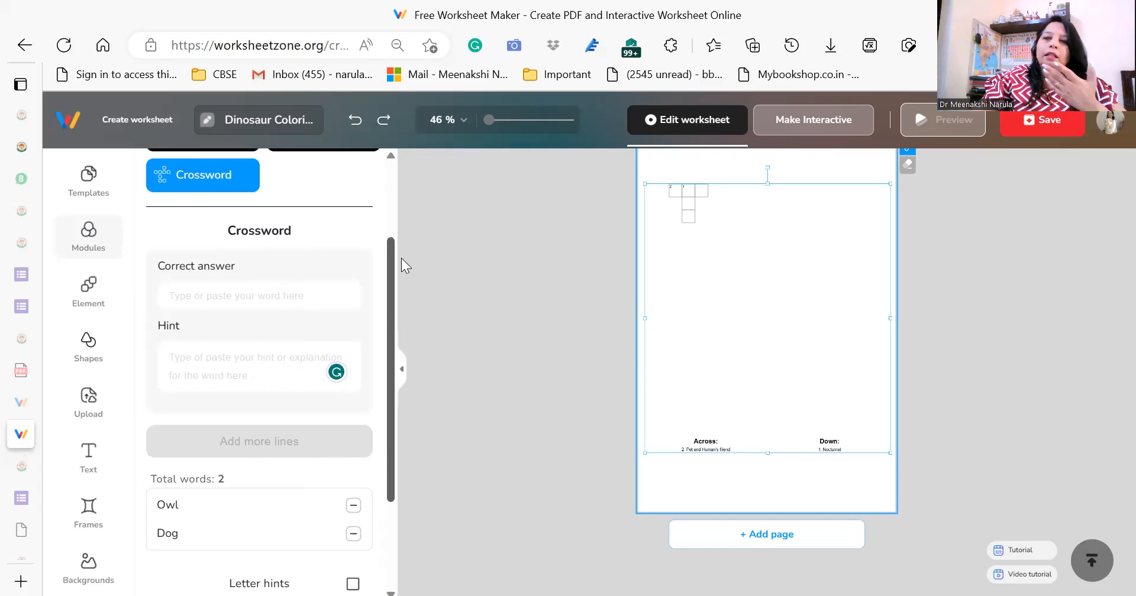
pyautogui.click(200, 301)
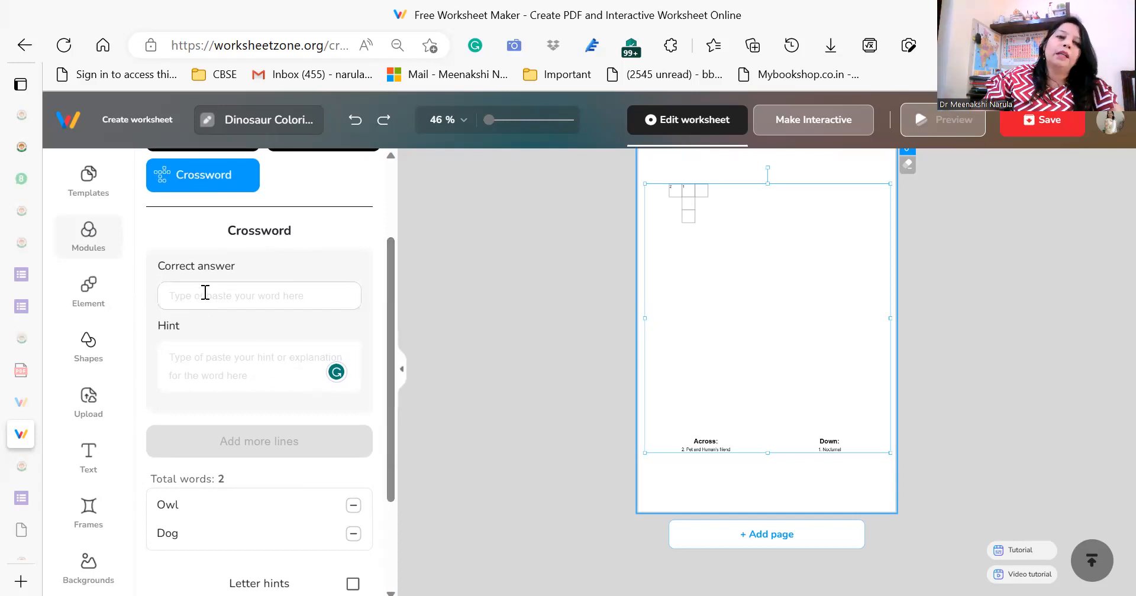
pyautogui.click(178, 348)
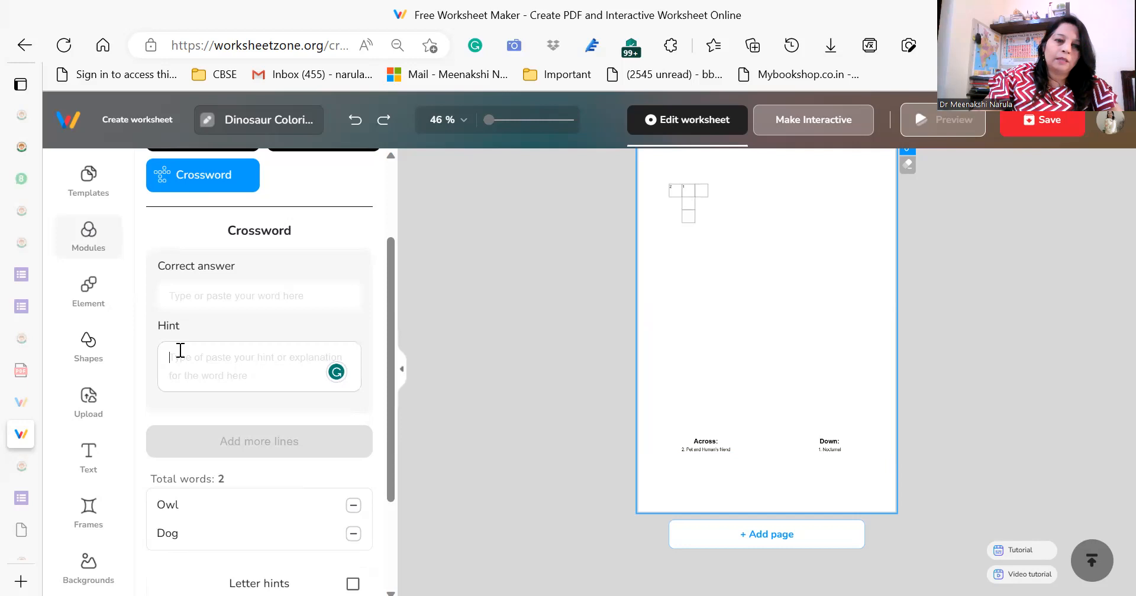
pyautogui.write('Water changing into vapurs')
pyautogui.click(286, 293)
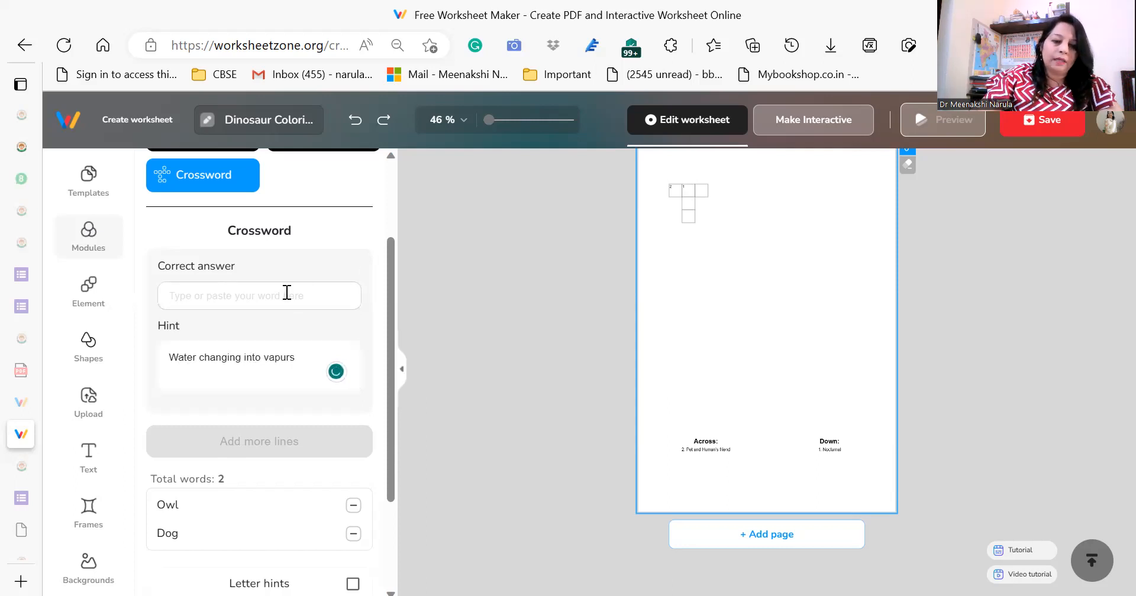
pyautogui.write('Evaporation')
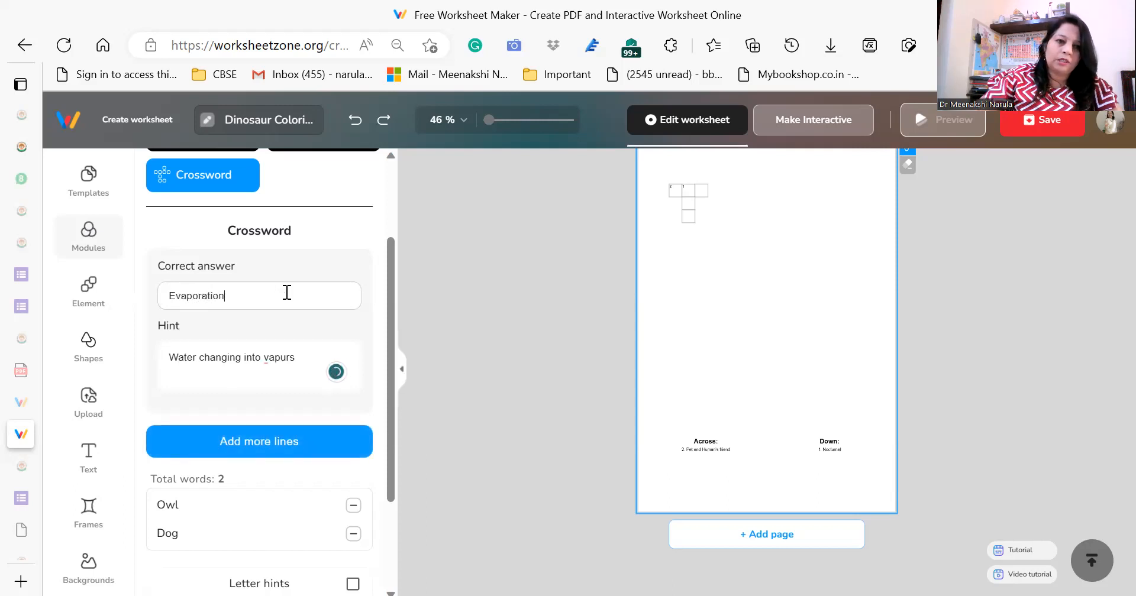
pyautogui.click(276, 358)
pyautogui.click(286, 383)
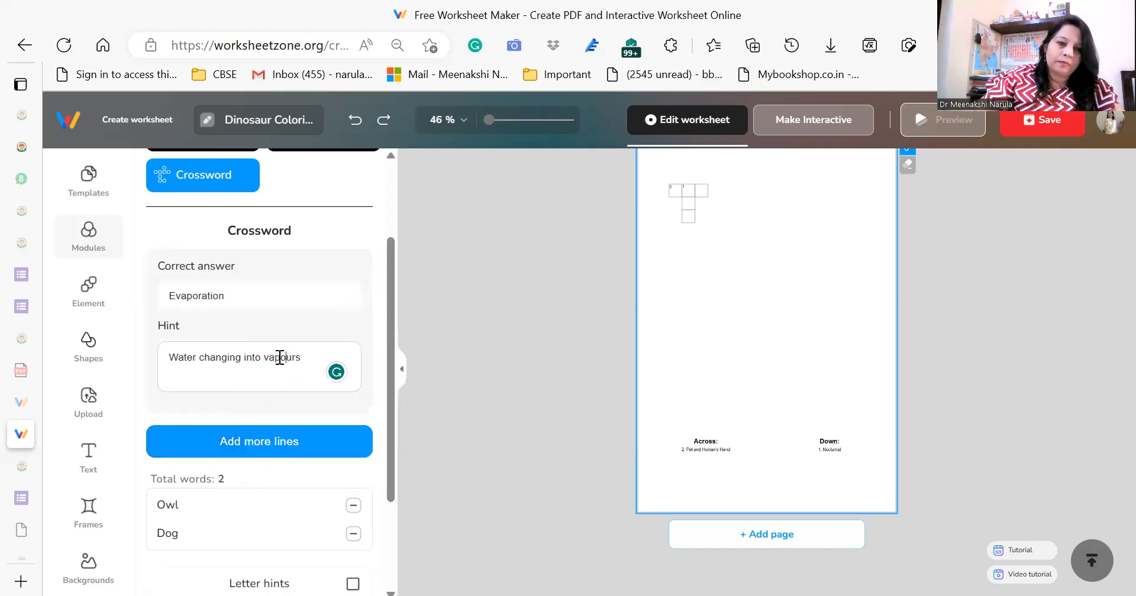
pyautogui.click(253, 440)
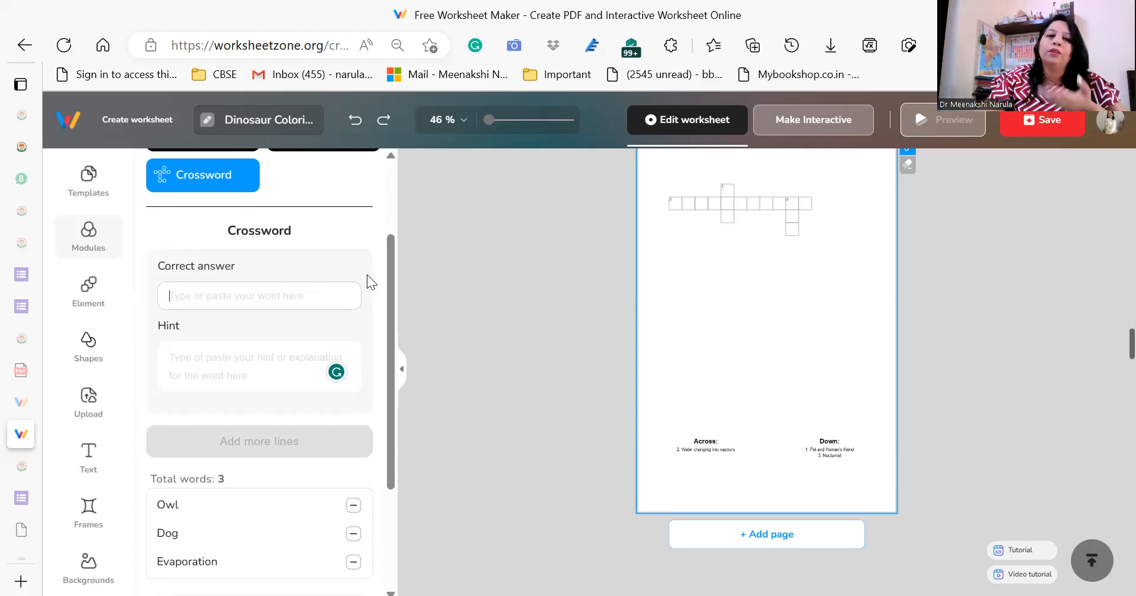
# Switch the worksheet to interactive mode, choose the Wordsearch interaction and view the previews of other interaction types such as Matching and Drag.
pyautogui.moveTo(391, 270); pyautogui.dragTo(393, 319)
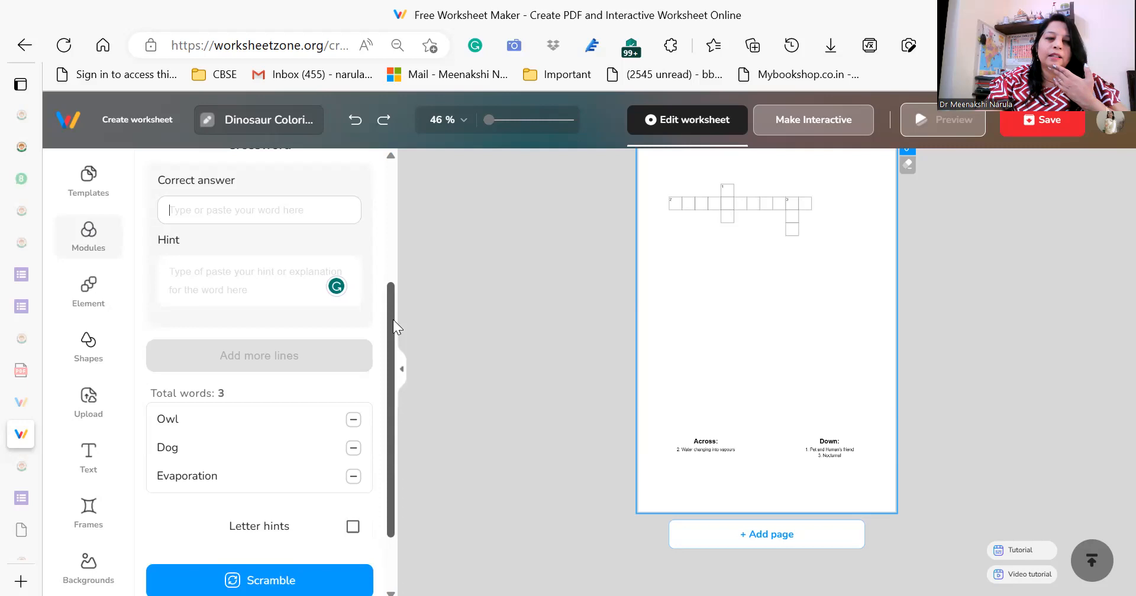
pyautogui.moveTo(393, 320); pyautogui.dragTo(407, 202)
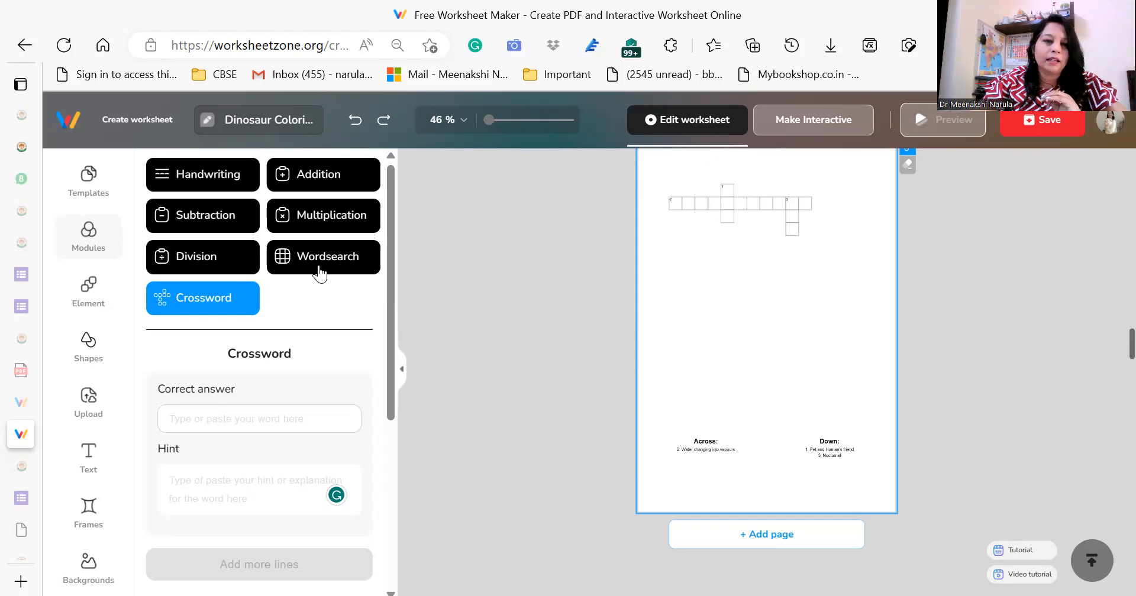
pyautogui.click(814, 132)
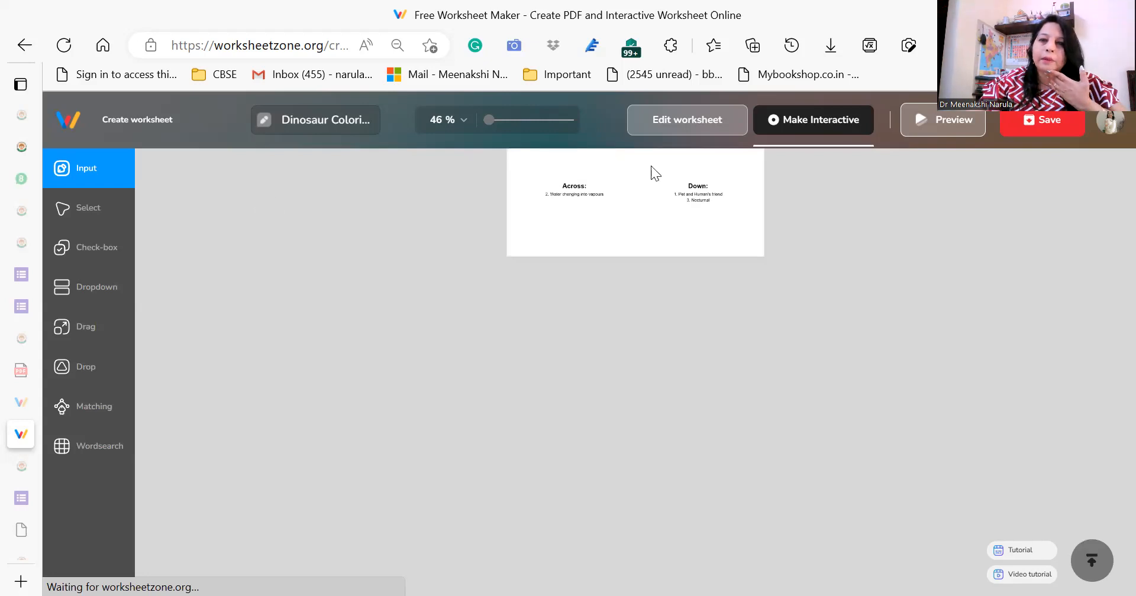
pyautogui.moveTo(108, 172)
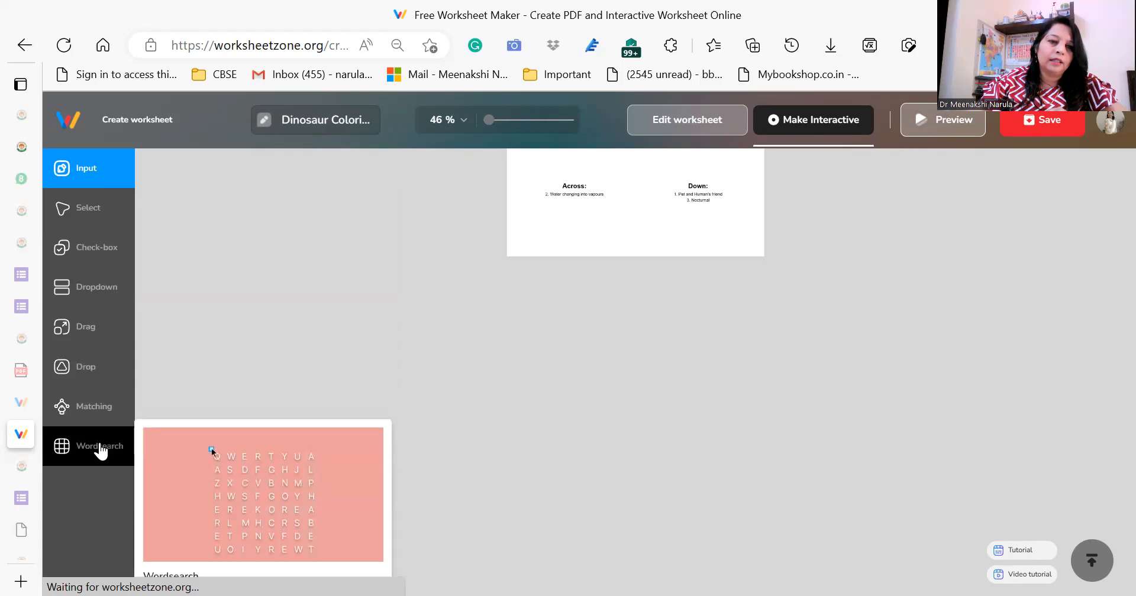
pyautogui.click(101, 452)
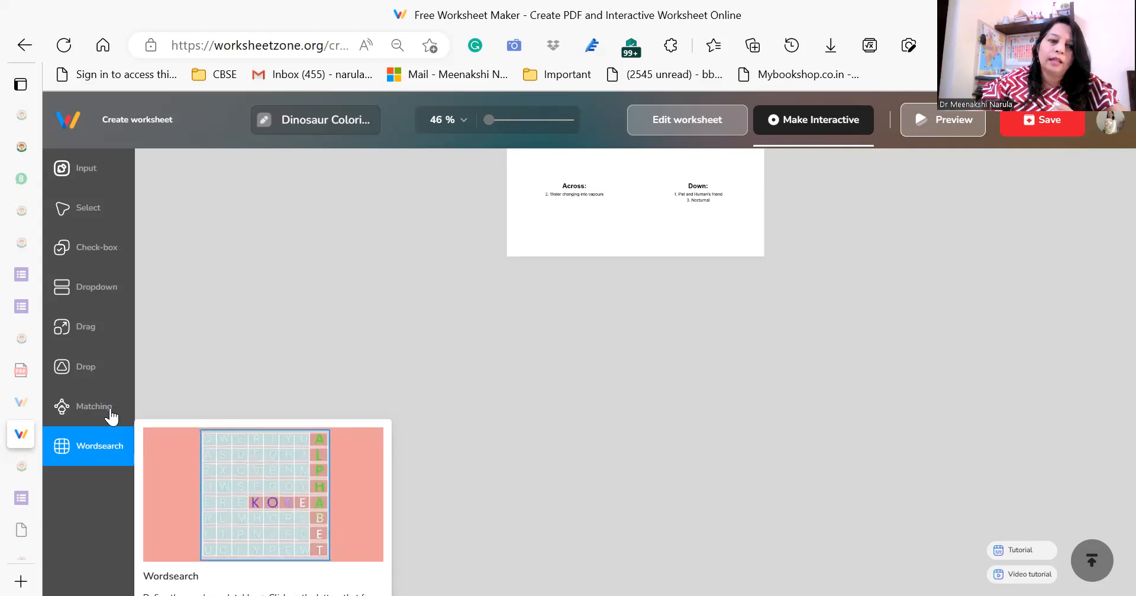
pyautogui.moveTo(105, 415)
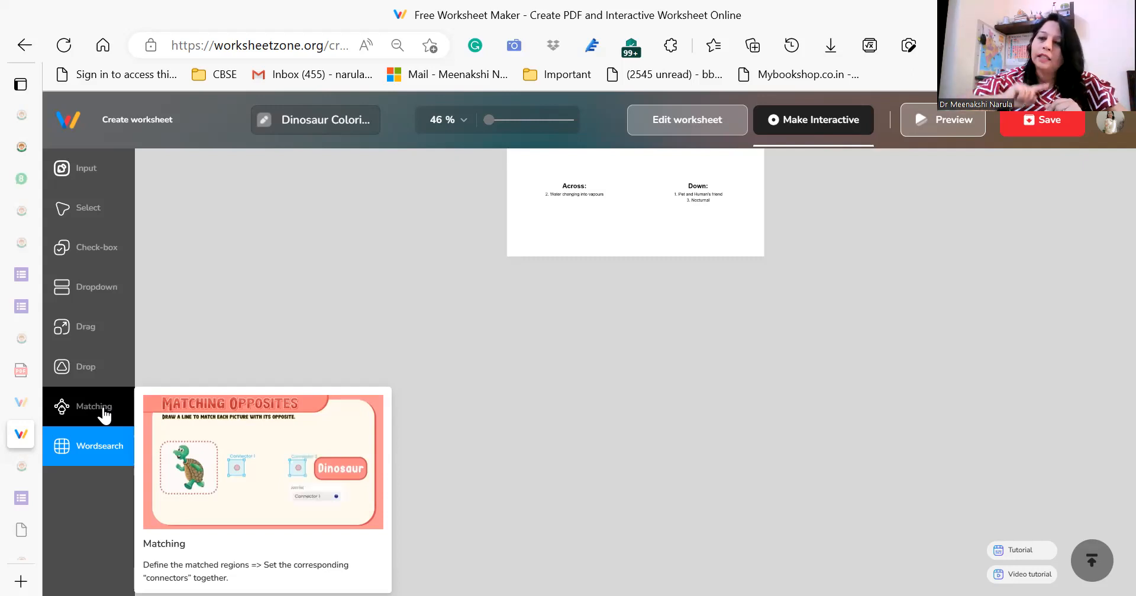
pyautogui.moveTo(105, 333)
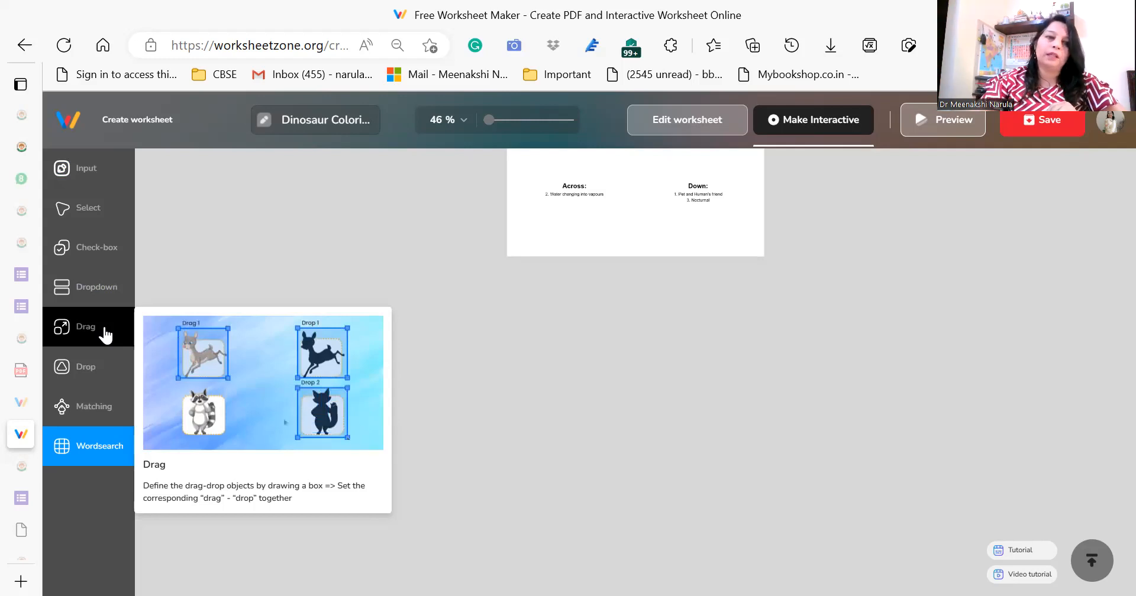
pyautogui.moveTo(99, 260)
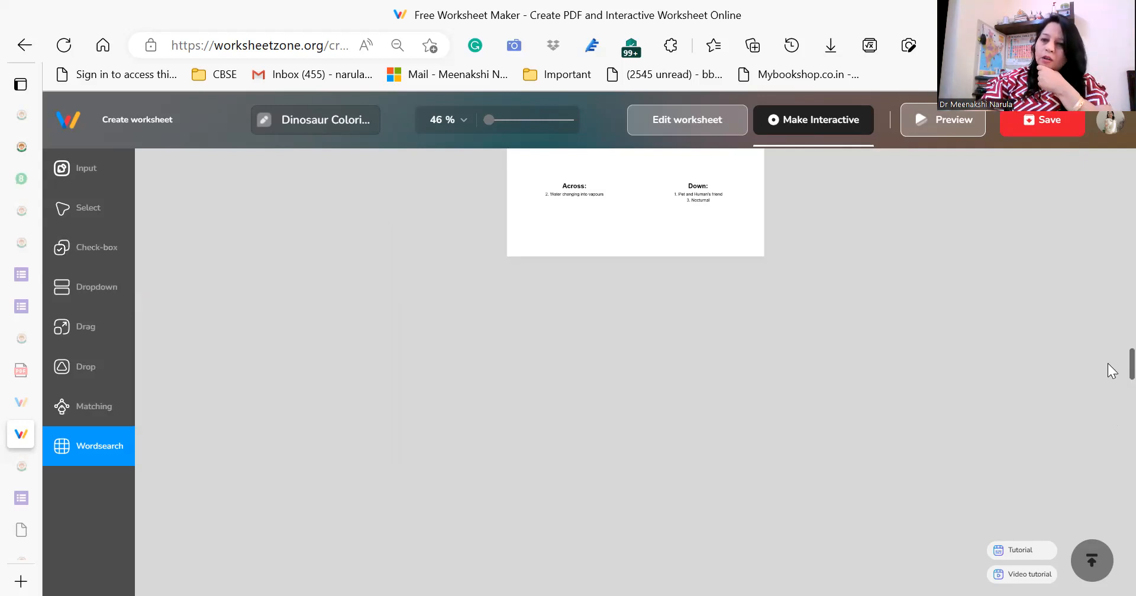
# Look through the worksheet's pages in interactive mode to locate the school-themed wordsearch on page 3.
pyautogui.scroll(5, 1109, 343)
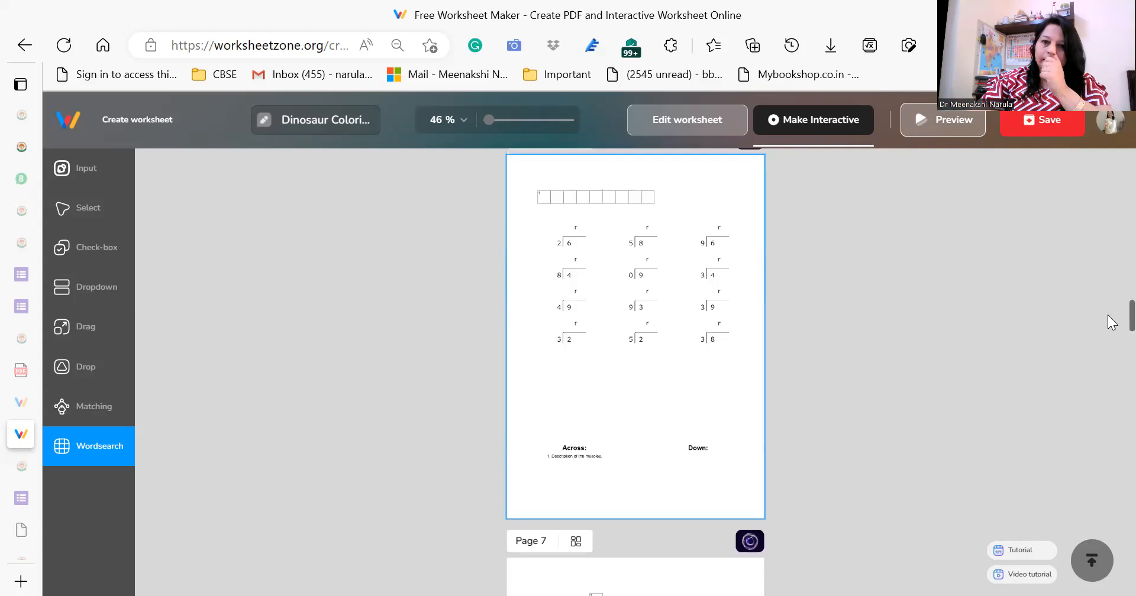
pyautogui.scroll(-2, 1110, 324)
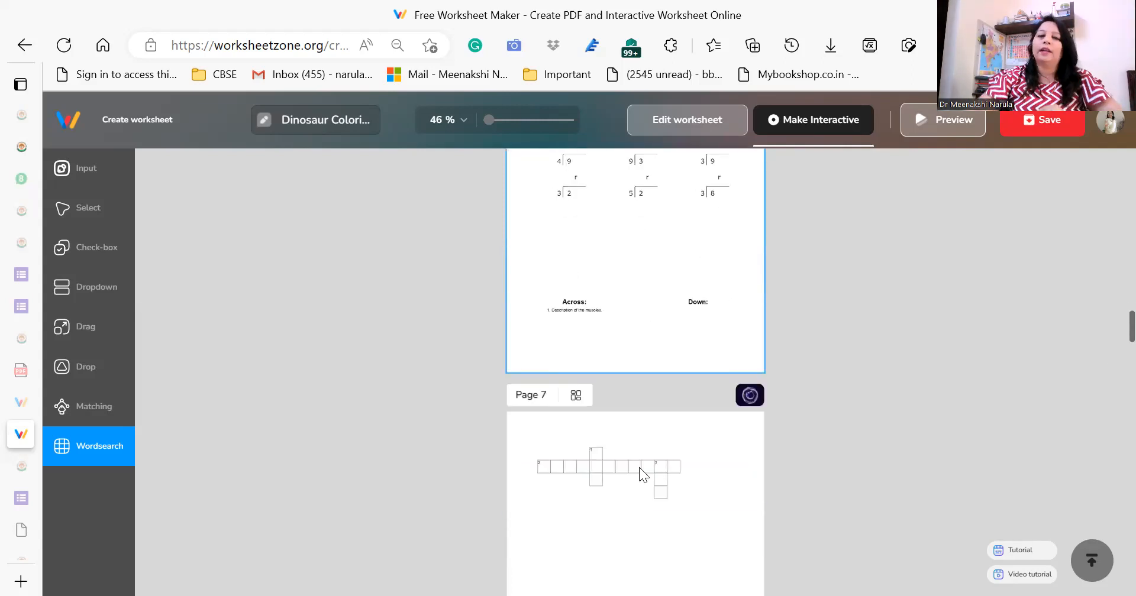
pyautogui.scroll(1, 1111, 301)
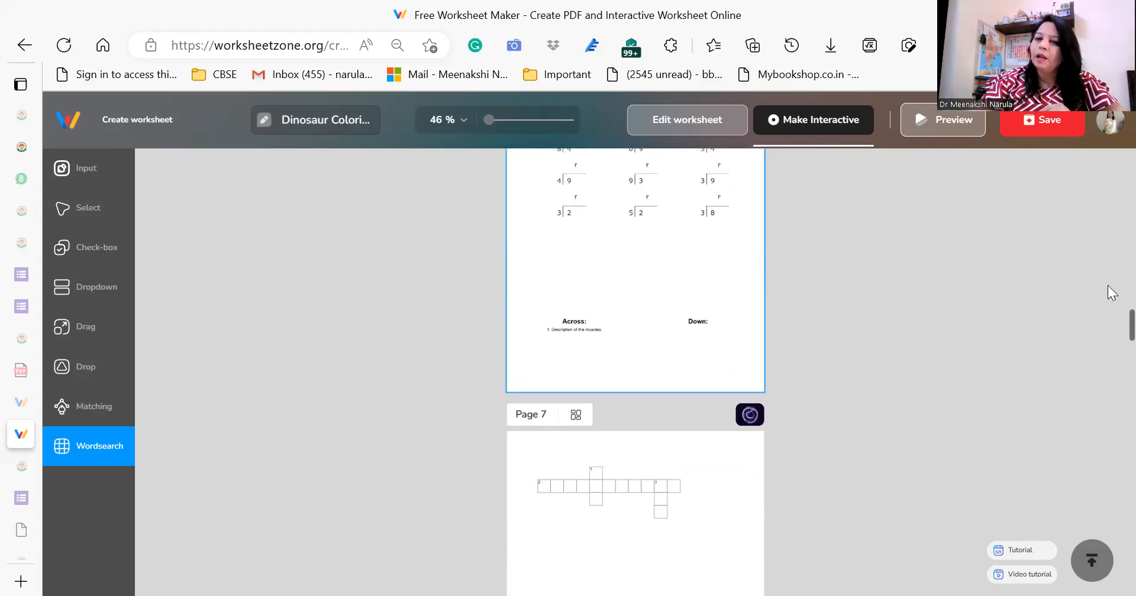
pyautogui.scroll(20, 1109, 288)
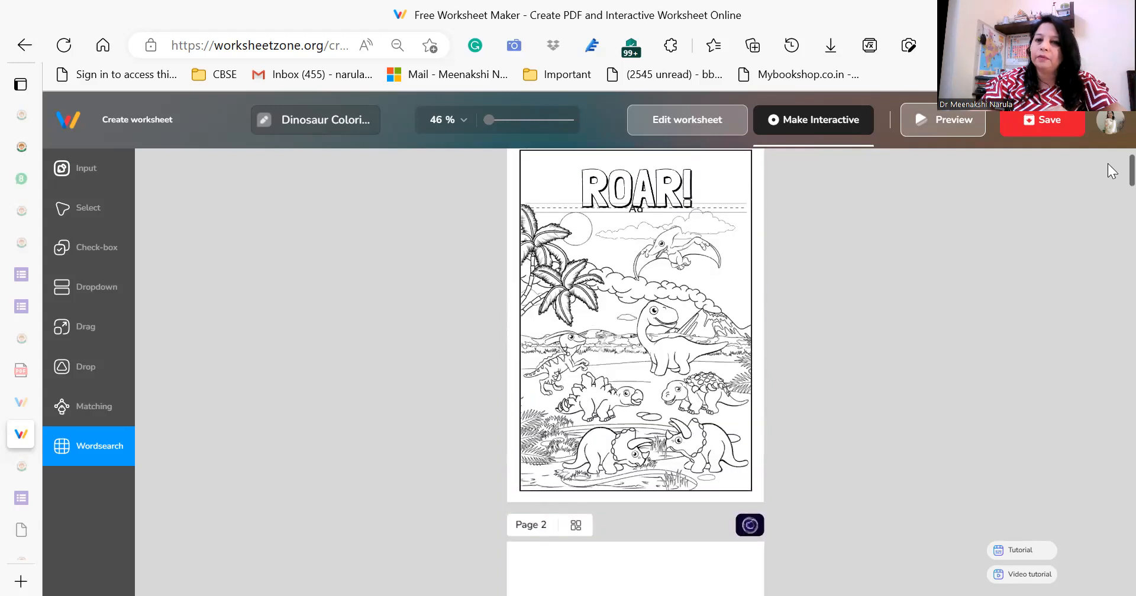
pyautogui.scroll(-8, 1107, 151)
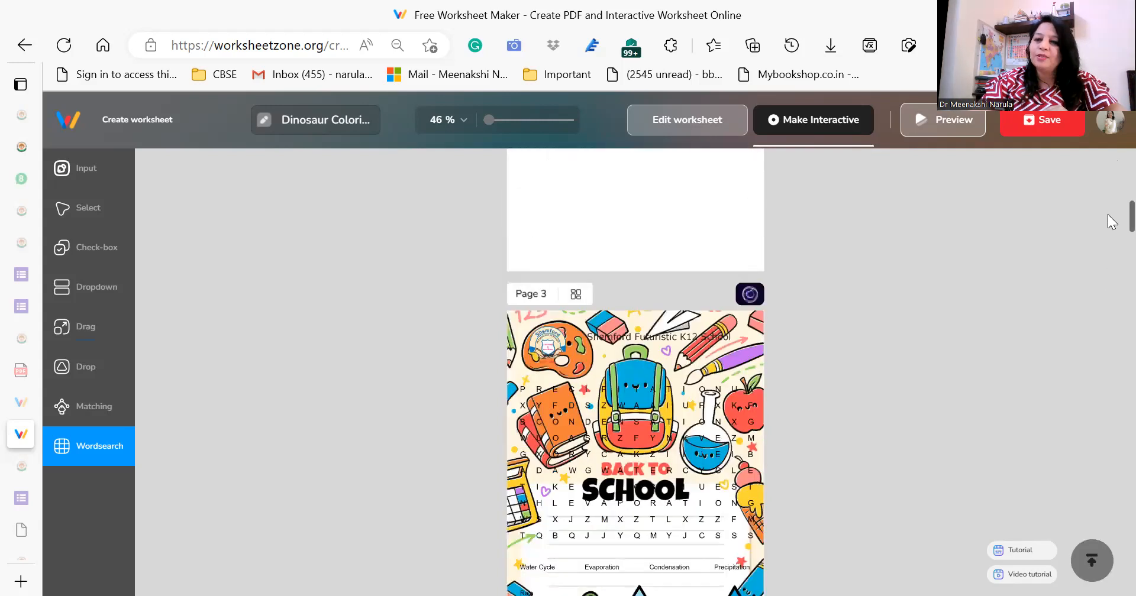